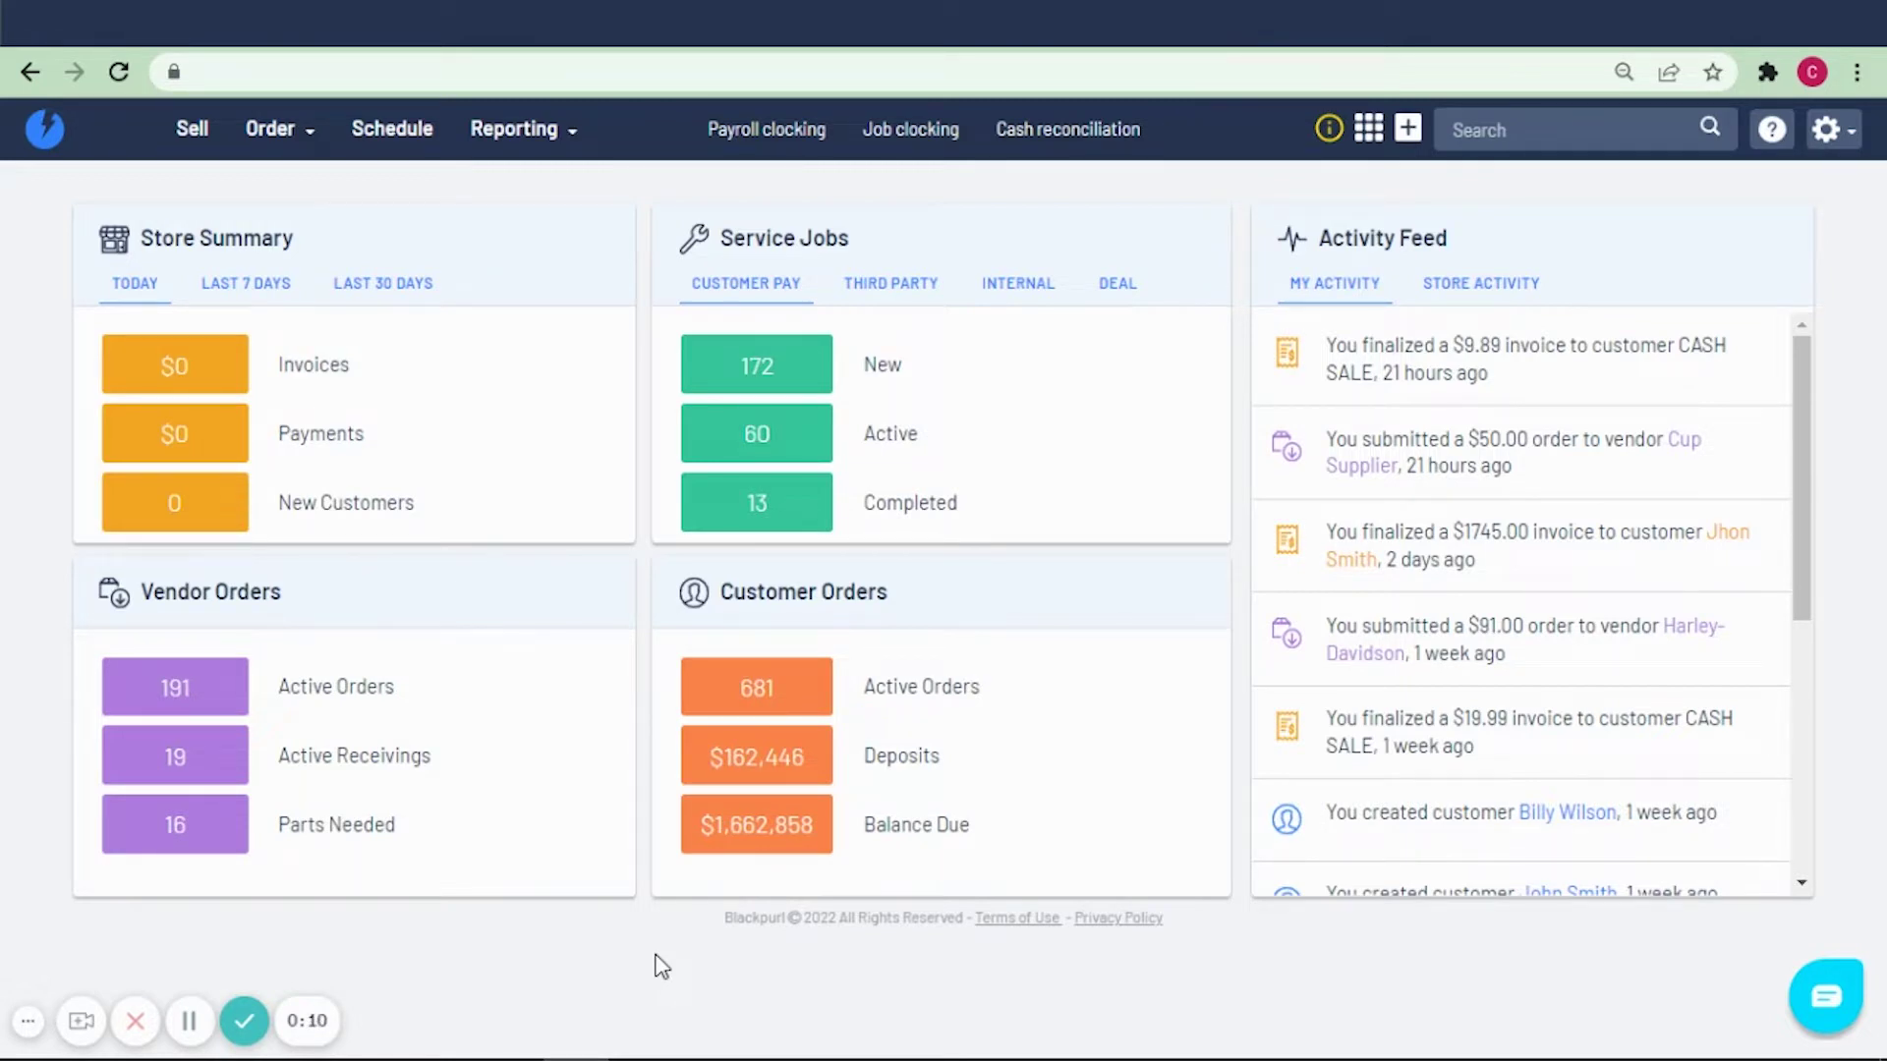
- Start a new sales order for an existing customer found by surname, skipping the customer's active orders
left_click(190, 145)
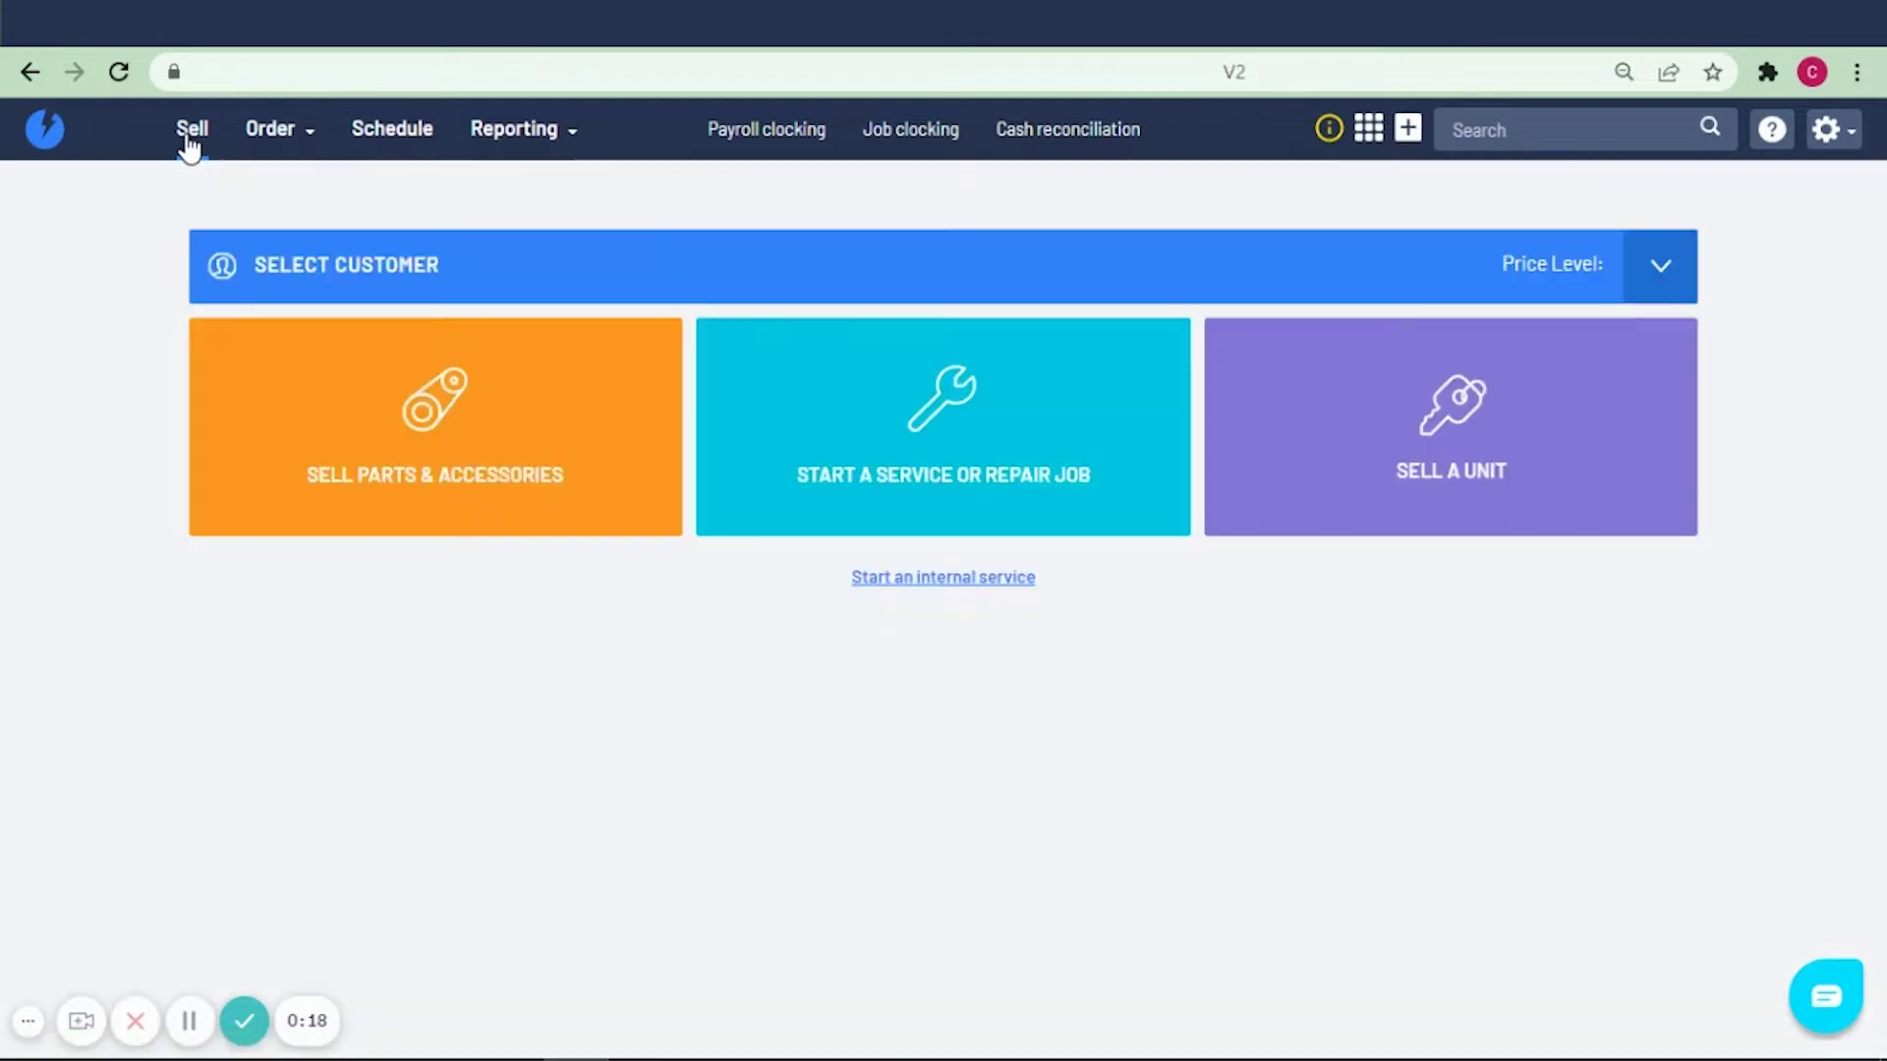
left_click(1668, 275)
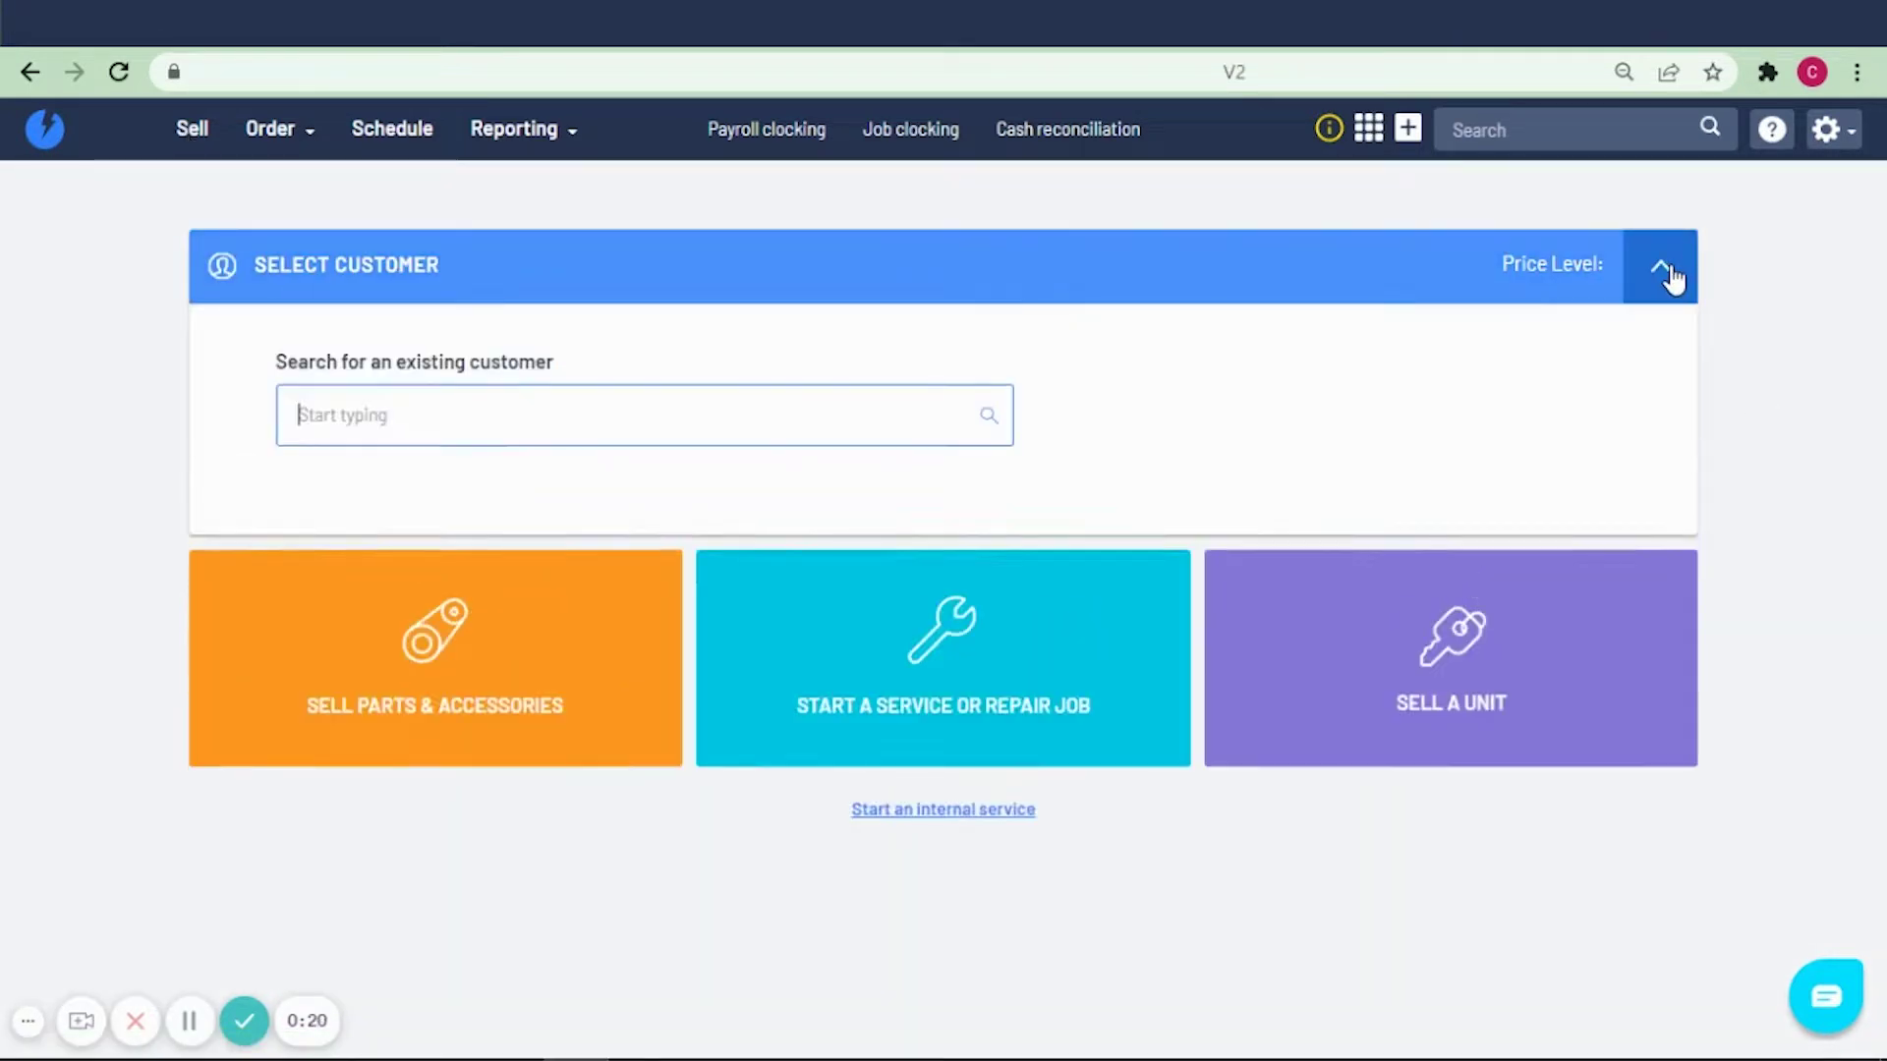
type("smit")
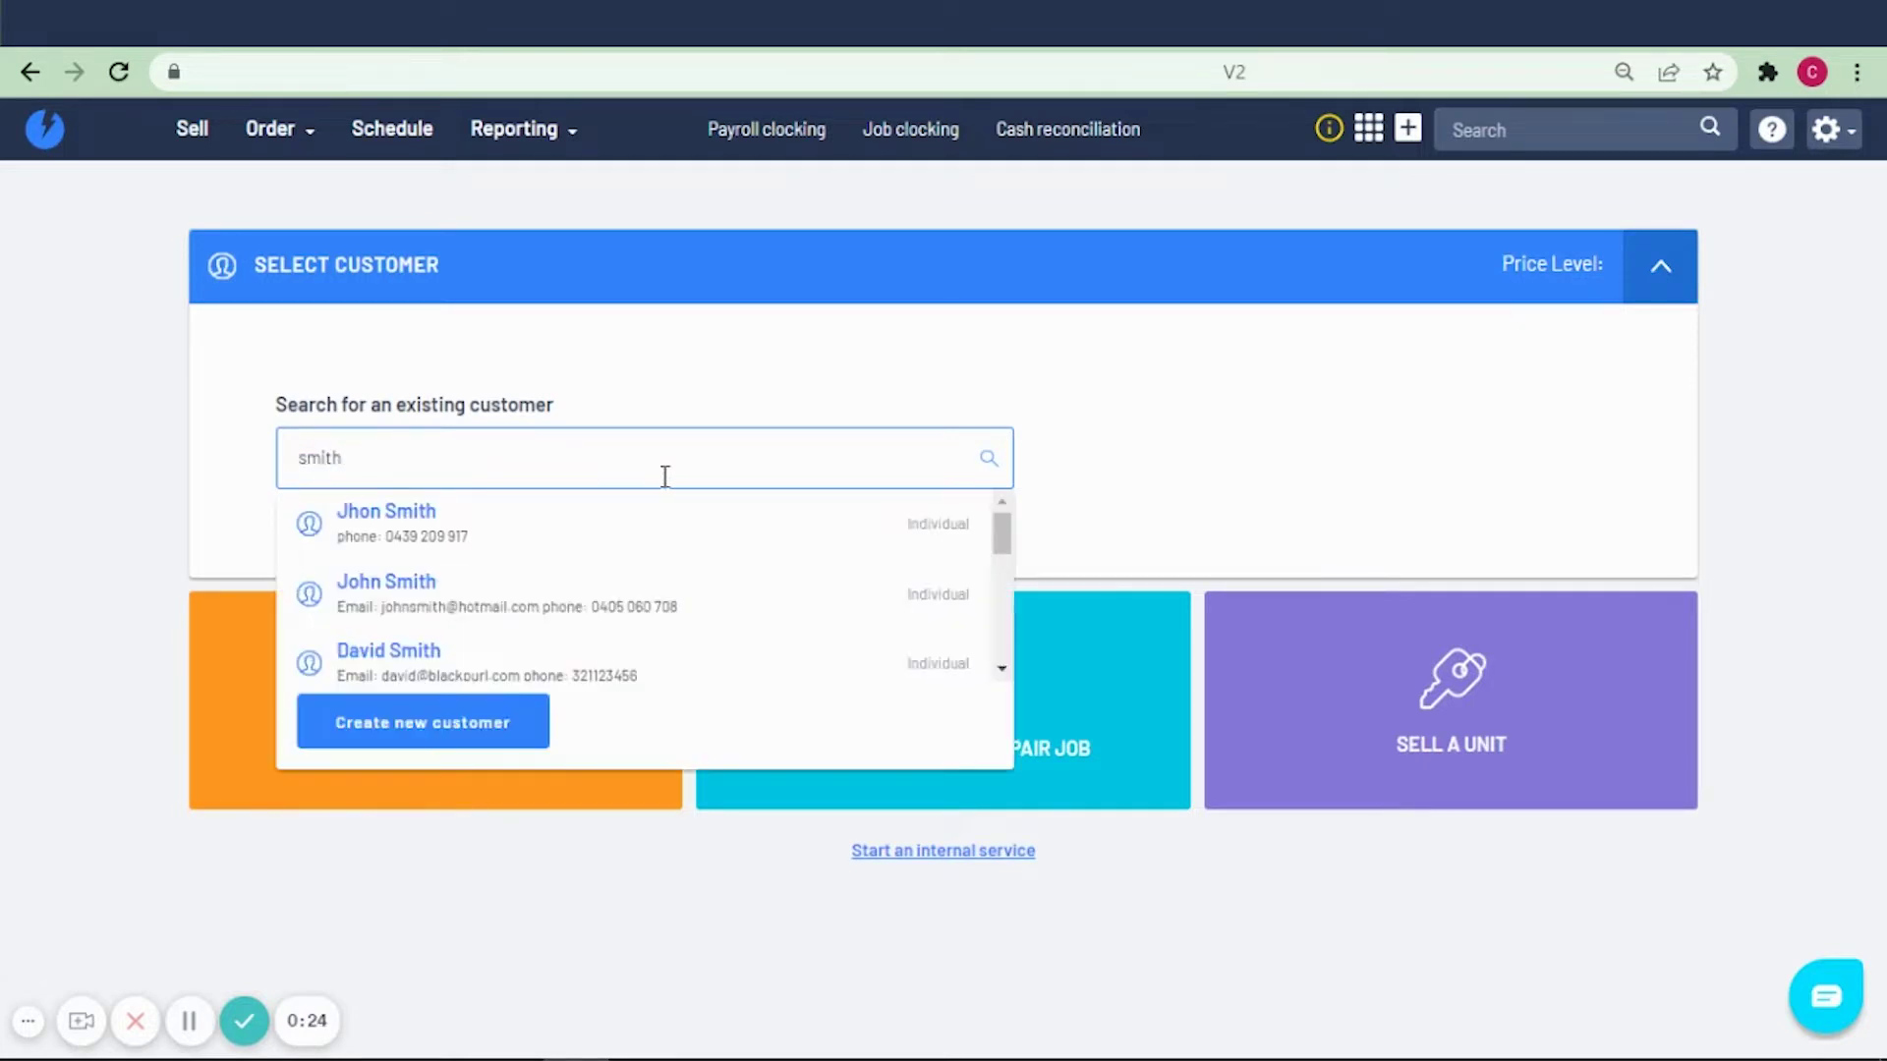
type("h")
left_click(406, 536)
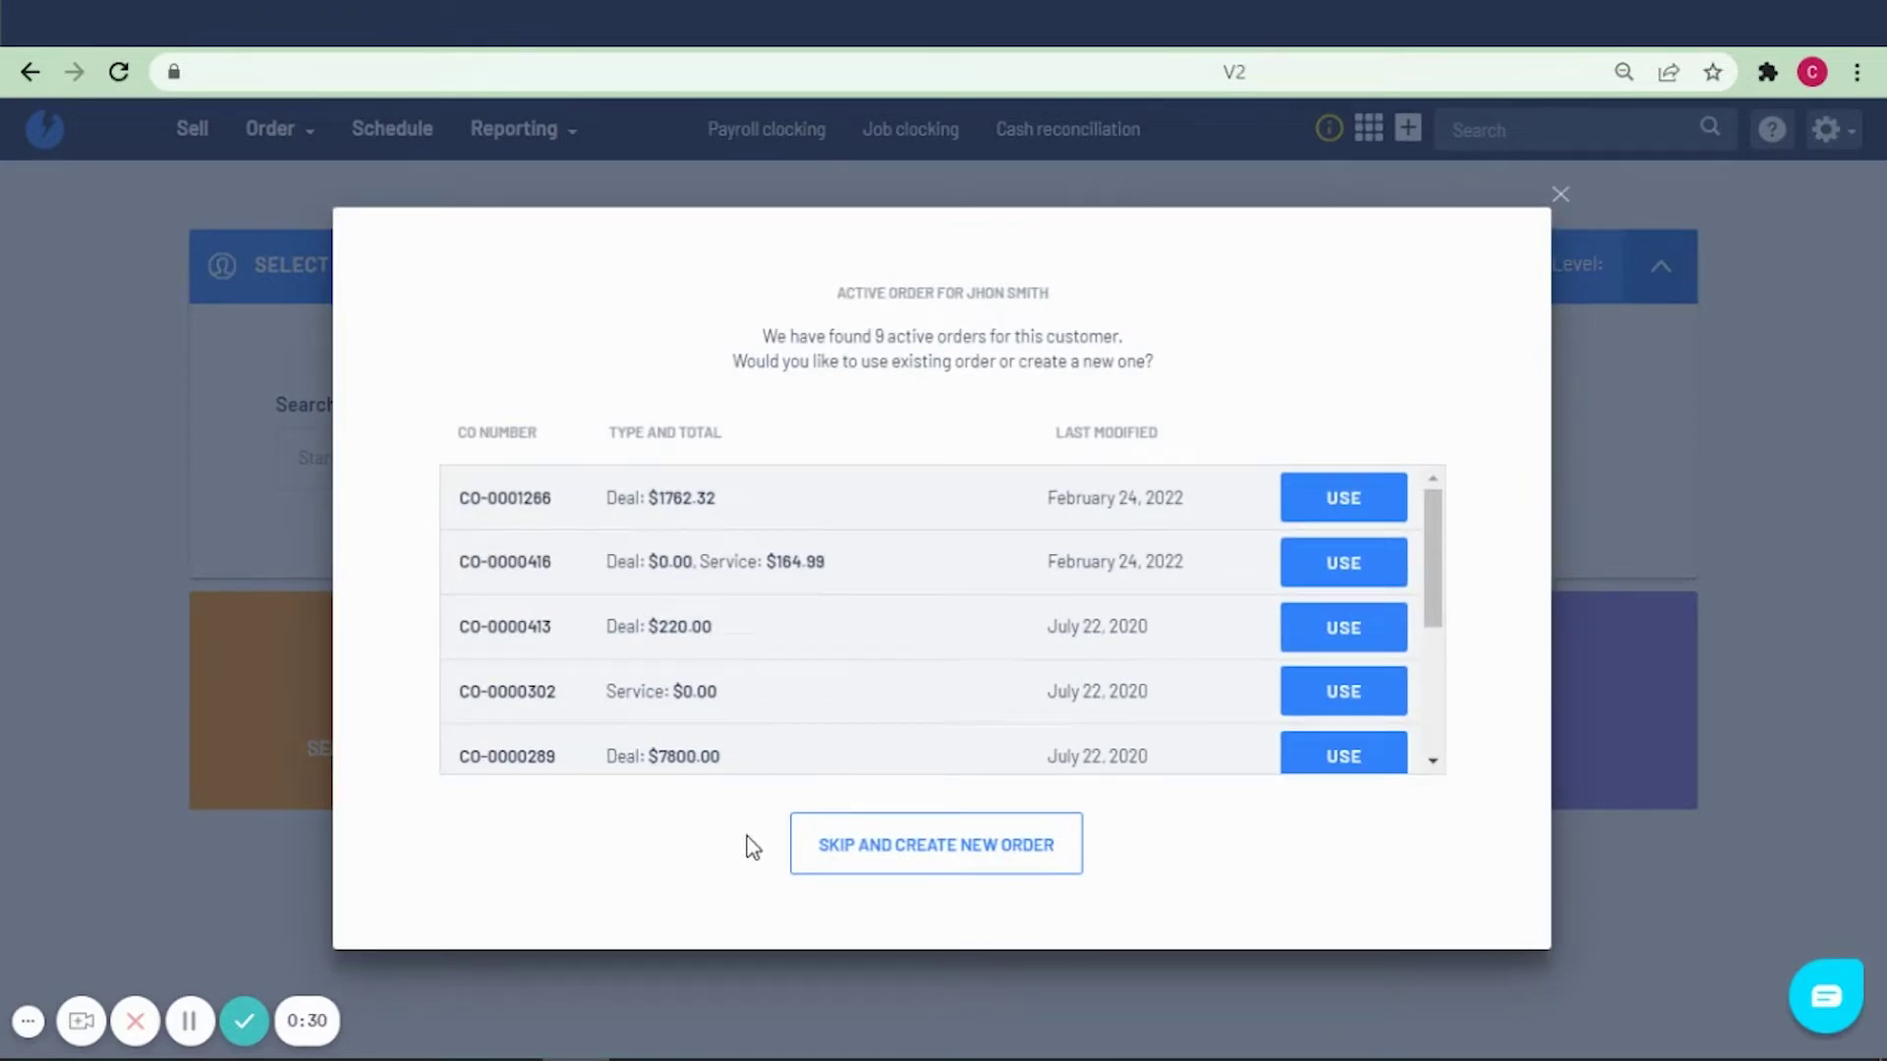
left_click(935, 865)
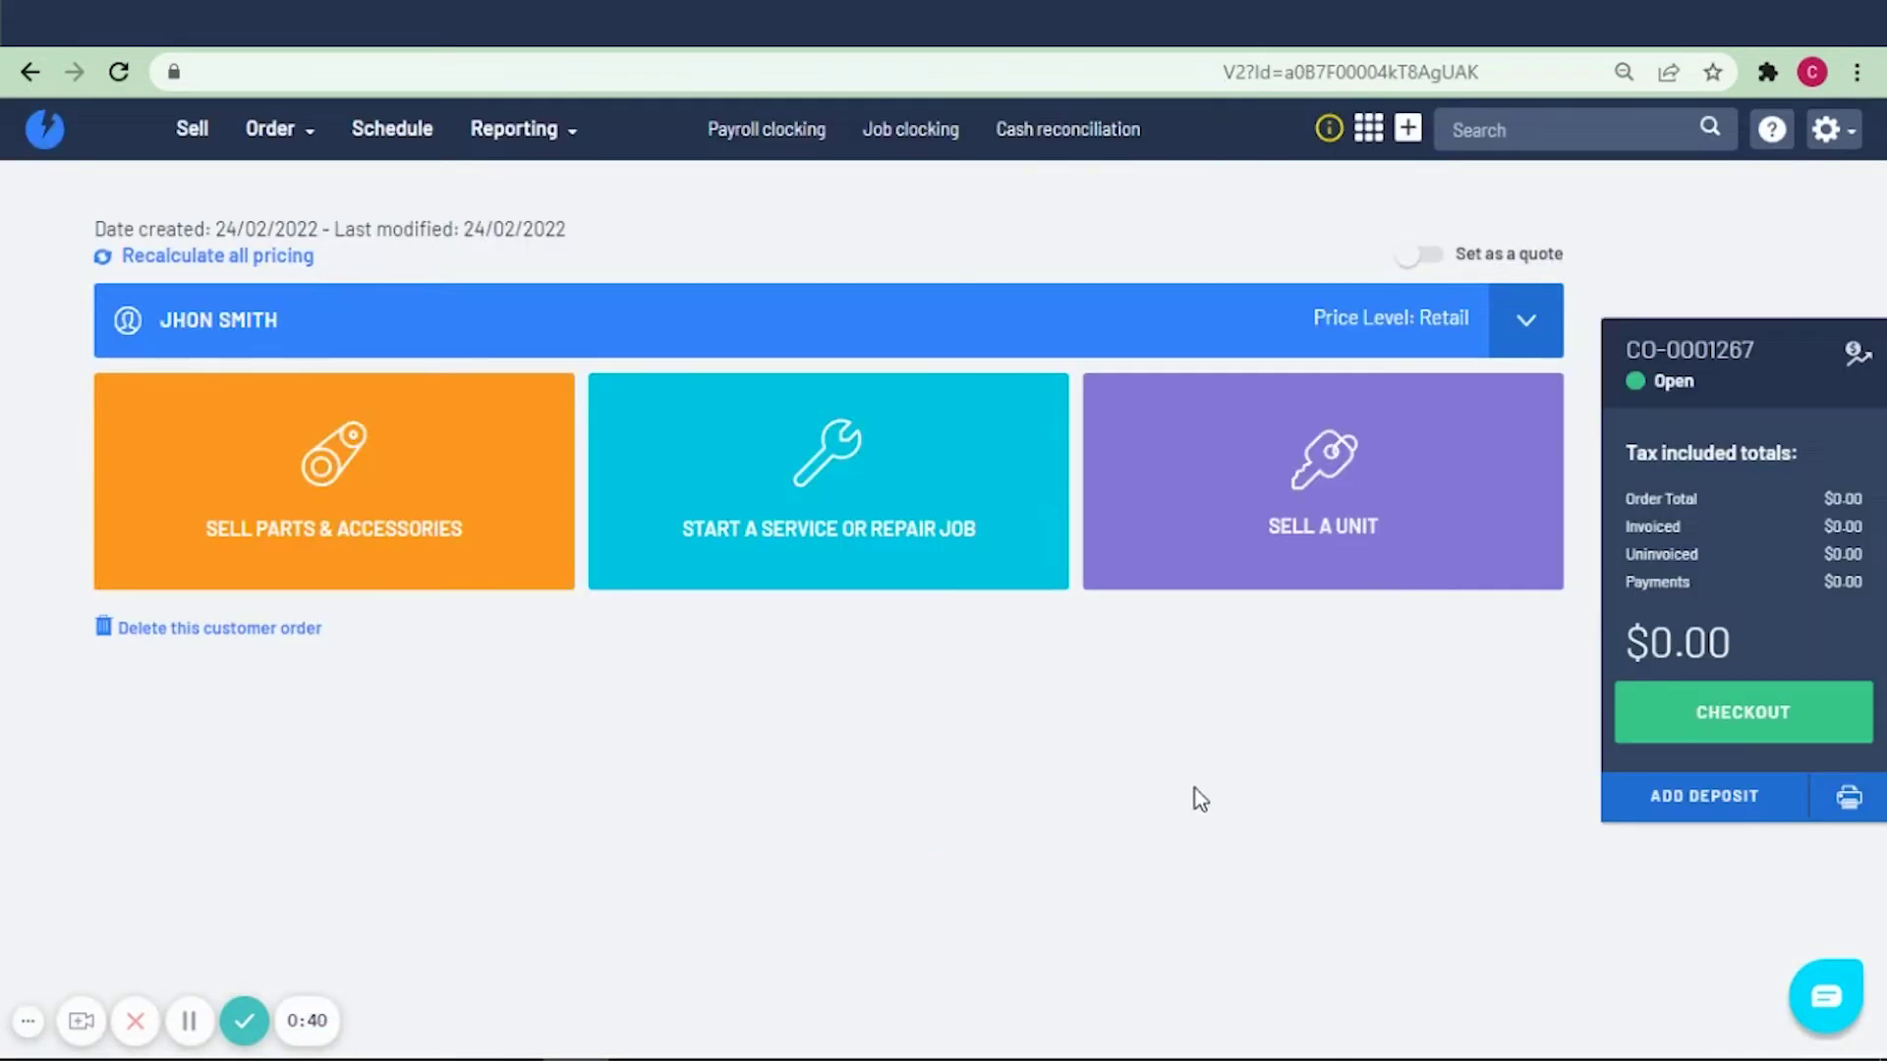
- Add a unit deal to the order and select the stock unit Harley-Davidson Dyna FXDB 2022, Blue, by searching "harley"
left_click(1339, 466)
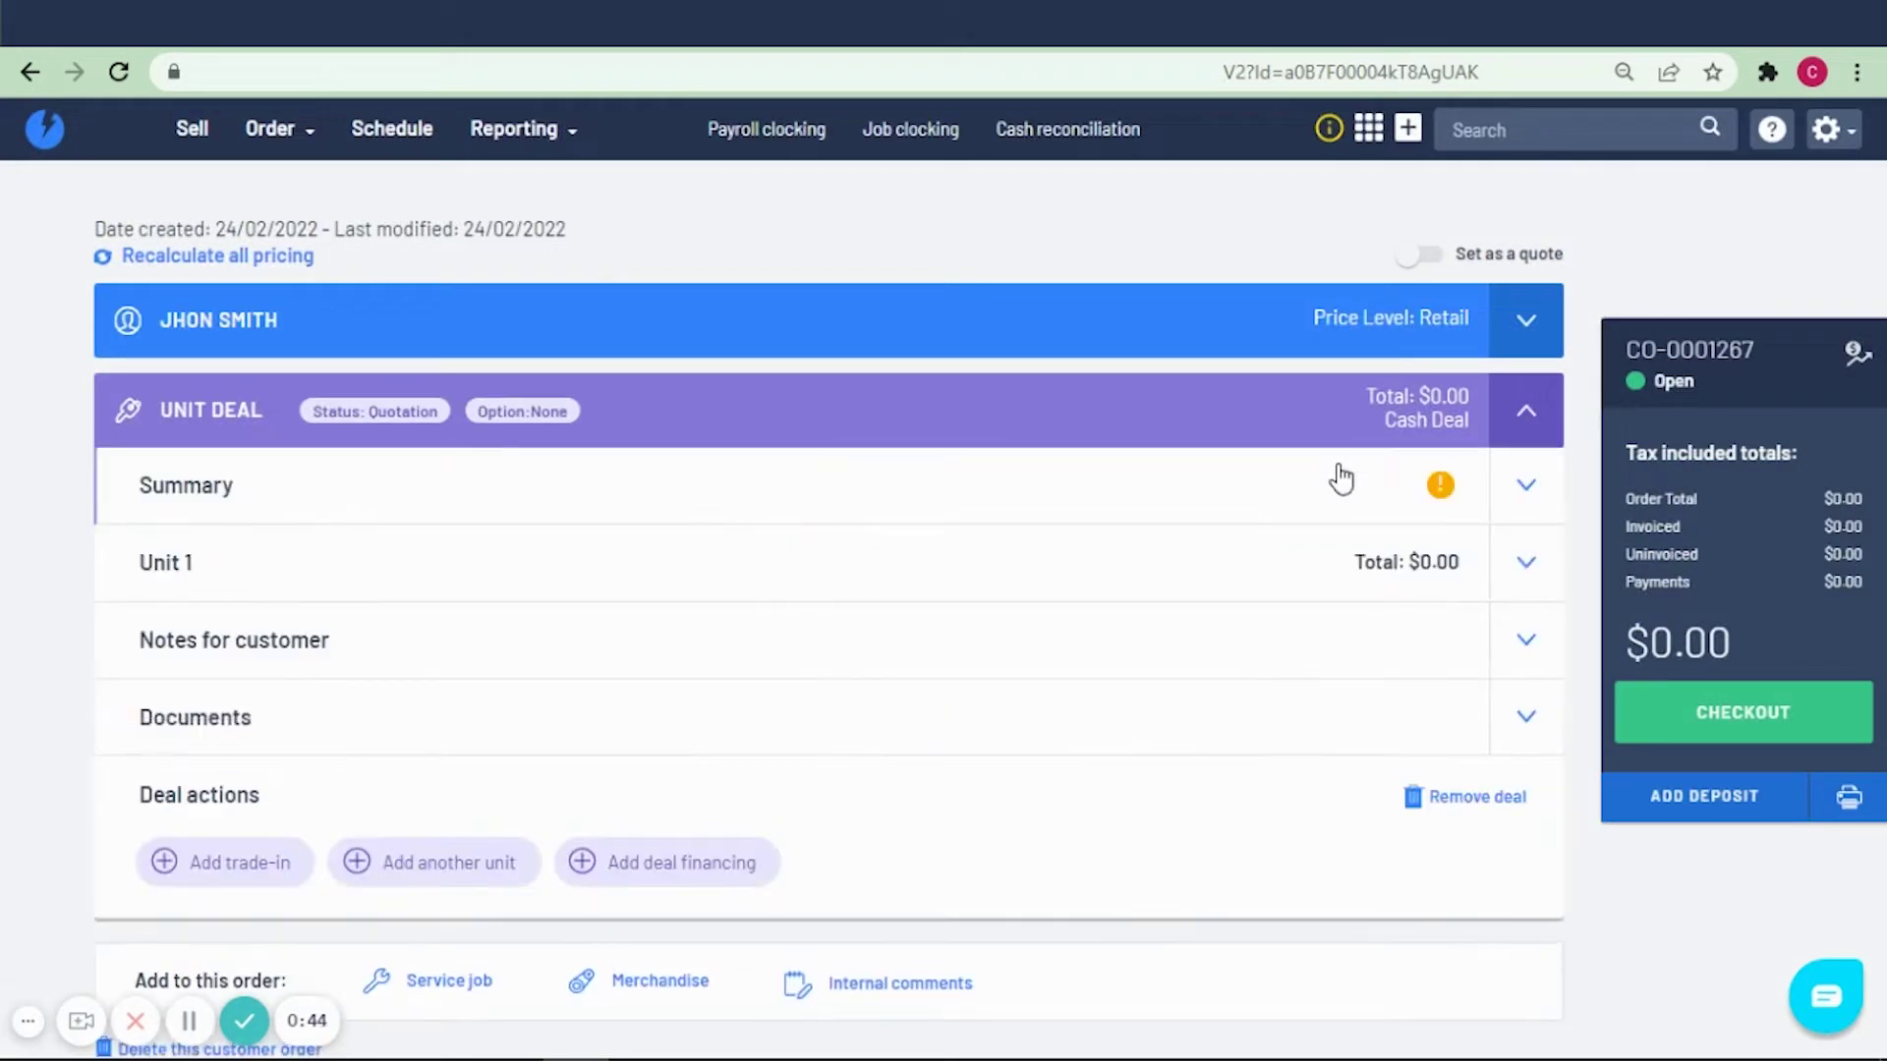
left_click(1525, 565)
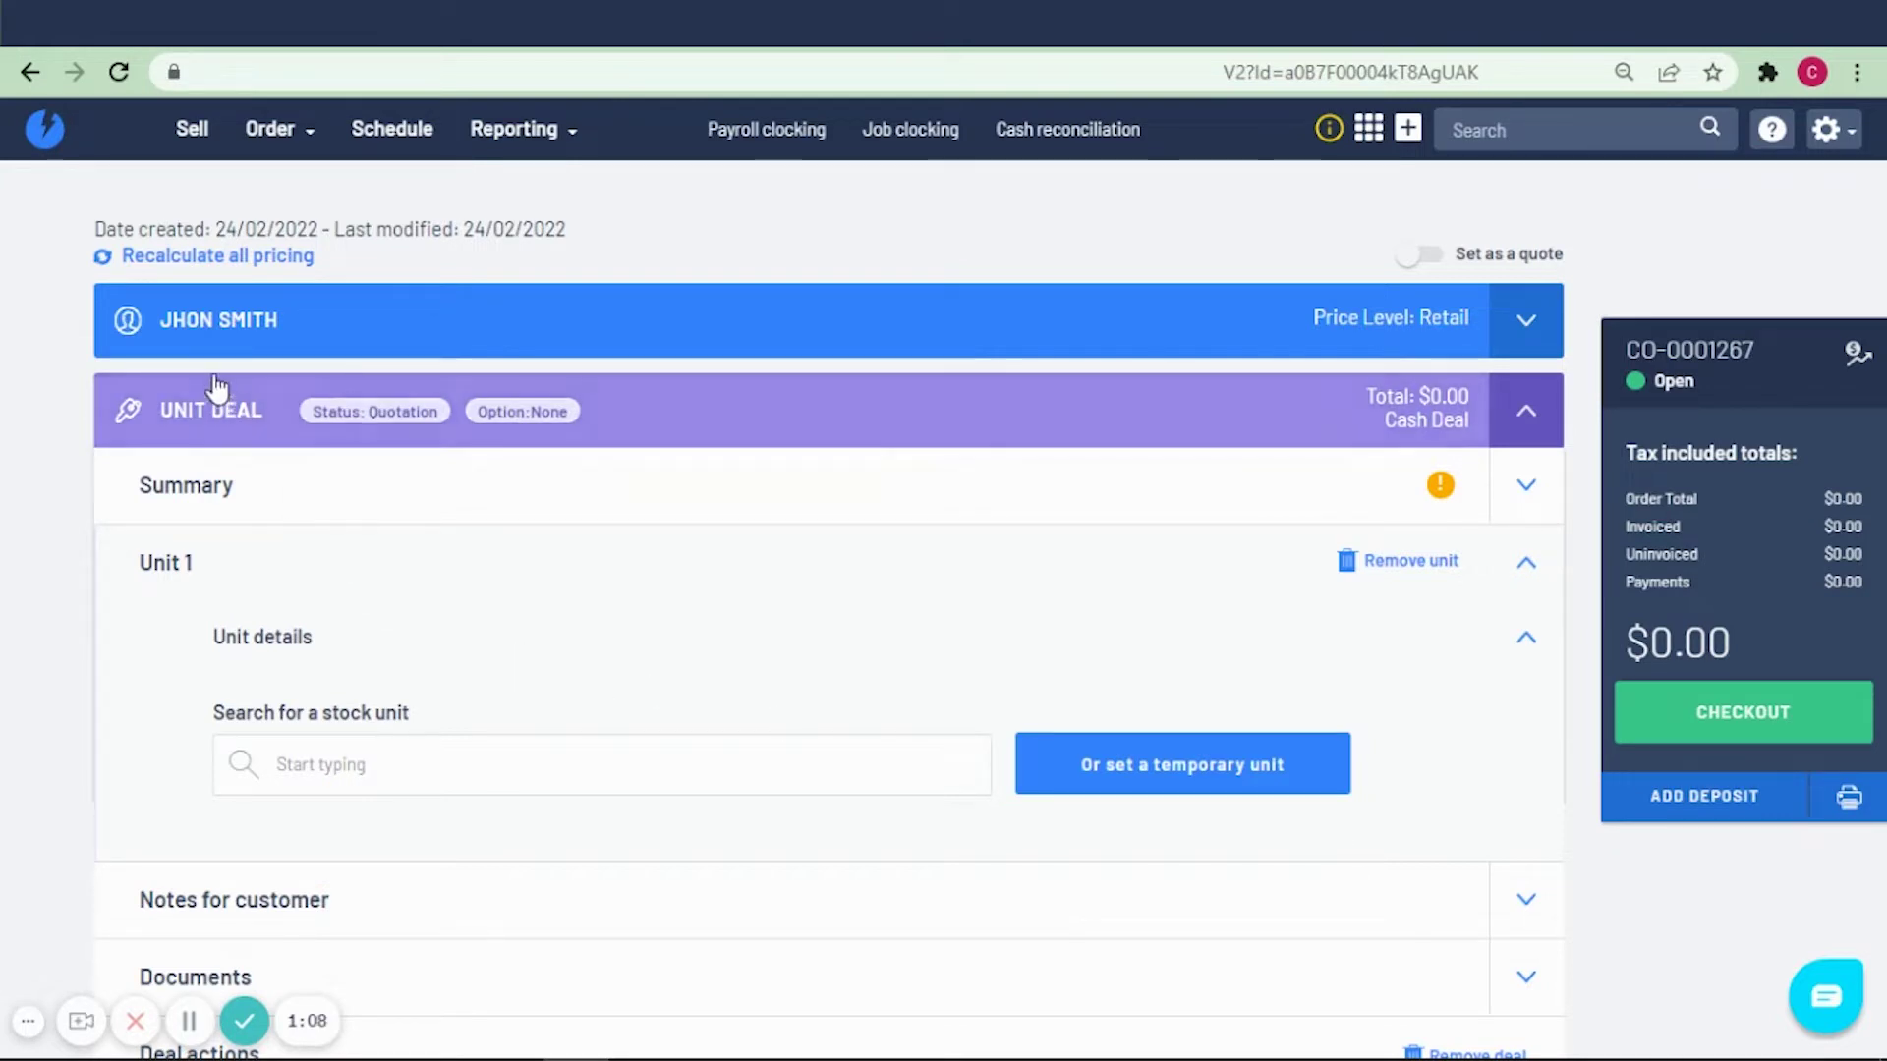
left_click(448, 773)
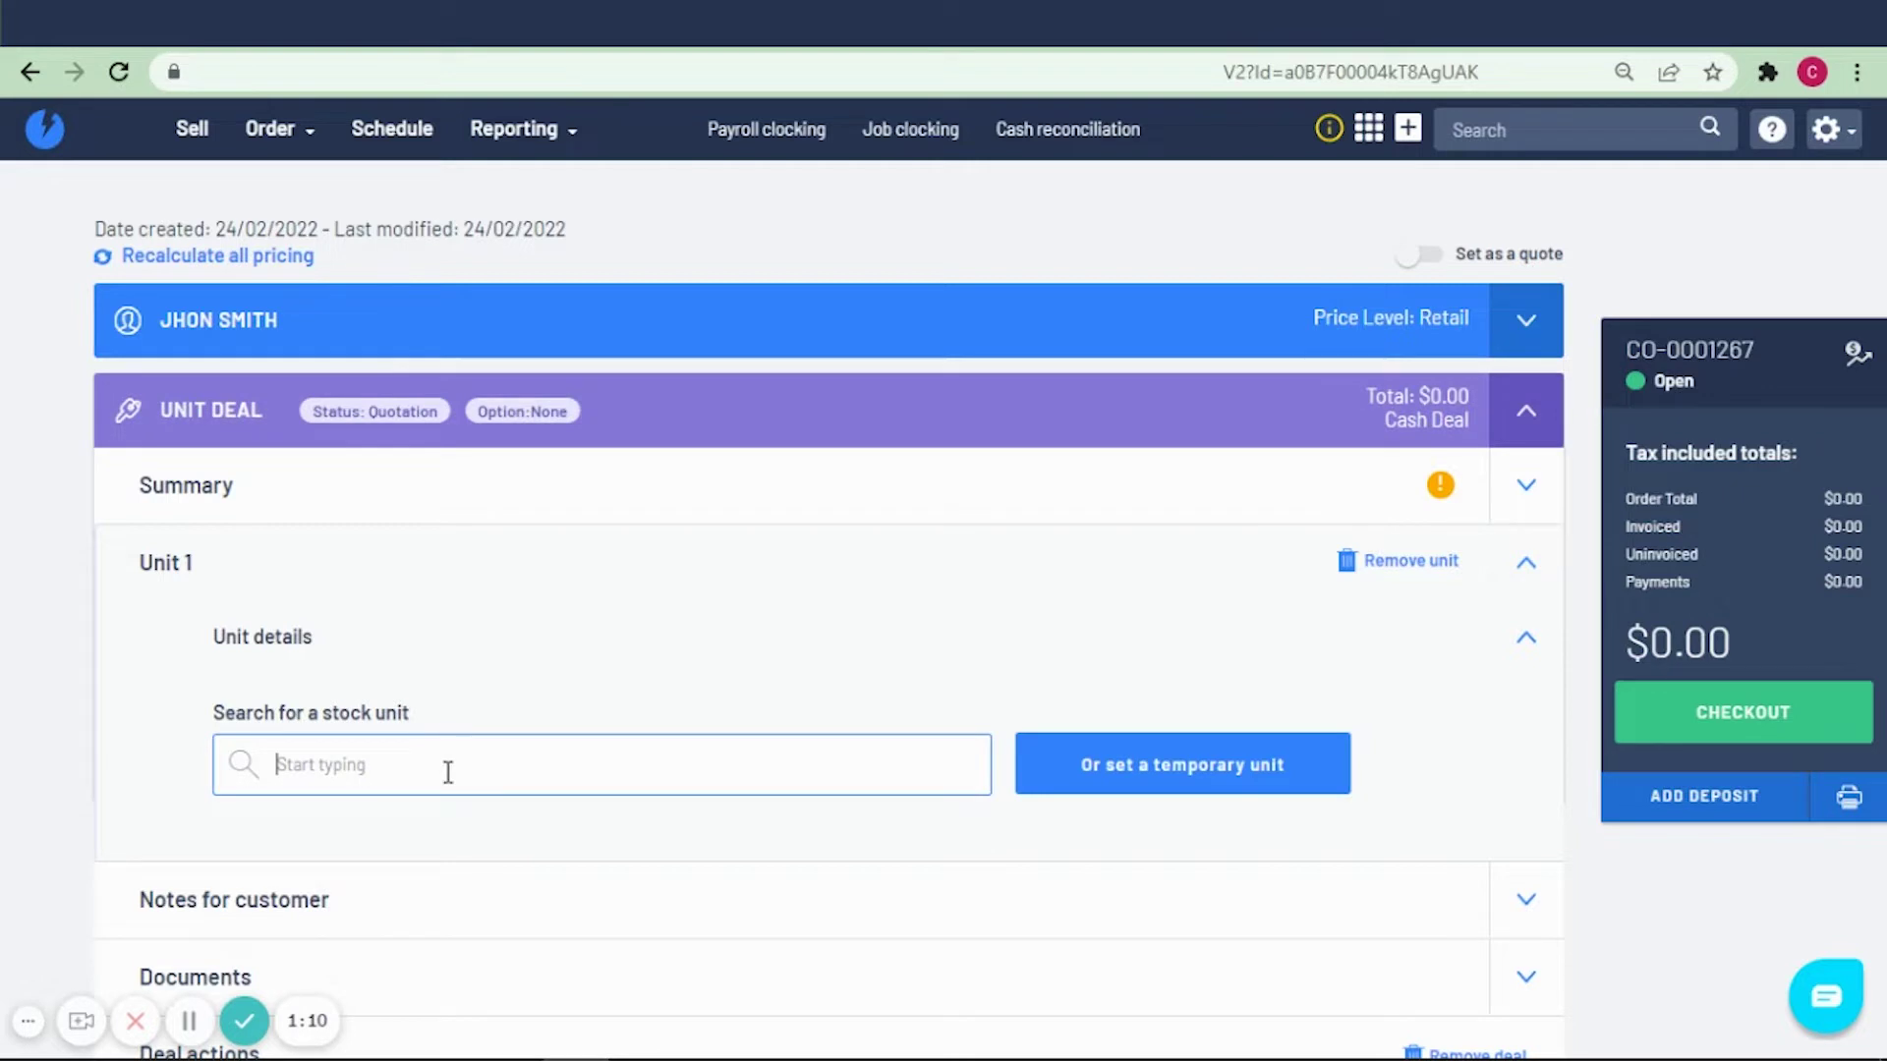
type("harley")
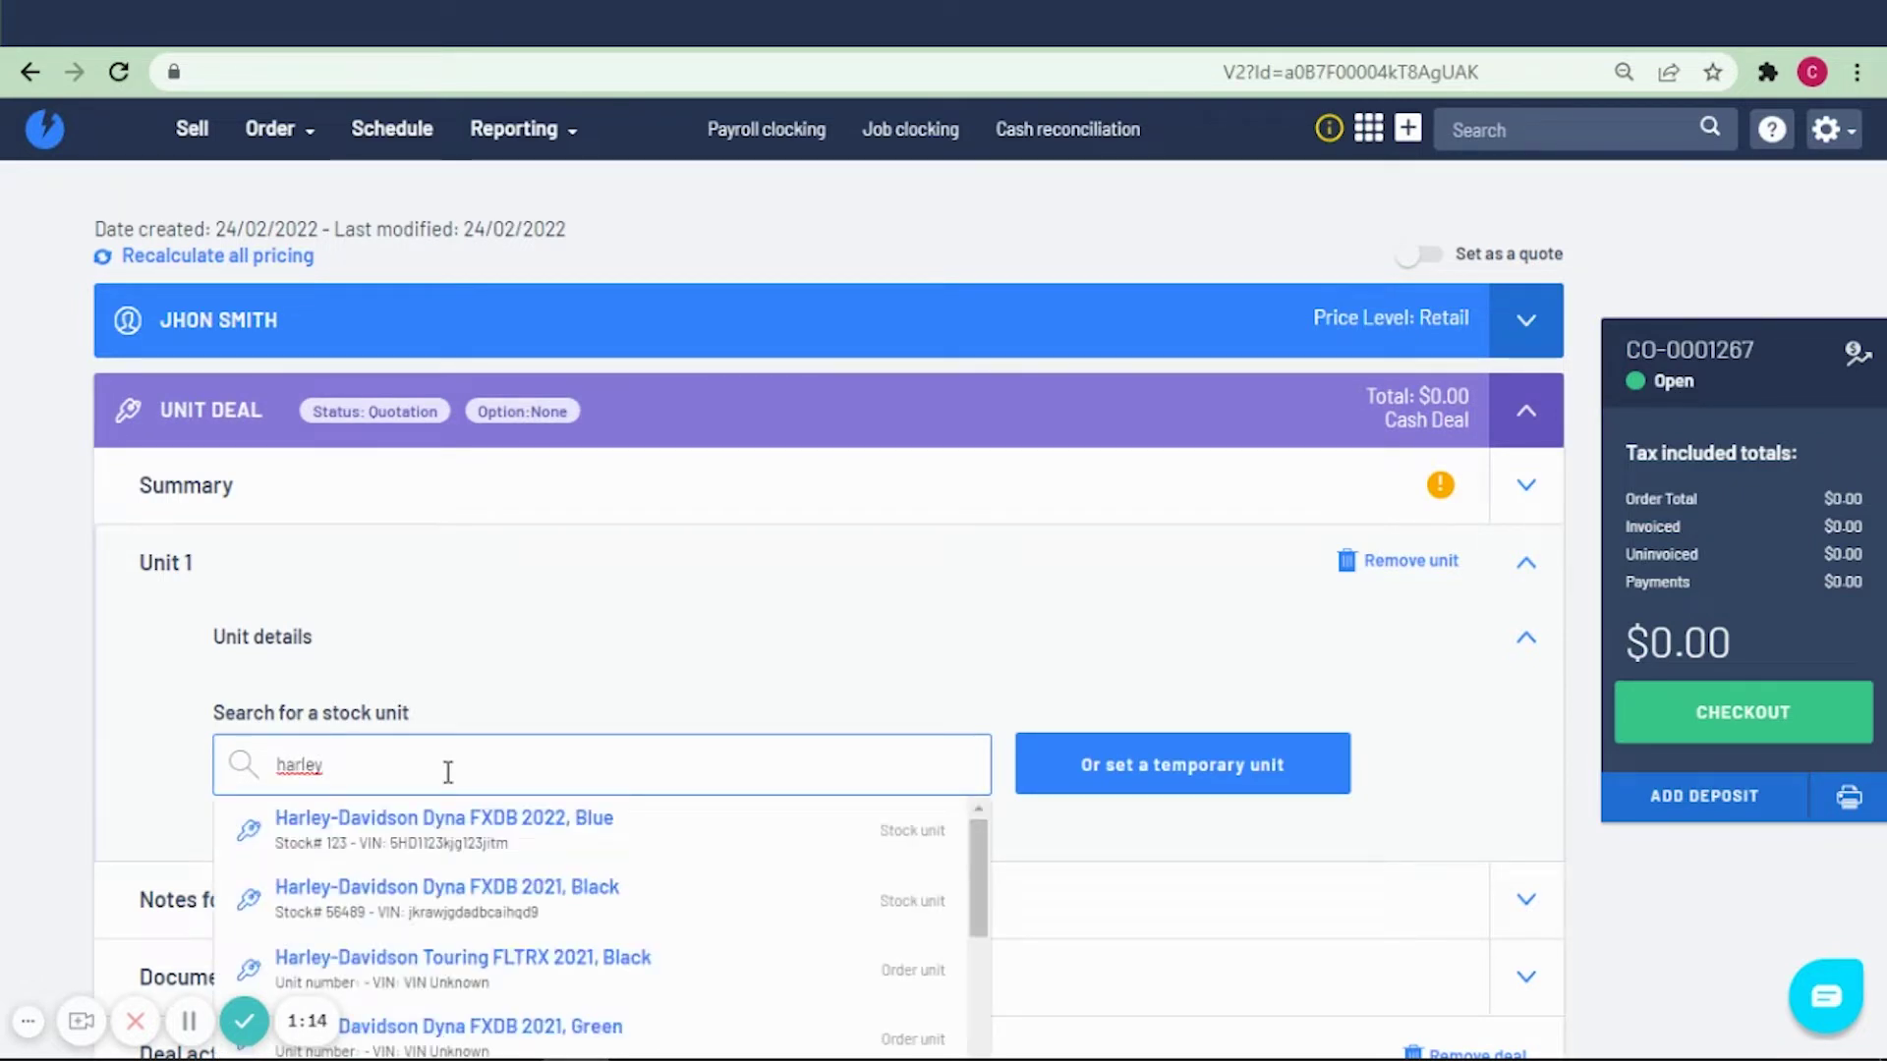
left_click(490, 843)
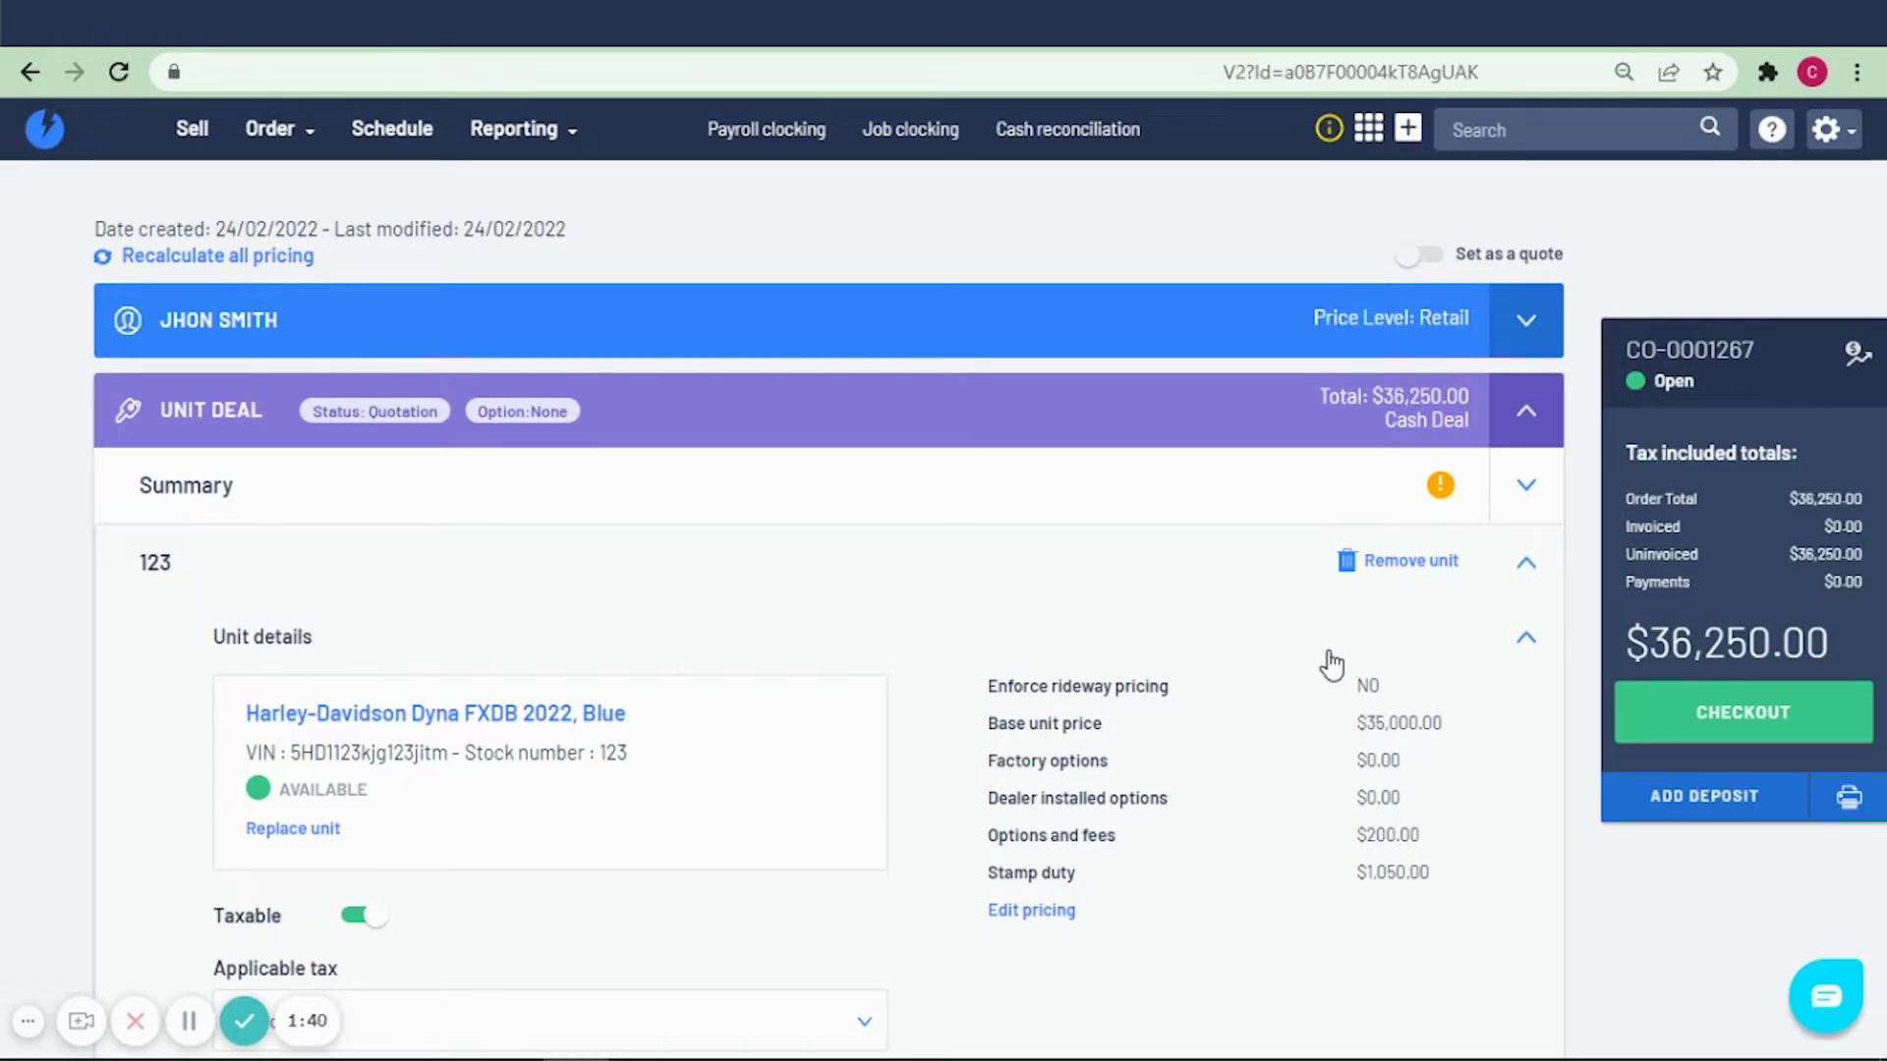
- Edit the unit's pricing, saving a base unit price of $32000 and a stamp duty of $0
left_click(1042, 916)
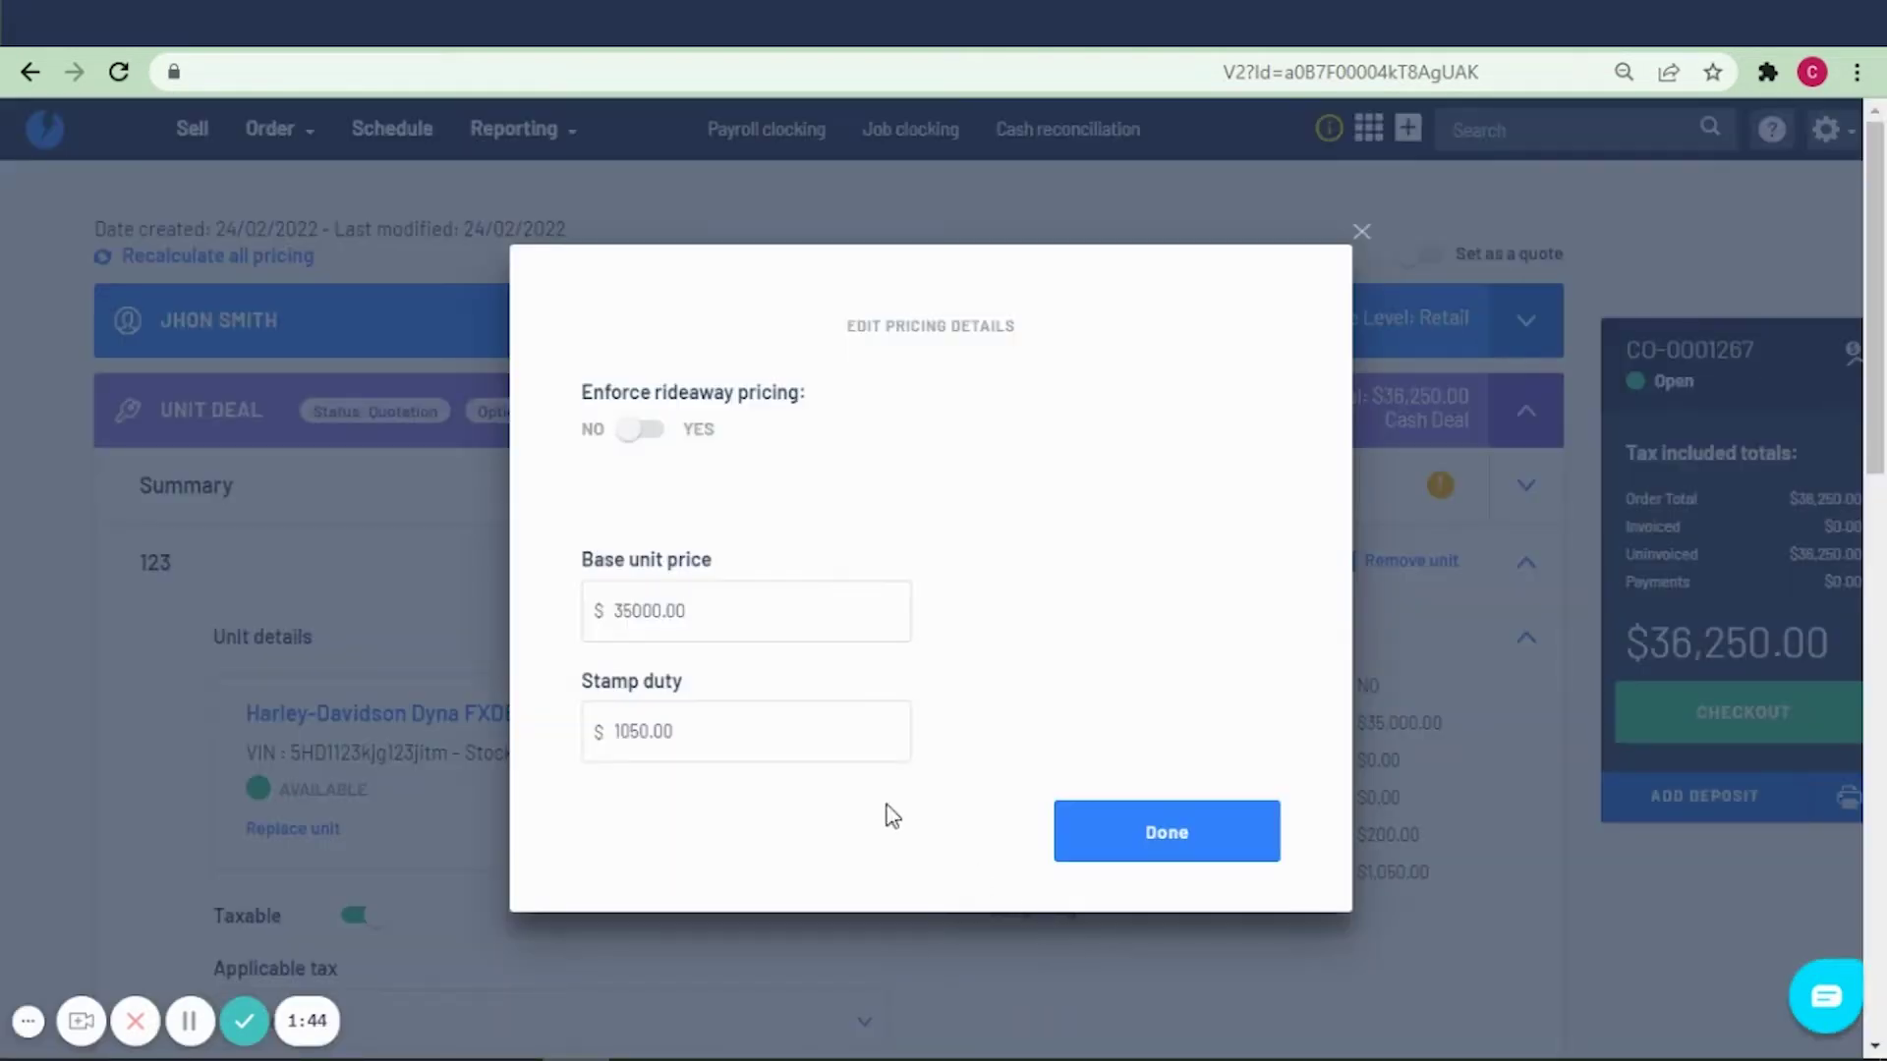
left_click_drag(716, 623, 632, 611)
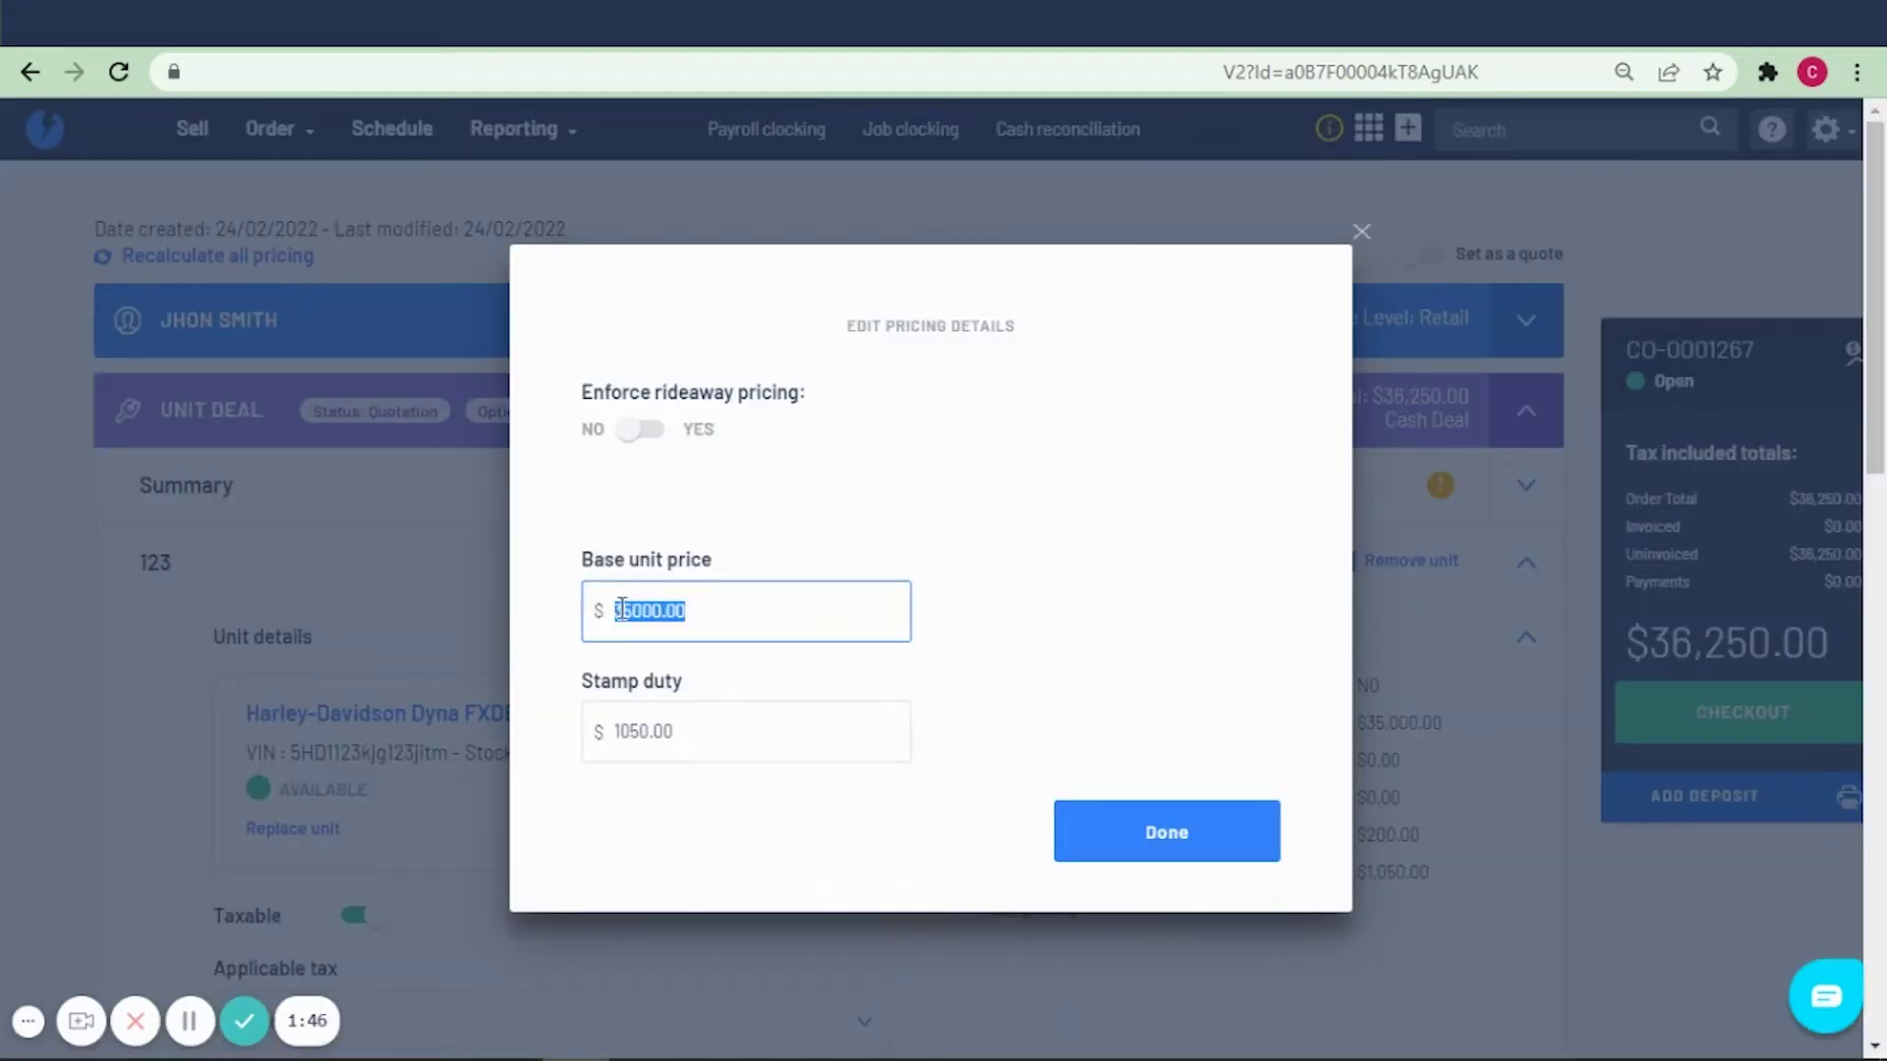
type("32000")
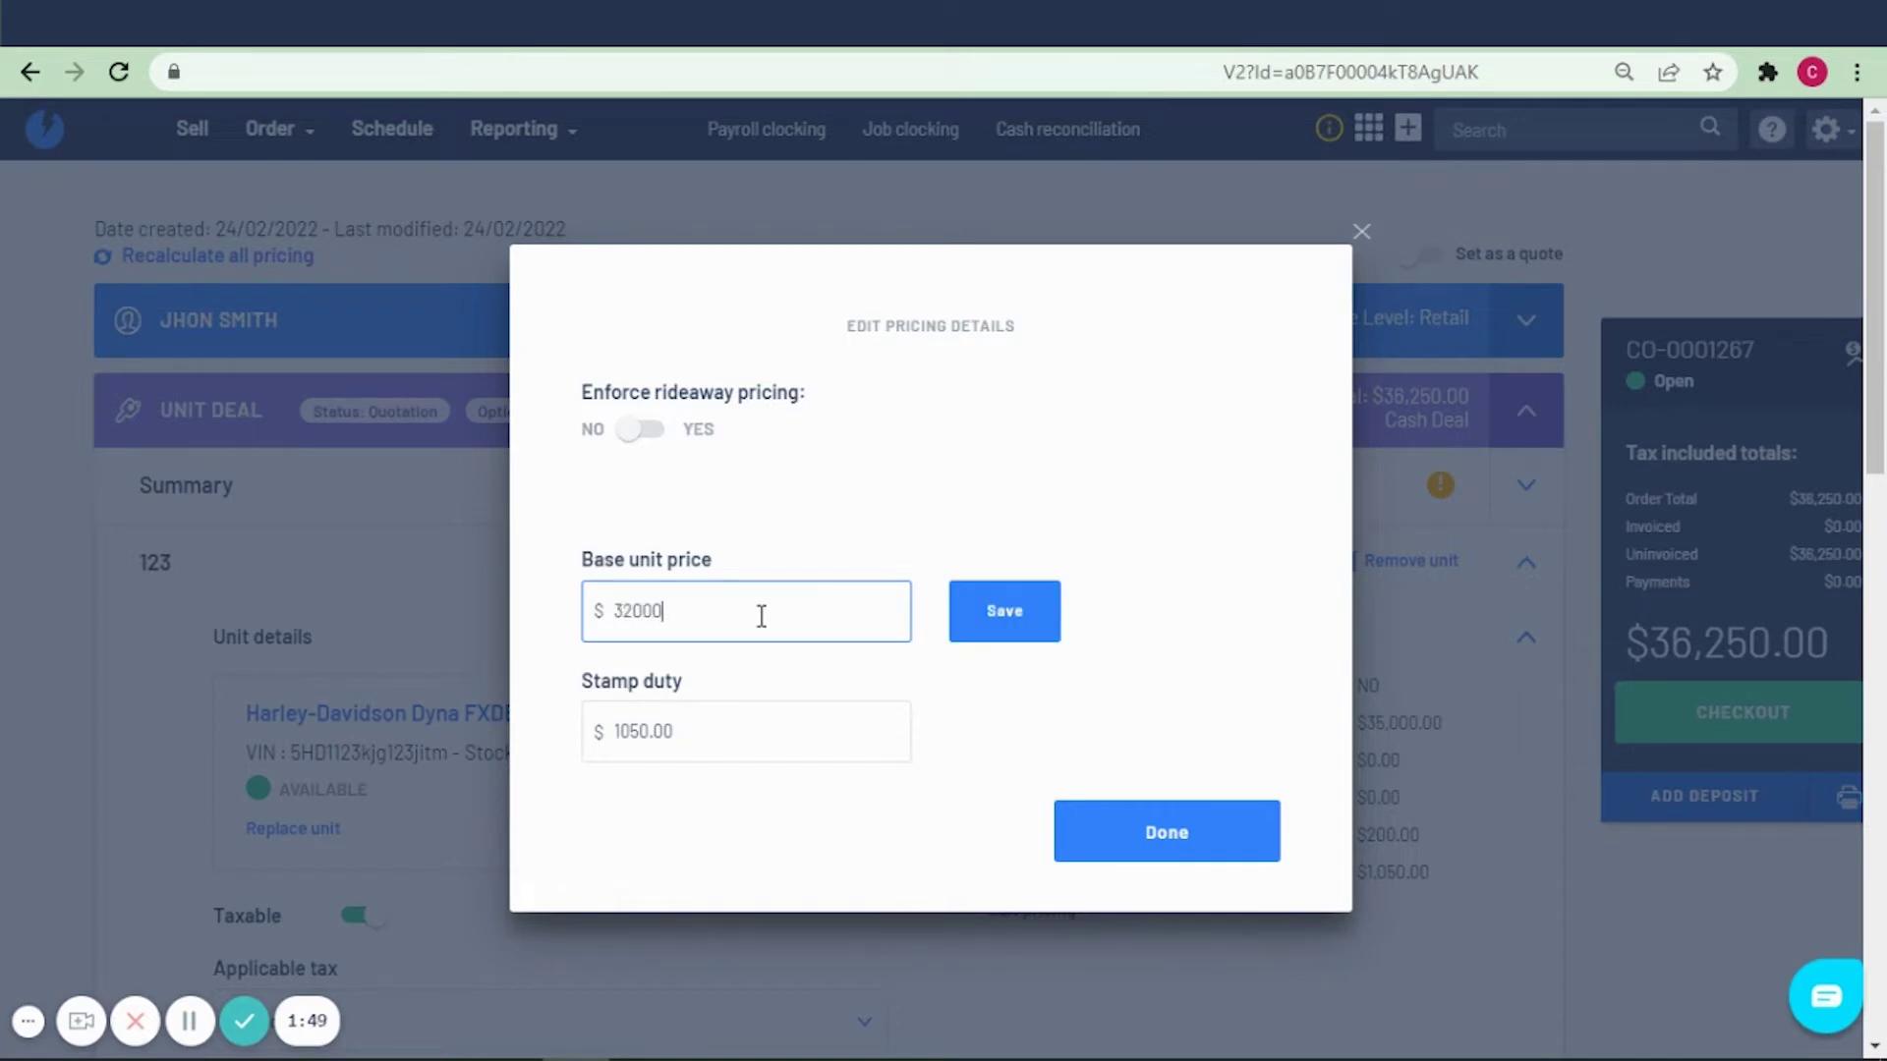
left_click(1005, 613)
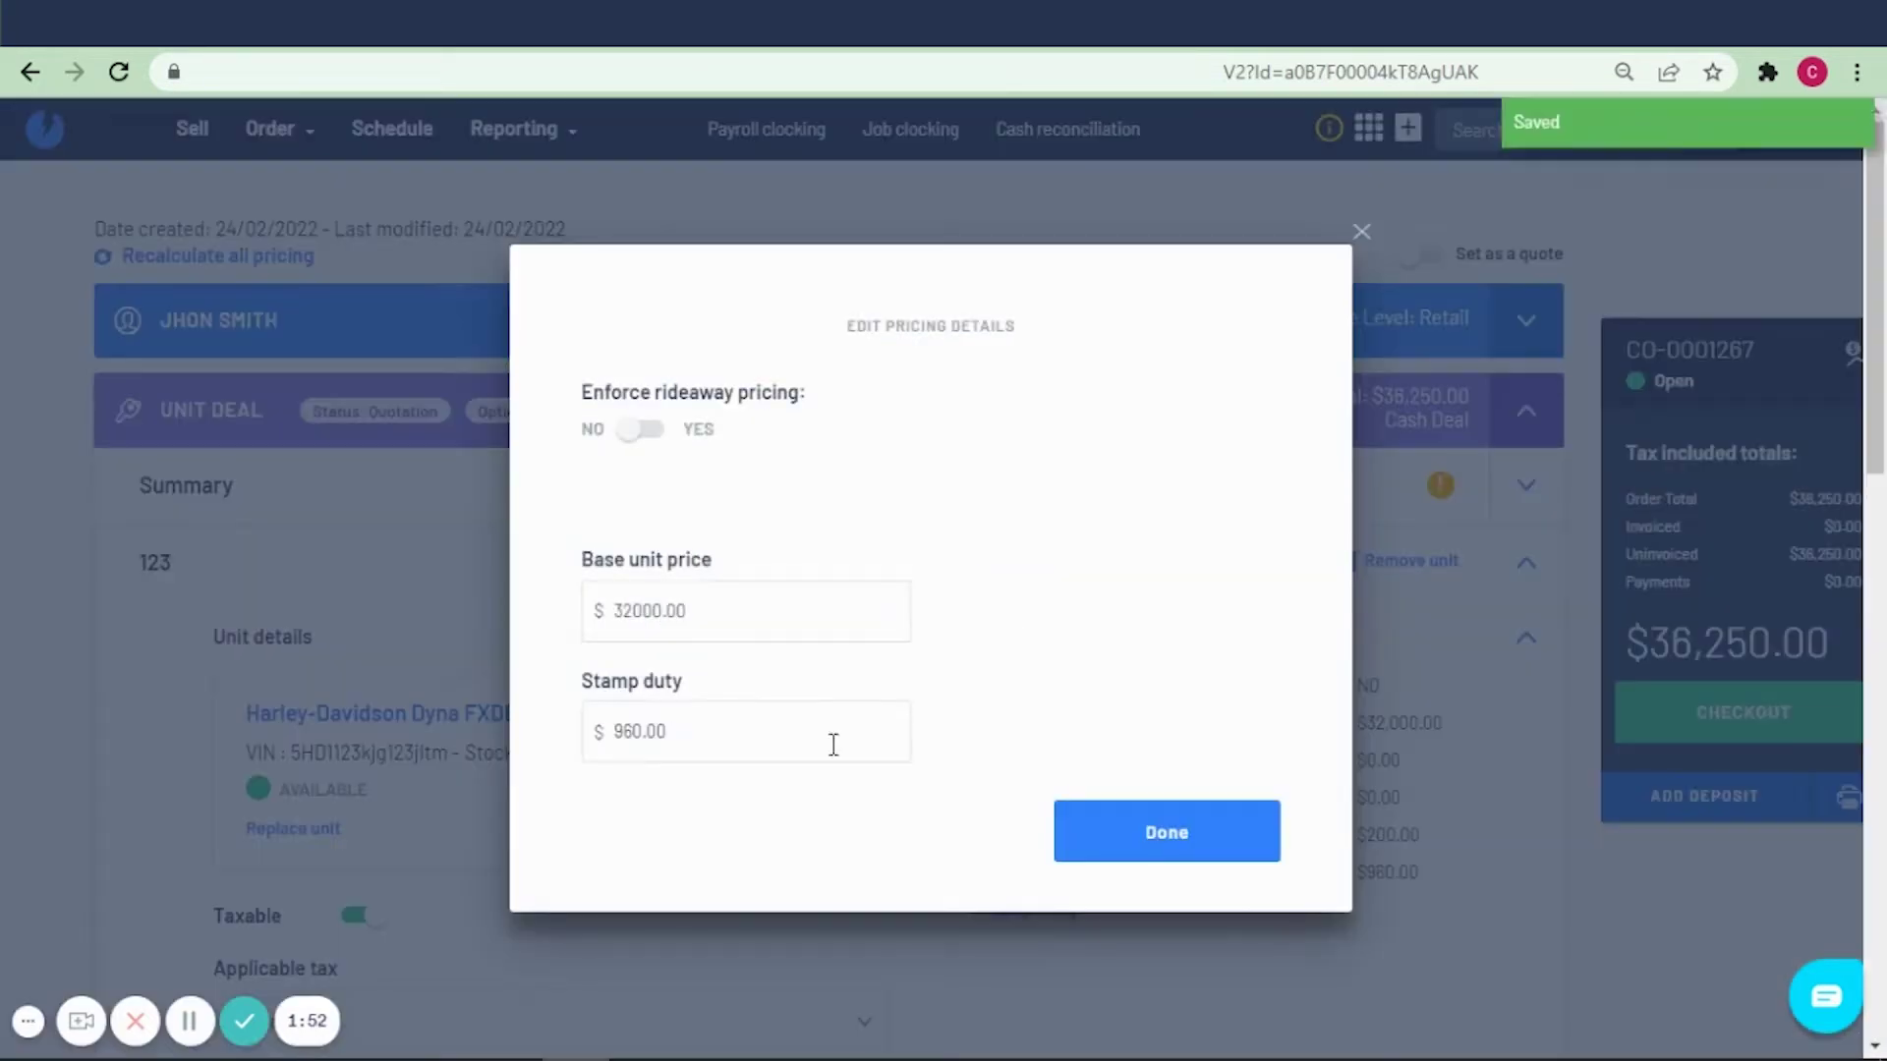
left_click_drag(716, 752, 602, 729)
type("0")
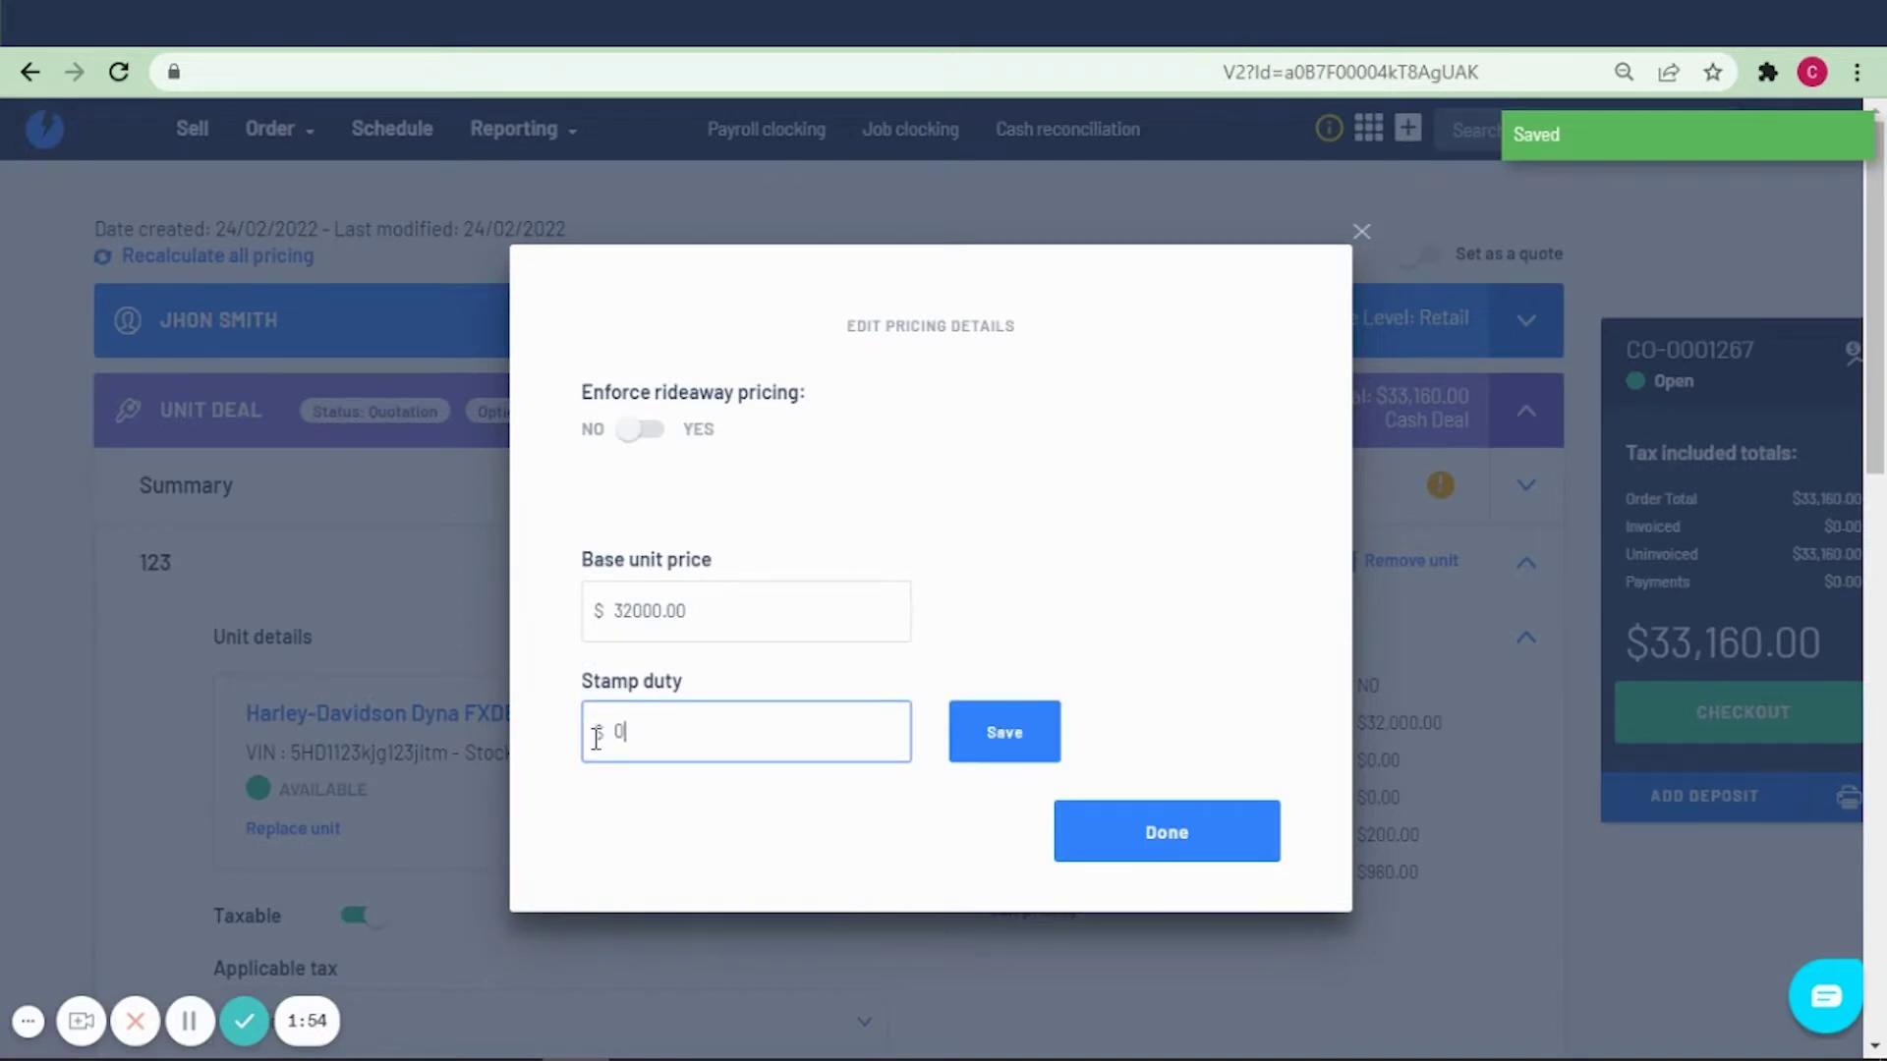
left_click(1001, 745)
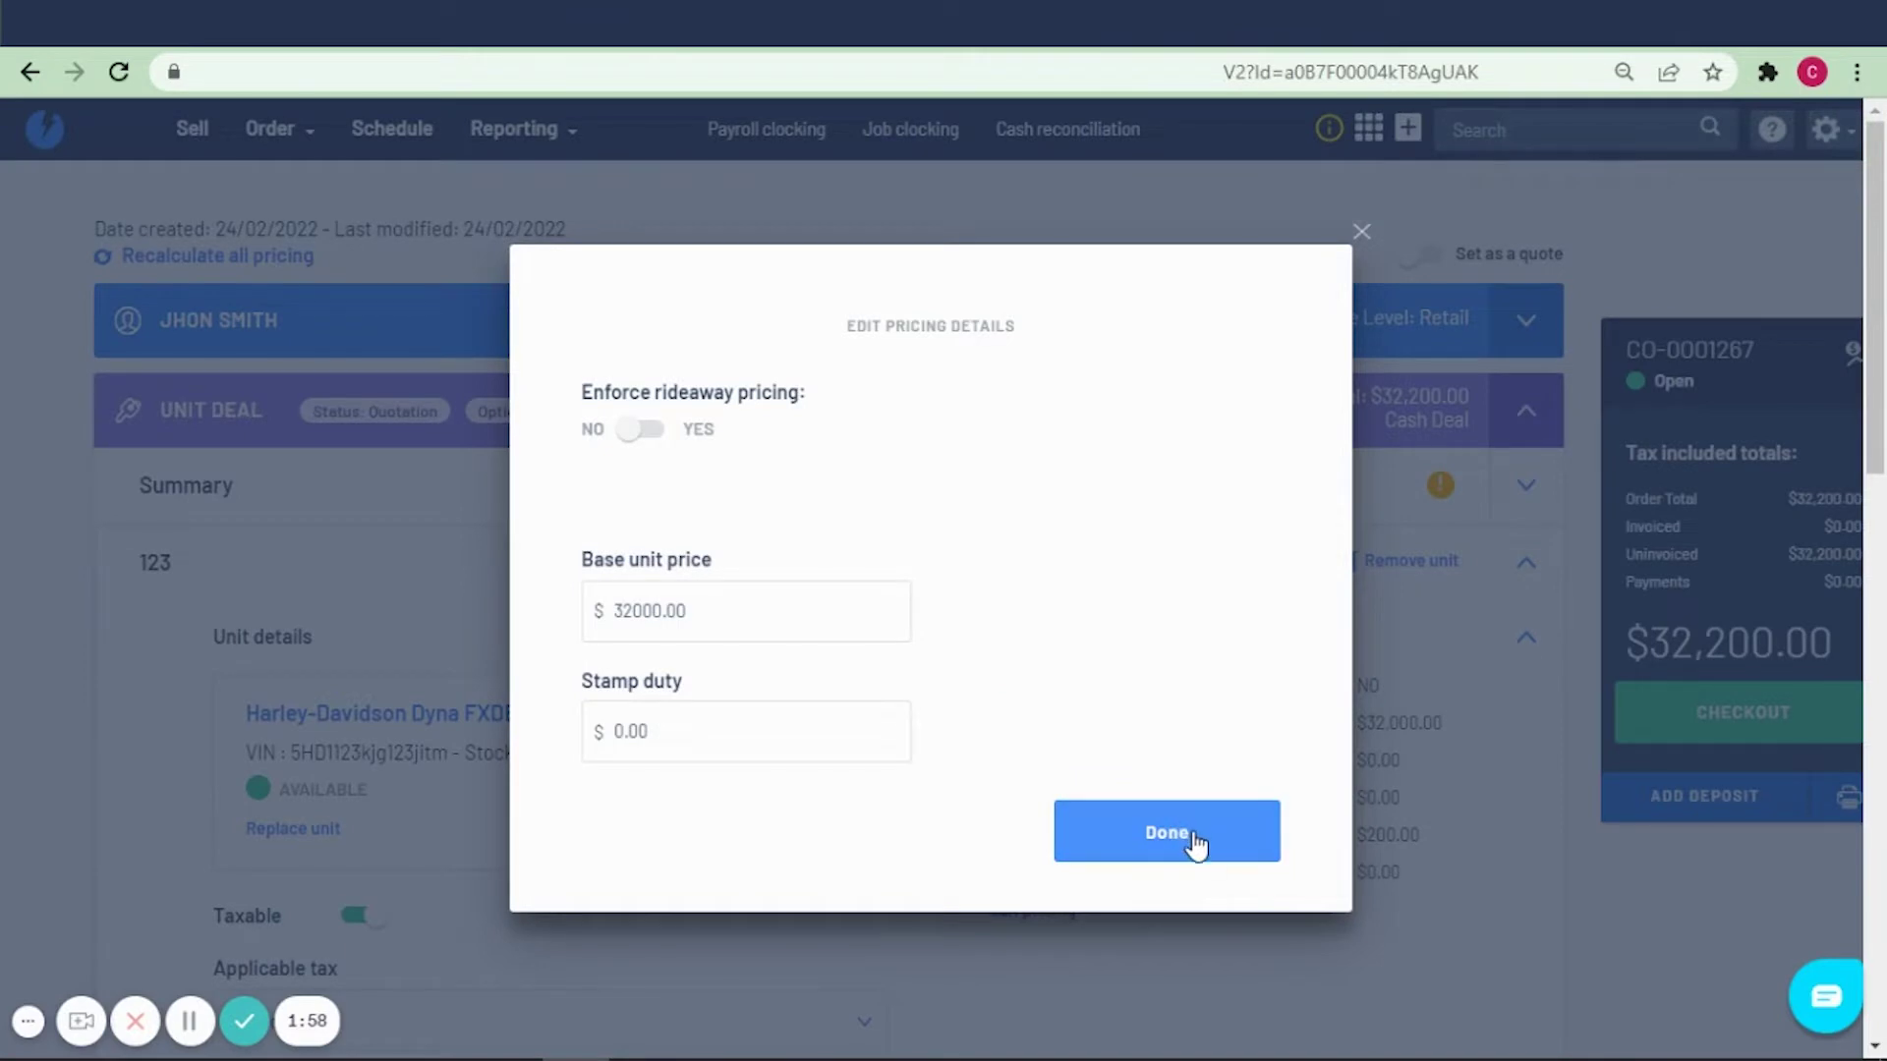
left_click(1198, 857)
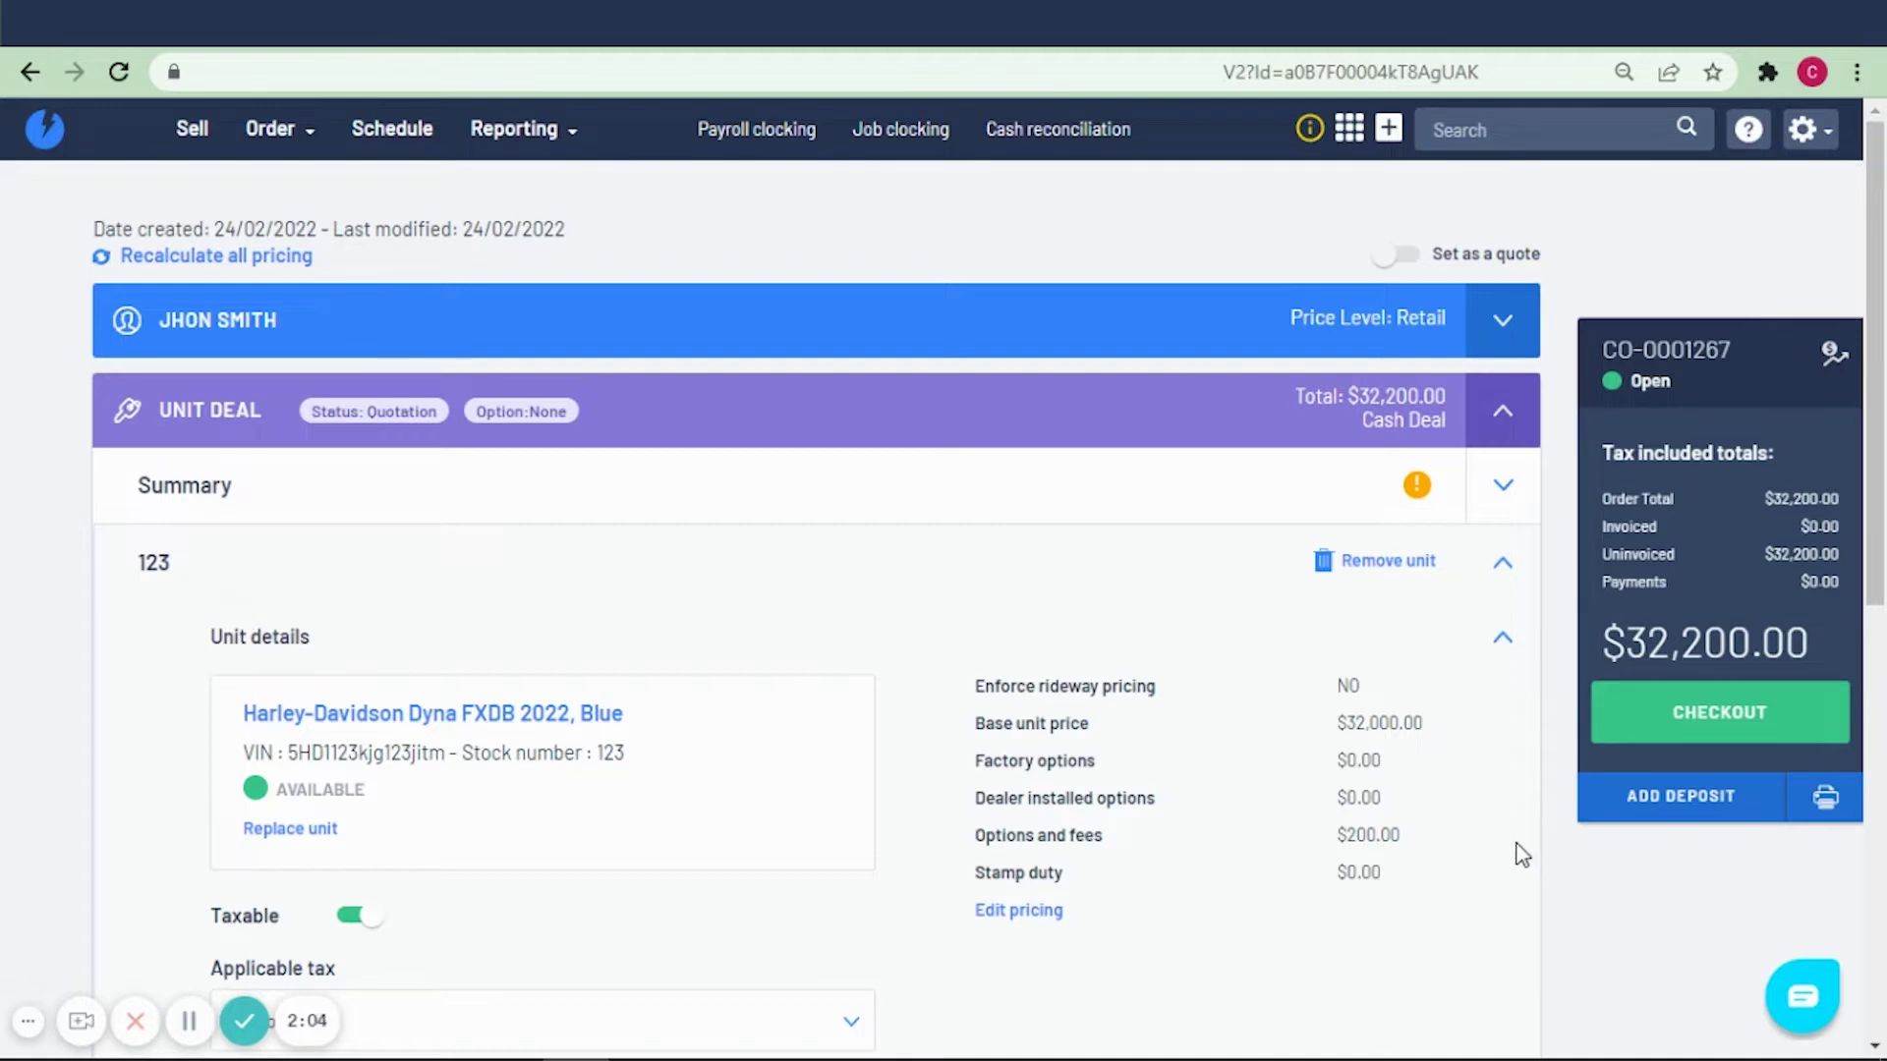
- Review the available applicable tax choices for the unit without selecting a different one
scroll(1522, 857, "down", 5)
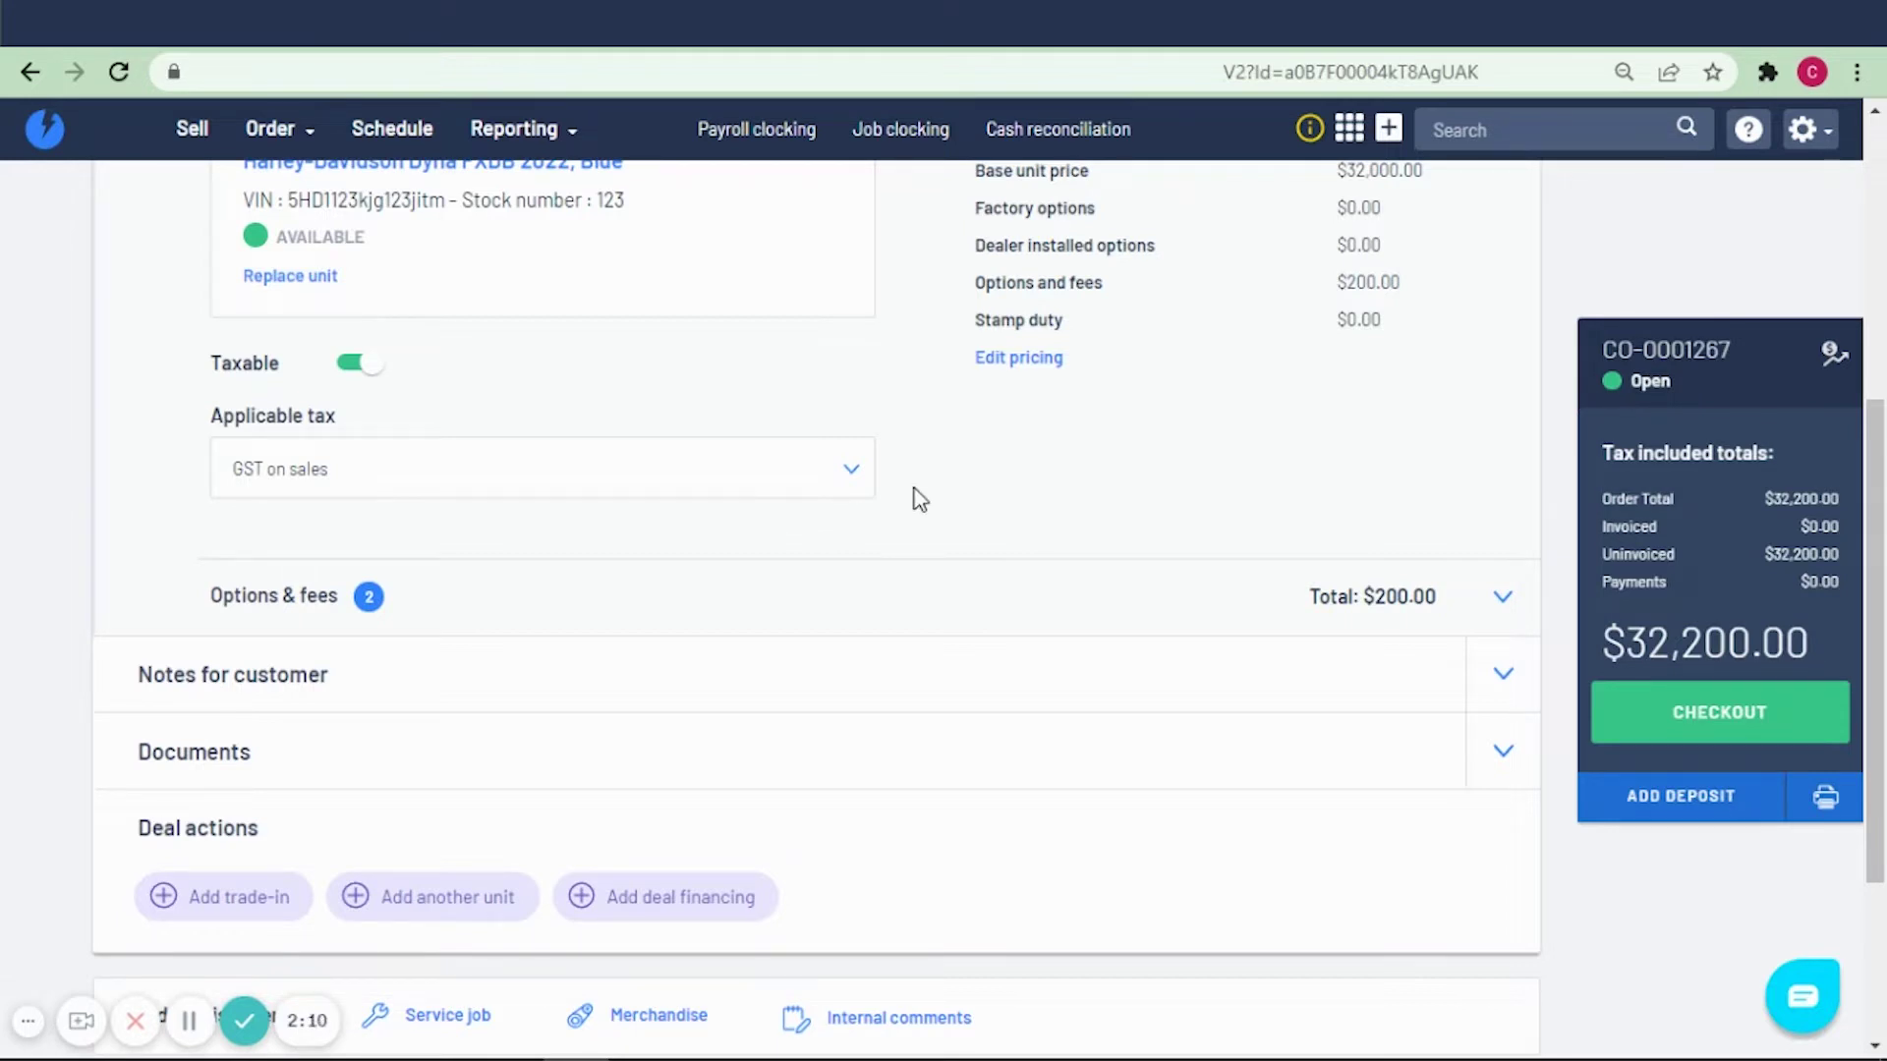
left_click(859, 471)
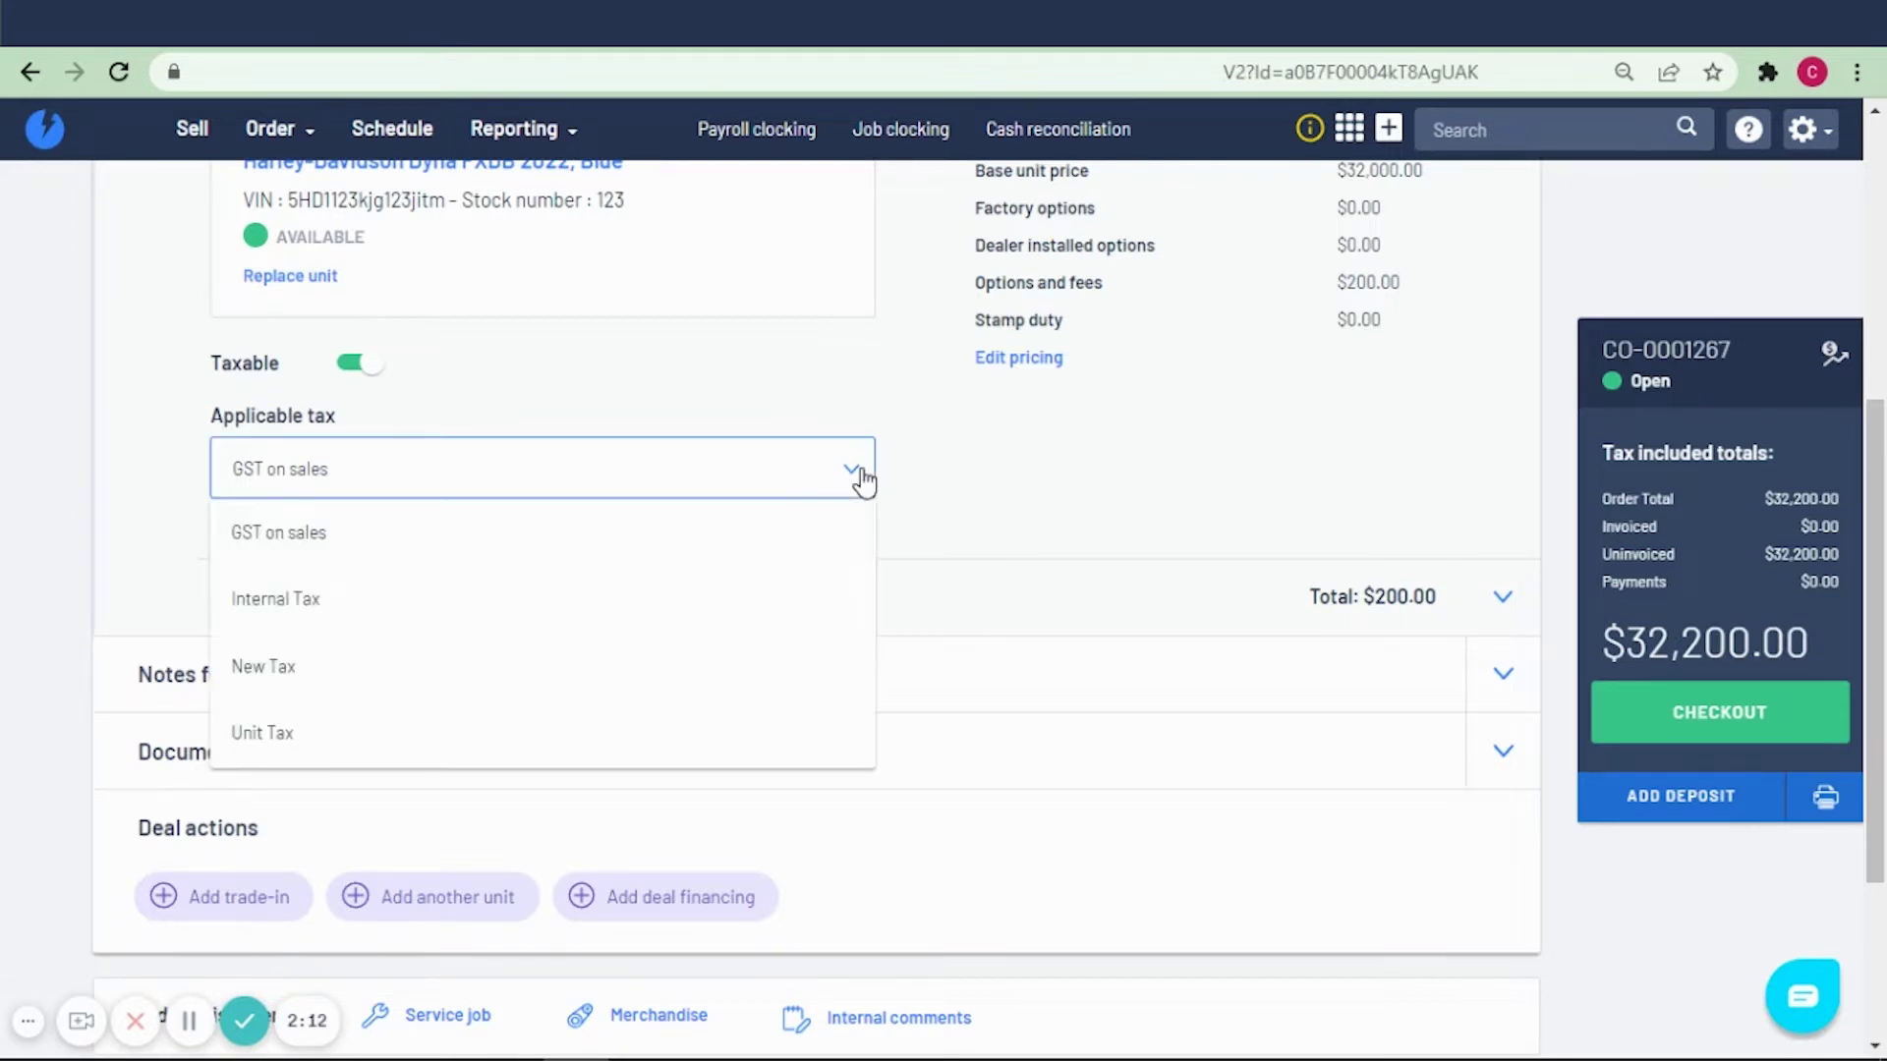
left_click(965, 456)
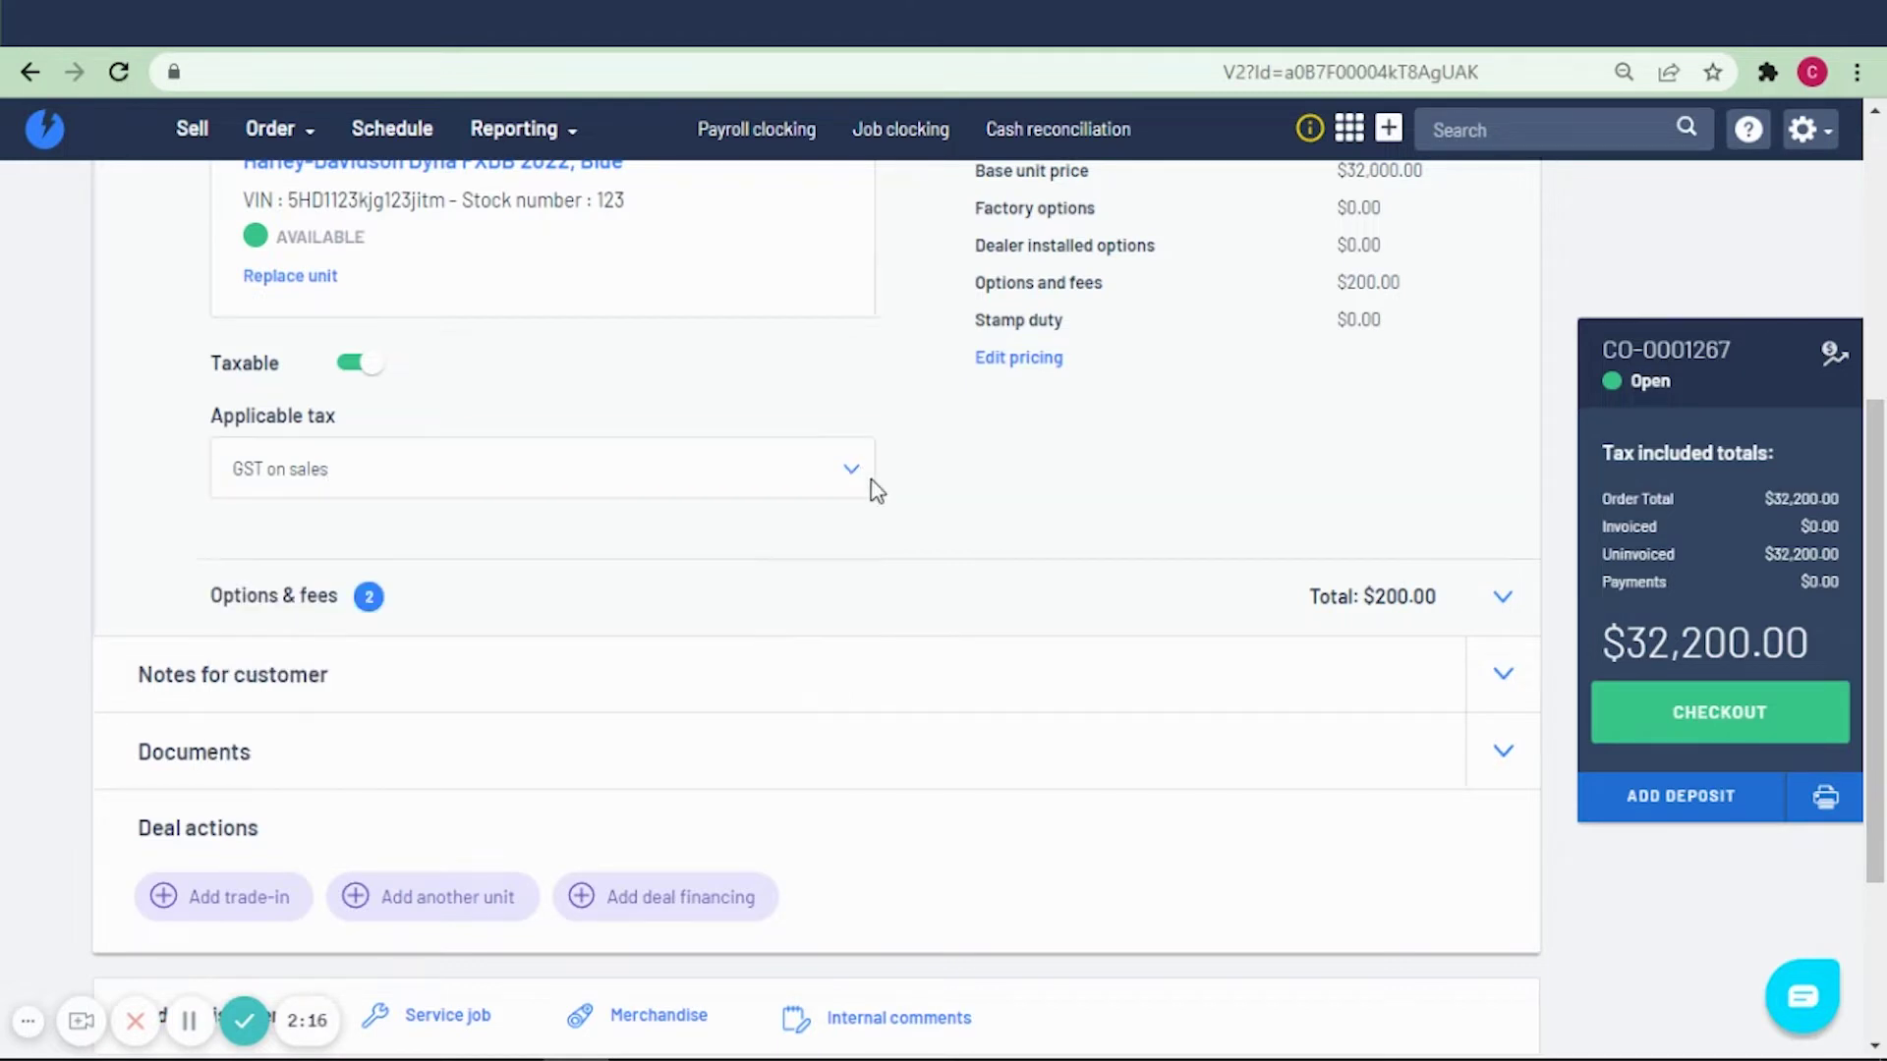
- Add the Labour HDA item to the unit's options and fees with a quantity of 2
left_click(1507, 597)
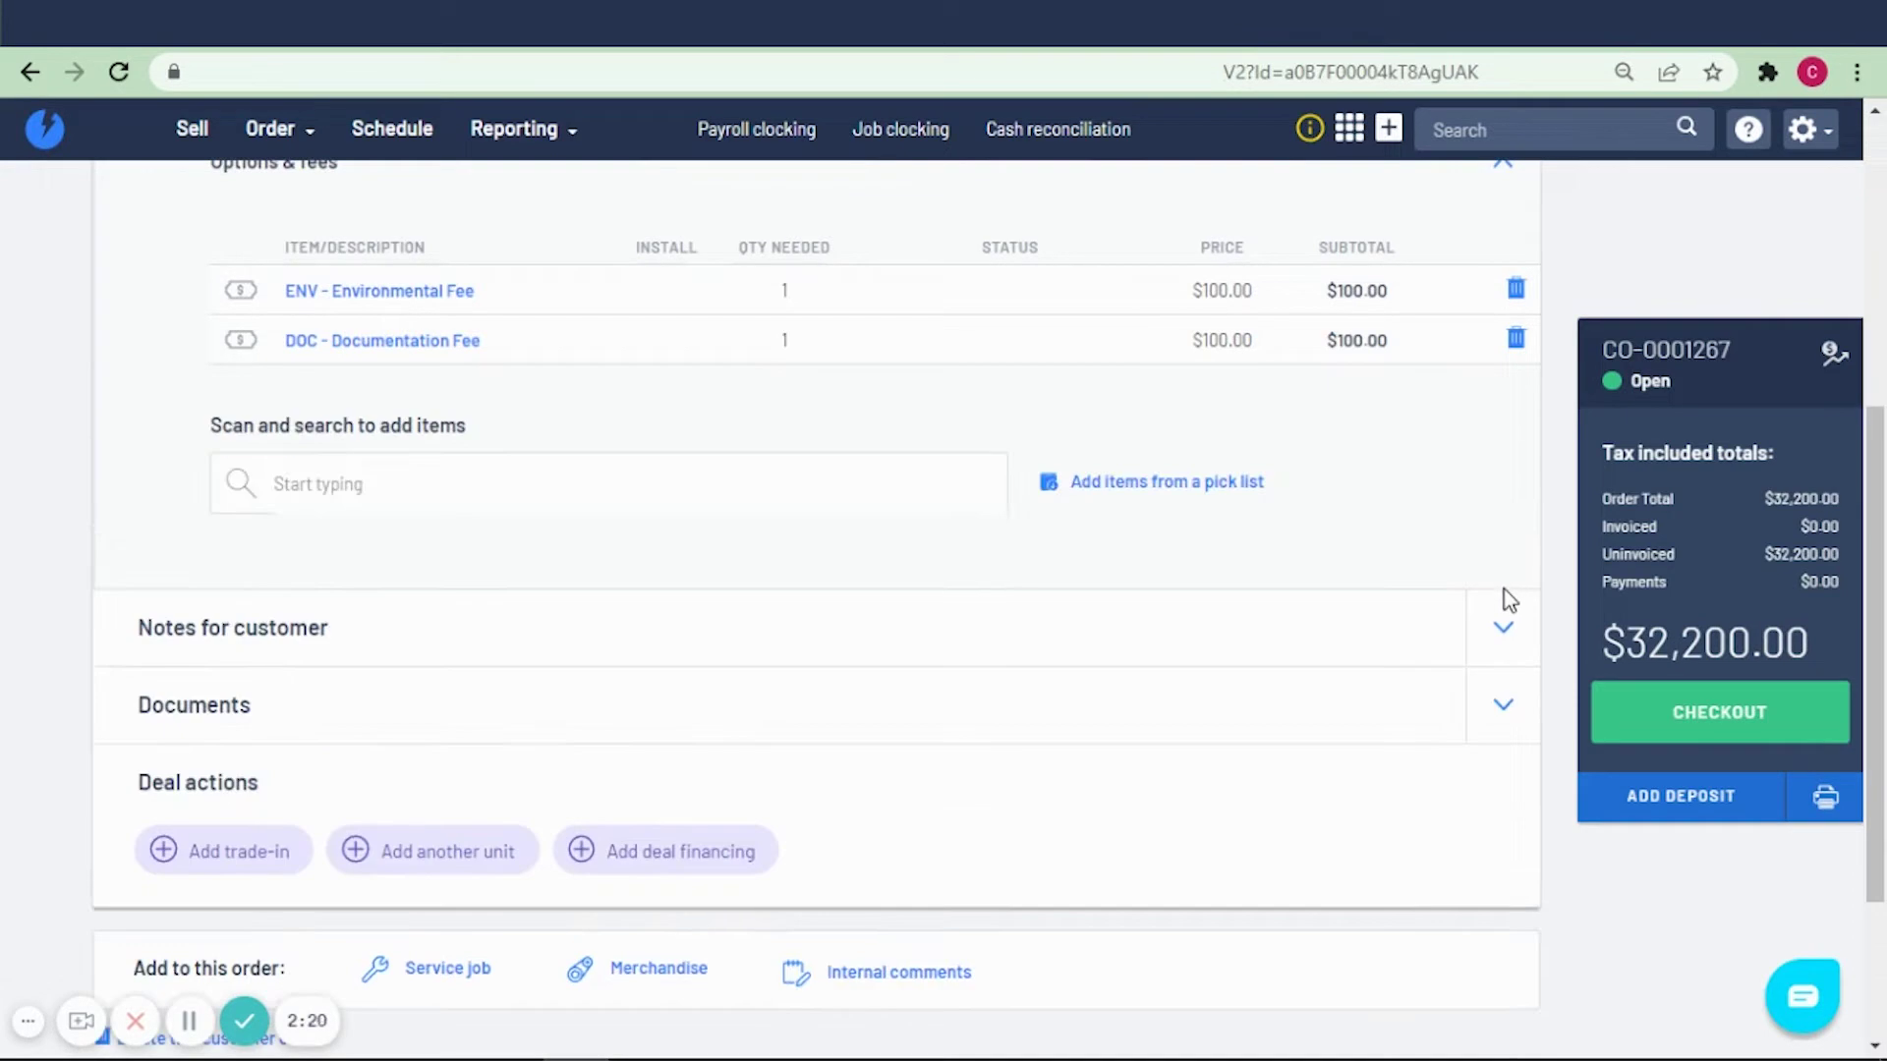
left_click(788, 476)
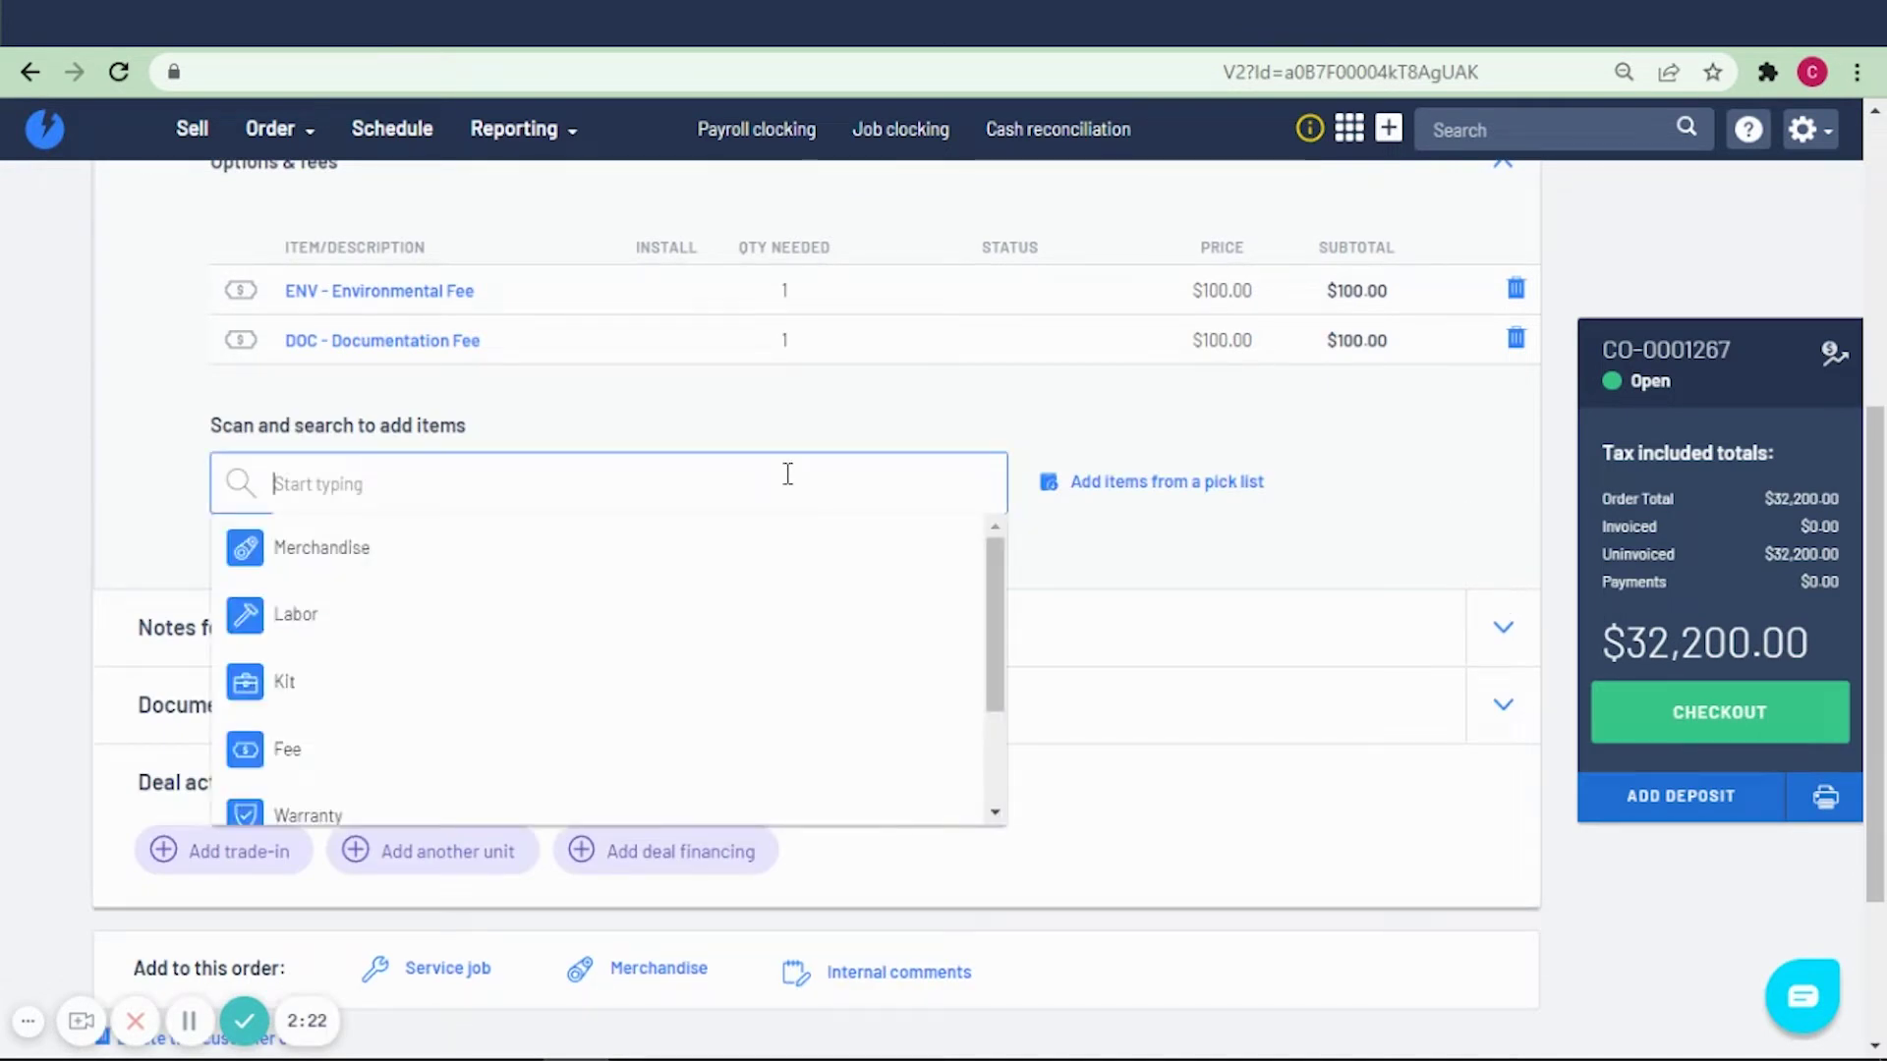
type("labou")
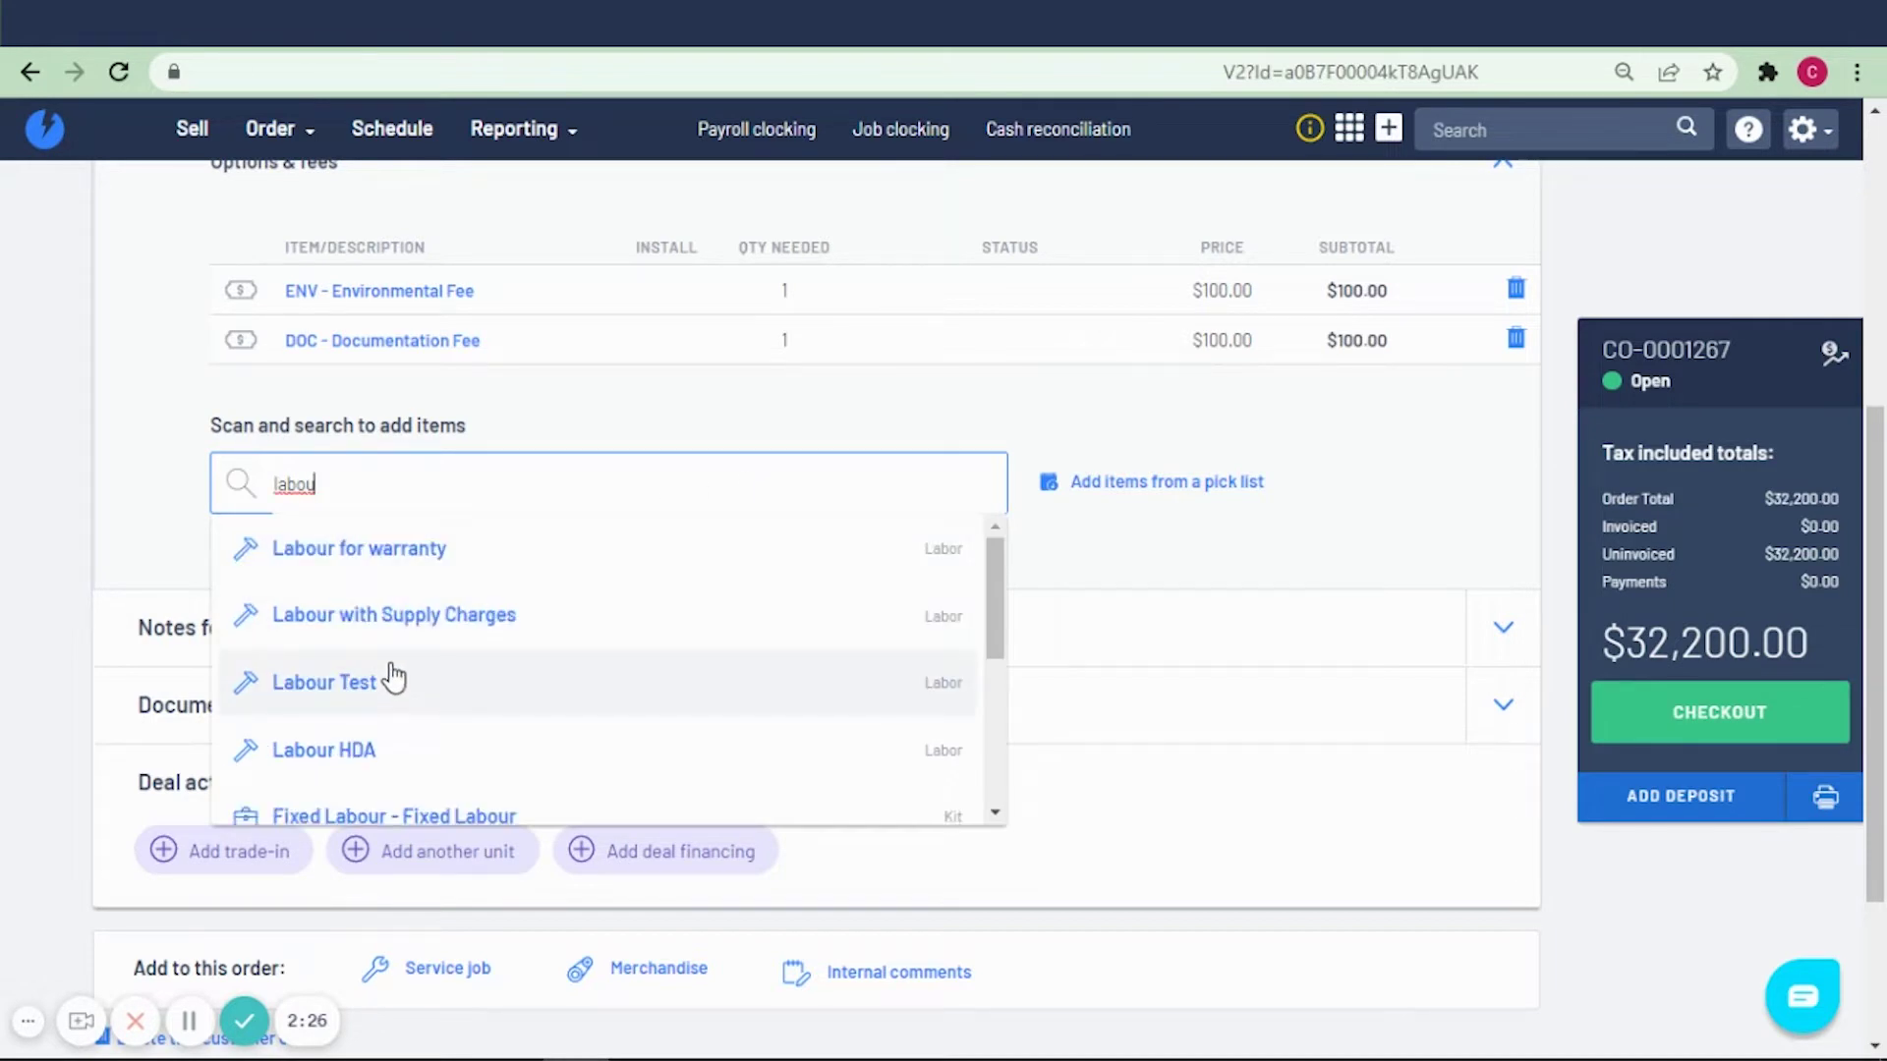
left_click(382, 755)
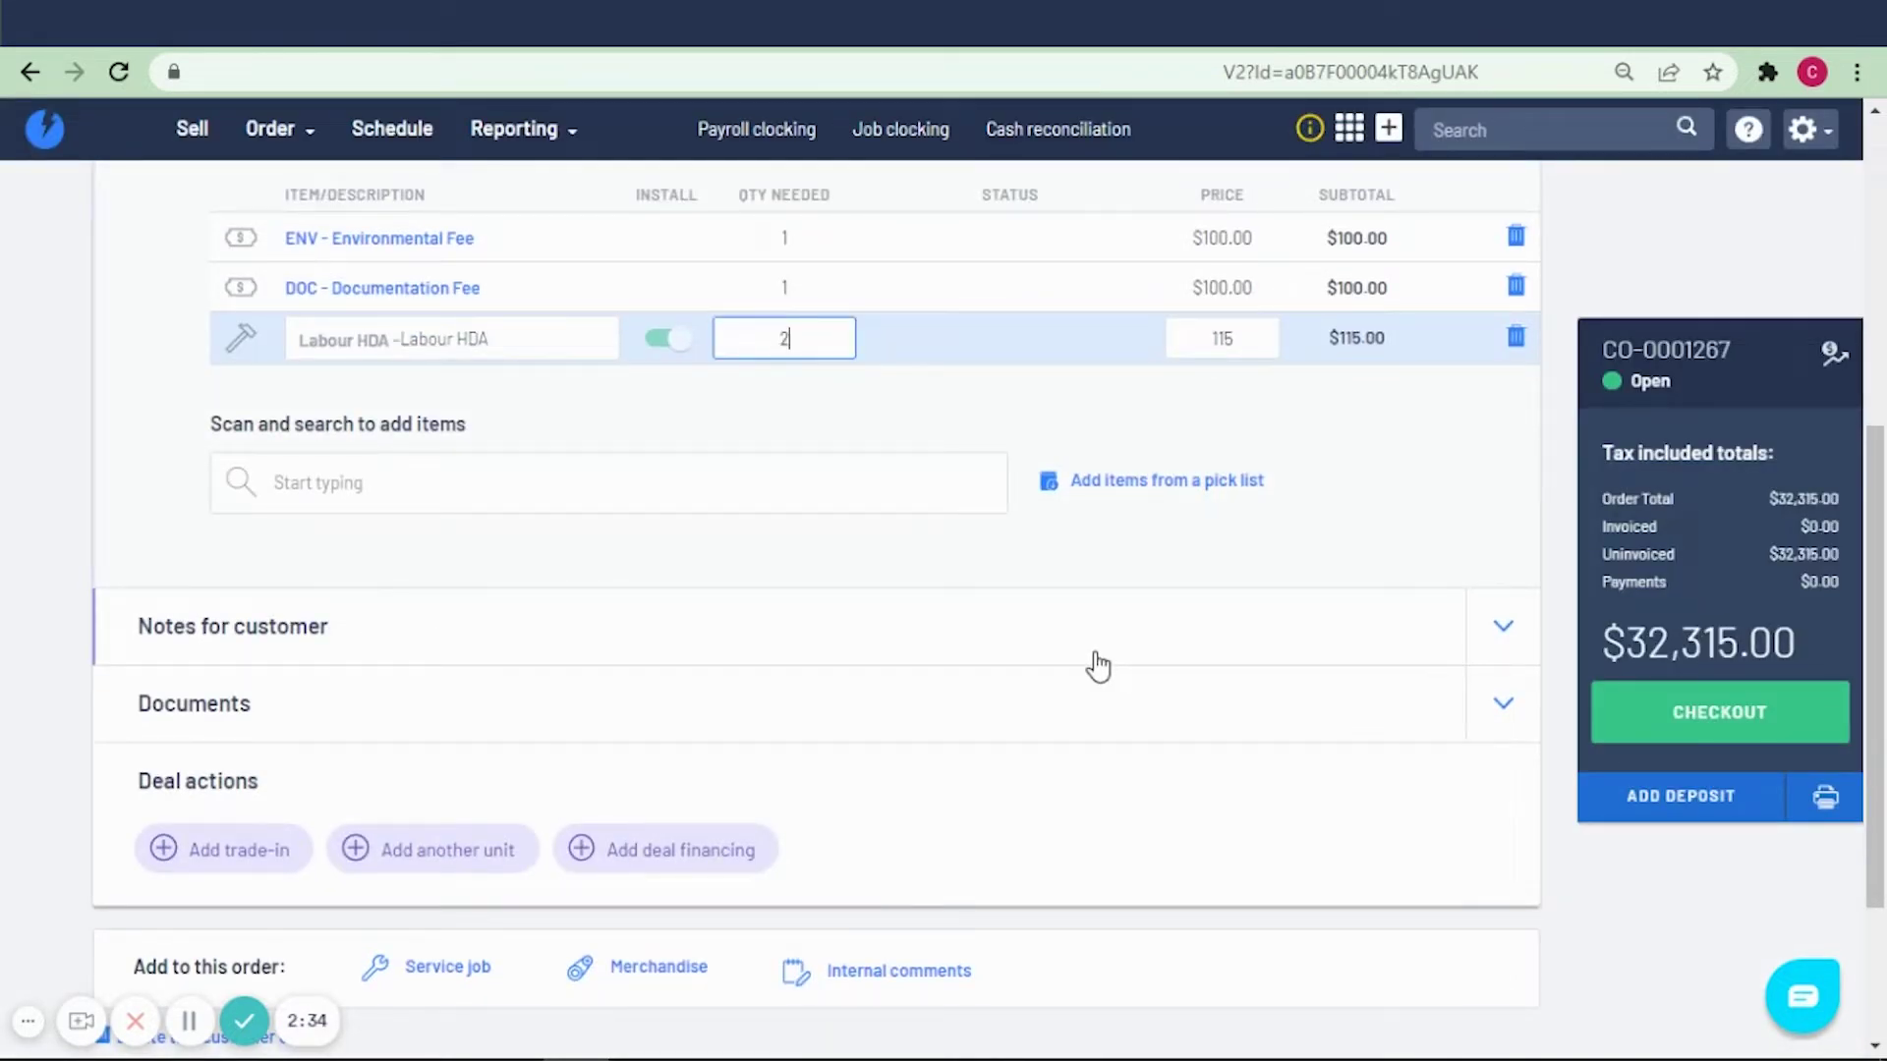
key("Tab")
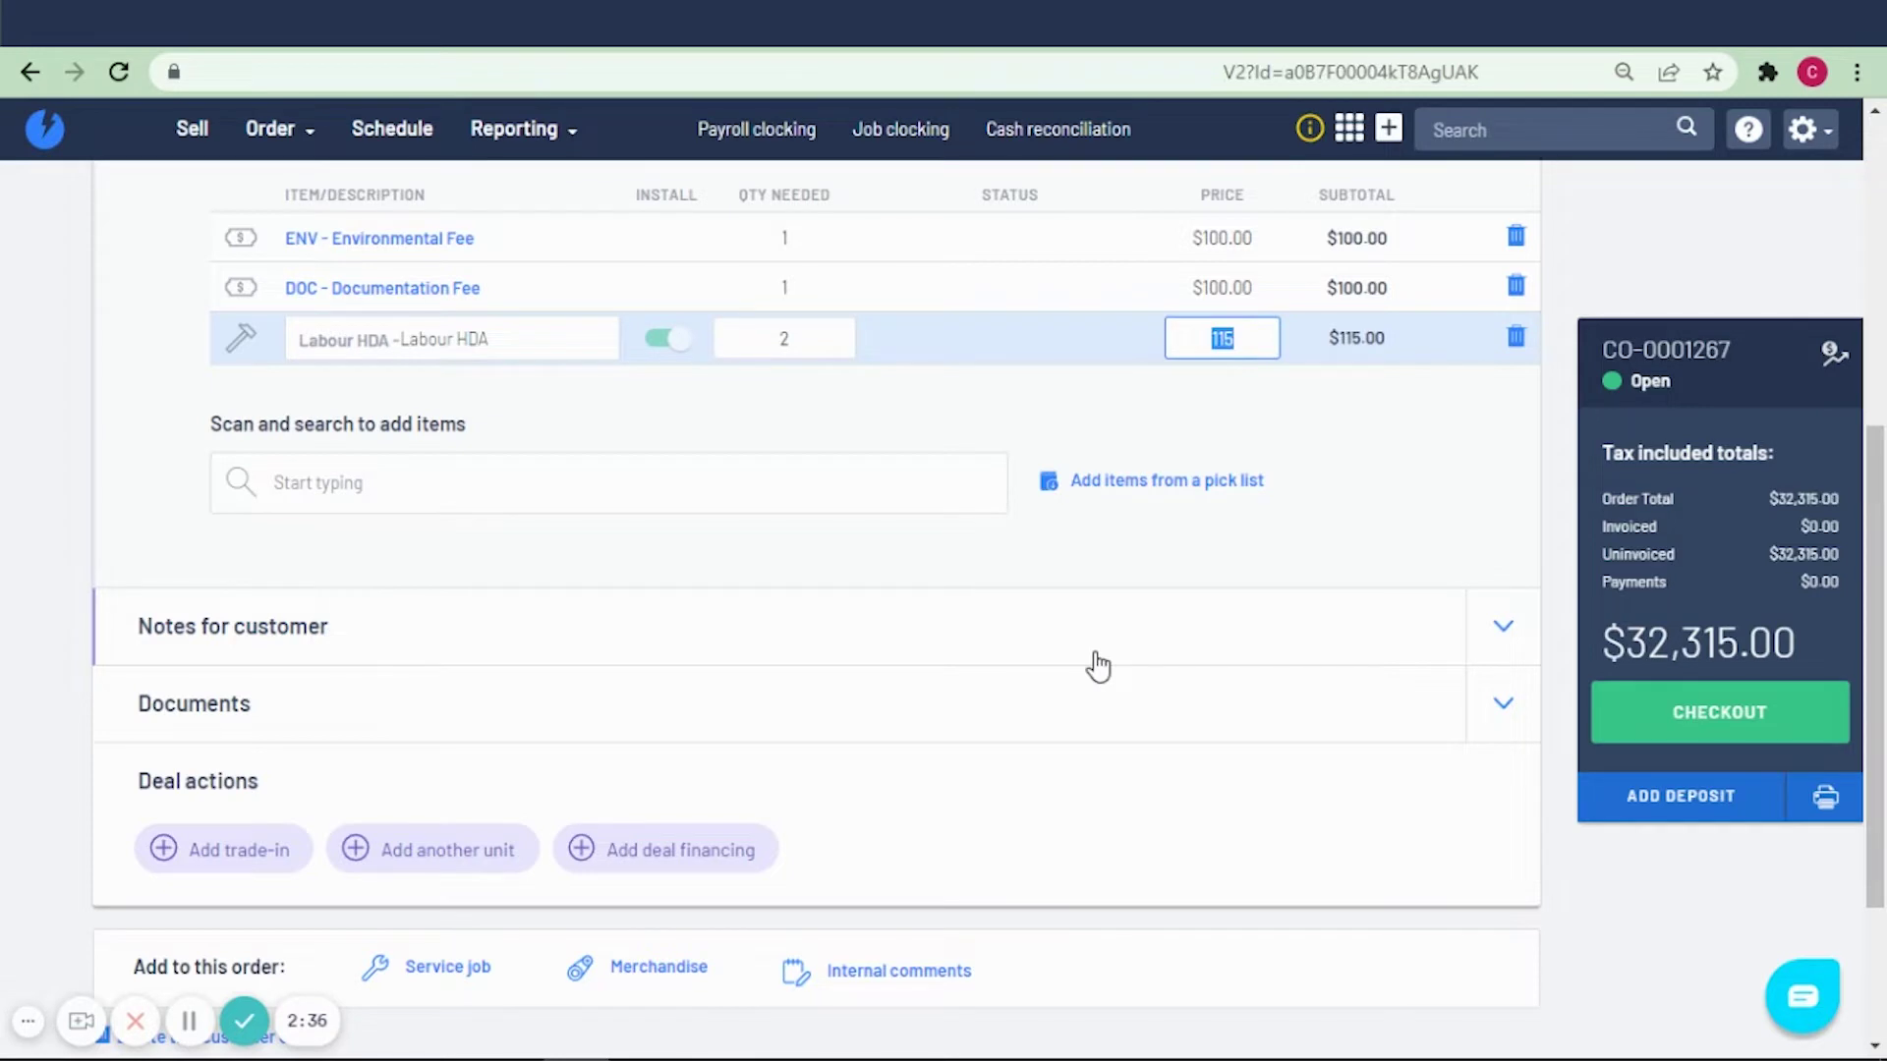
key("Tab")
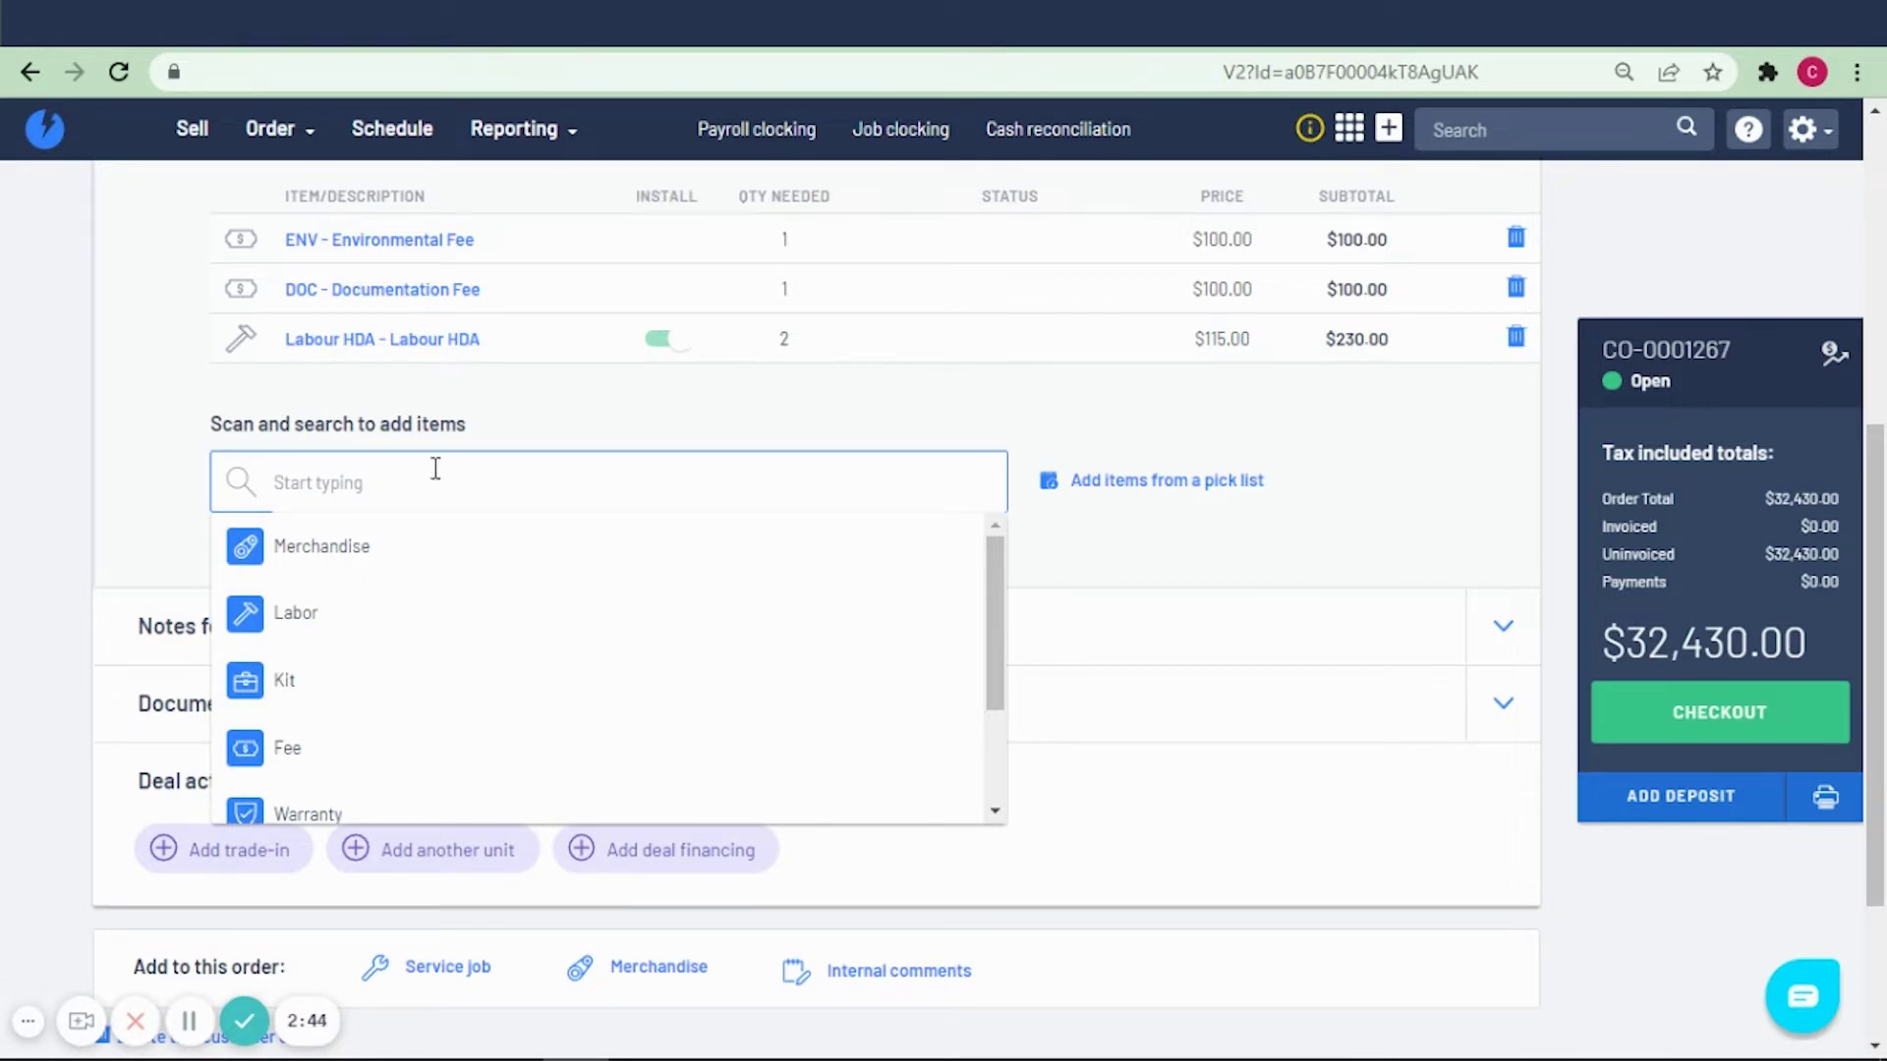
- Add the Harley-Davidson 63798-99a oil filter to the options and fees with quantity 1, and turn off its installation
type("63798-99a")
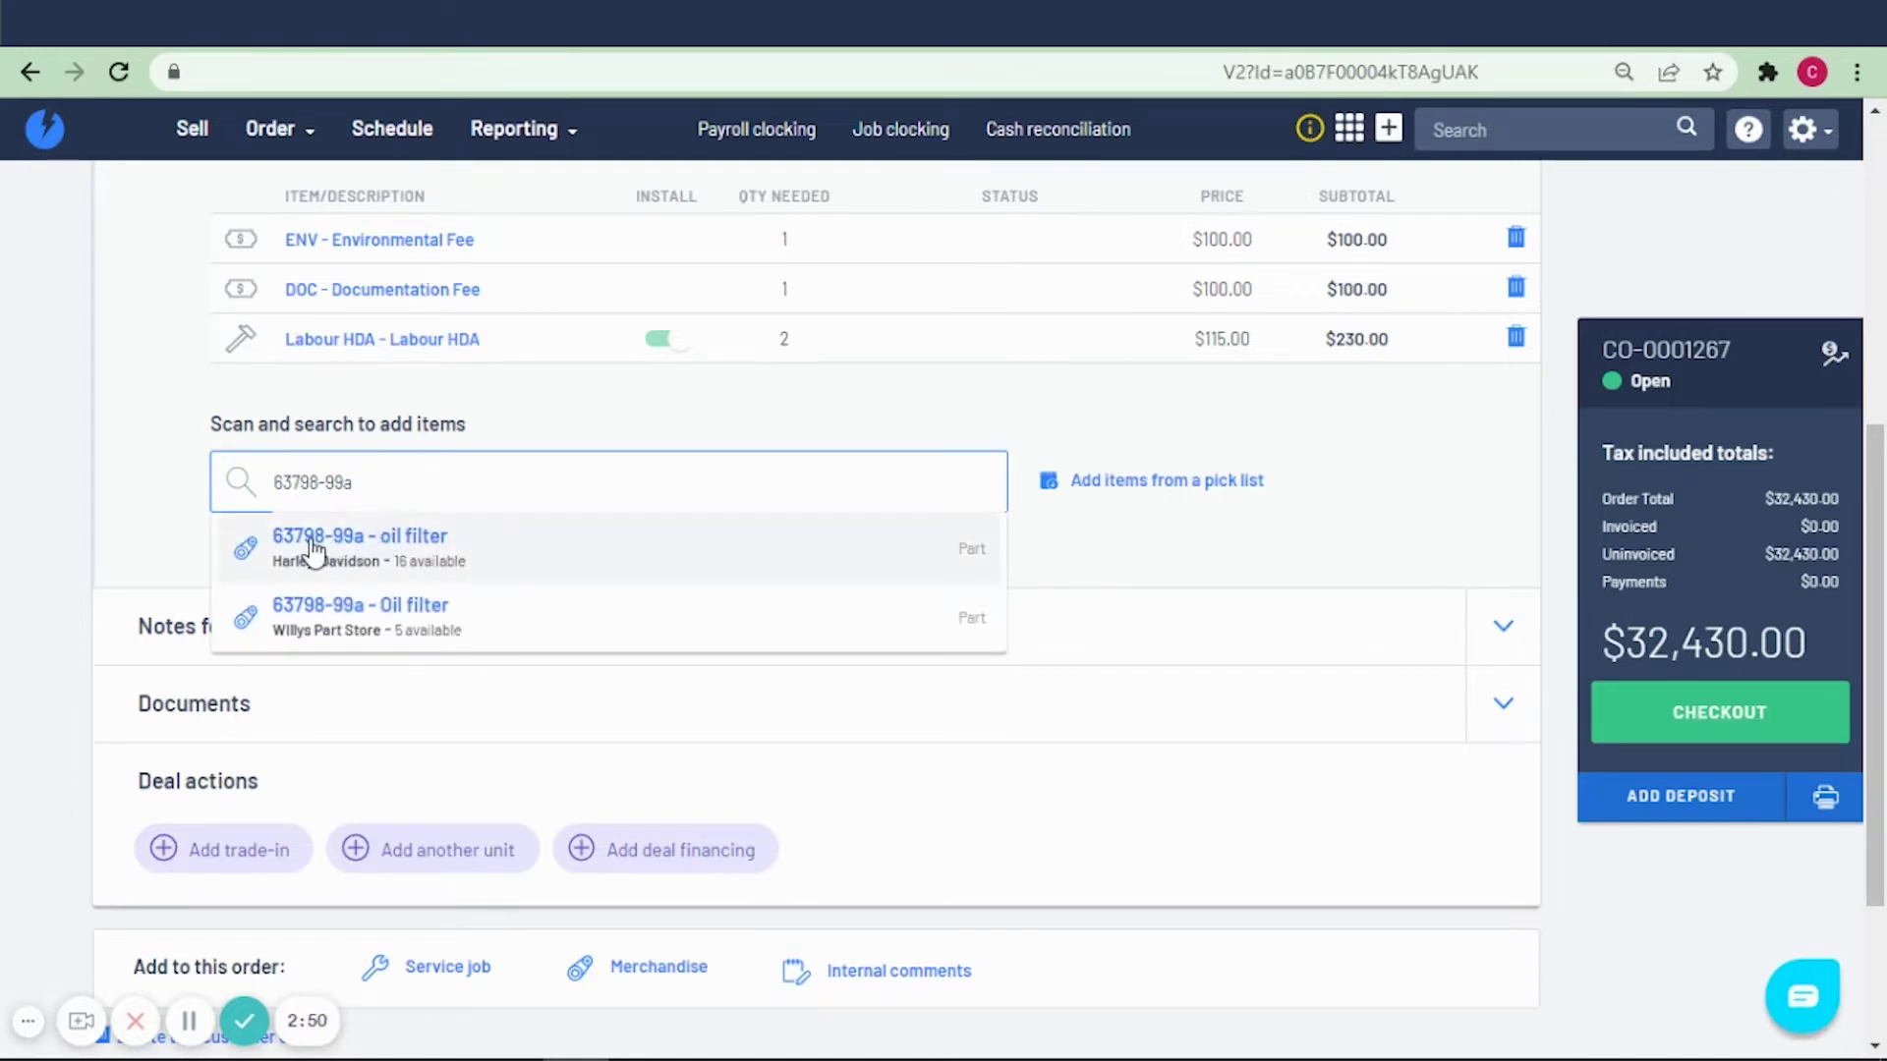
left_click(313, 547)
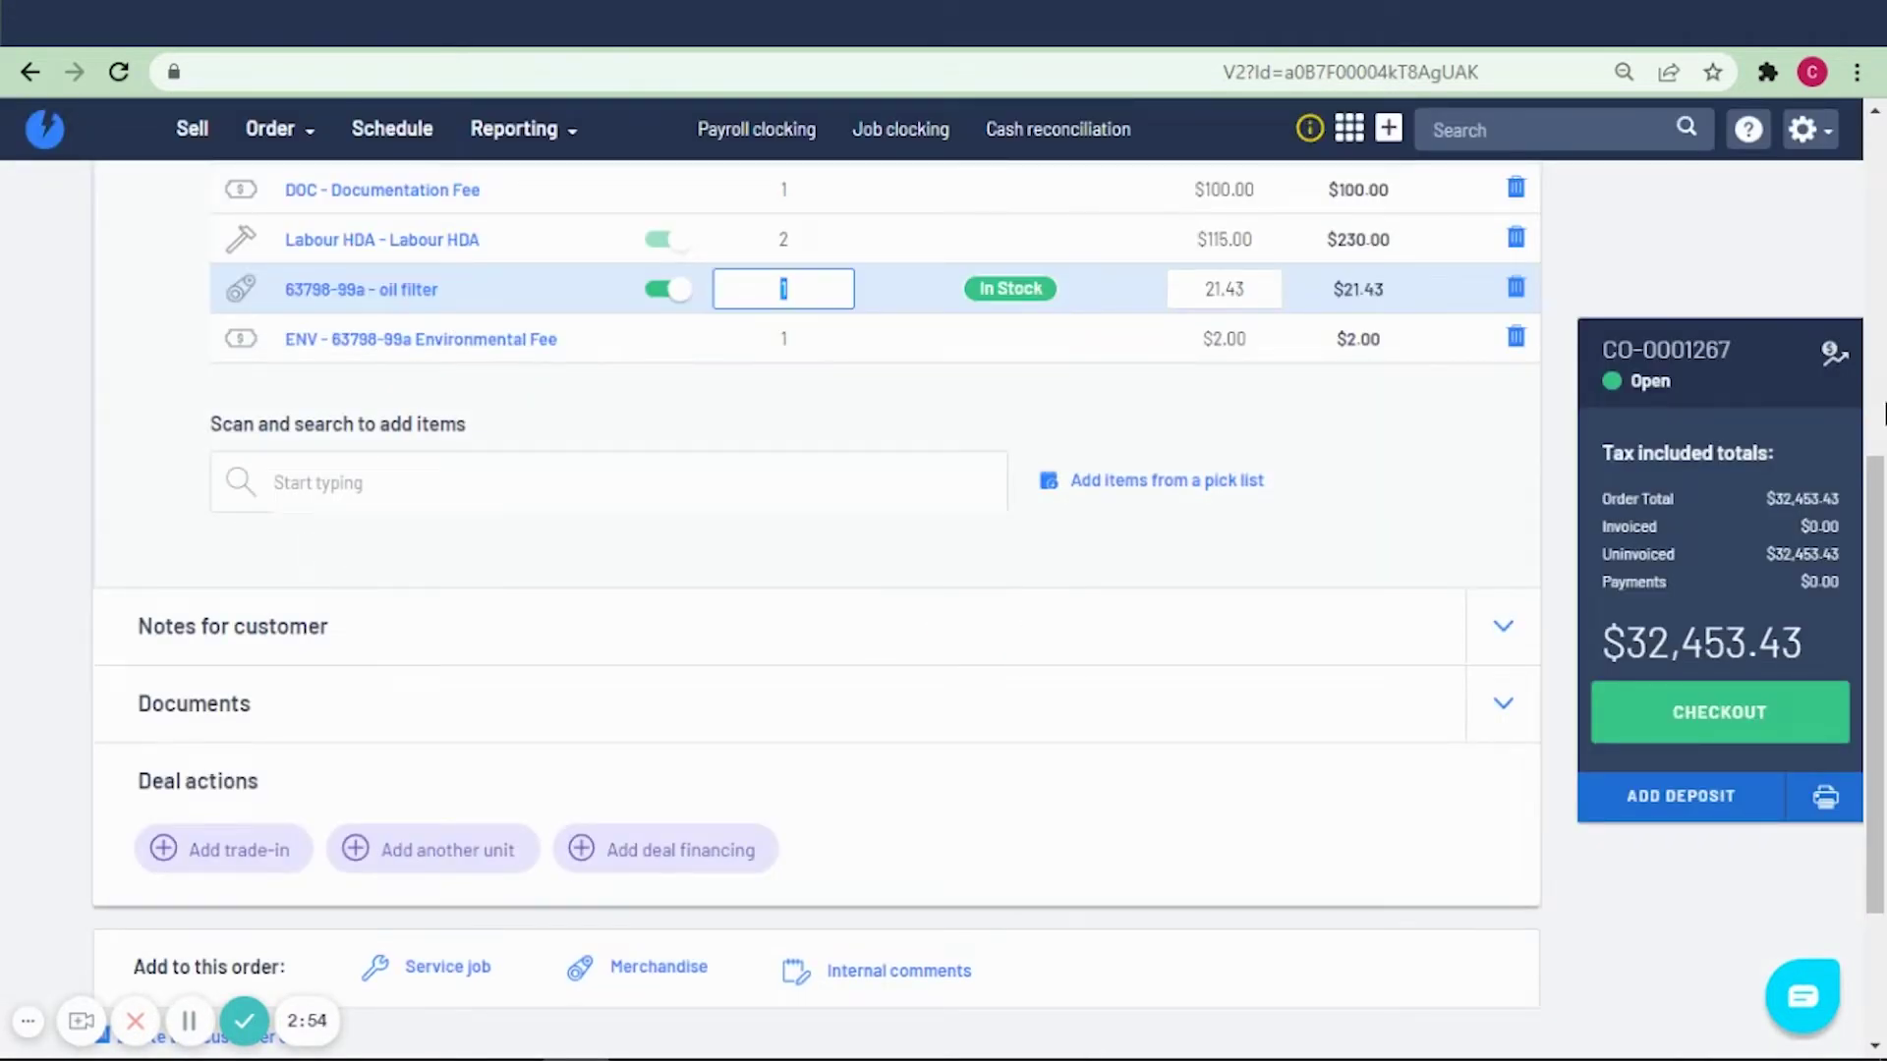
left_click_drag(1884, 523, 1884, 376)
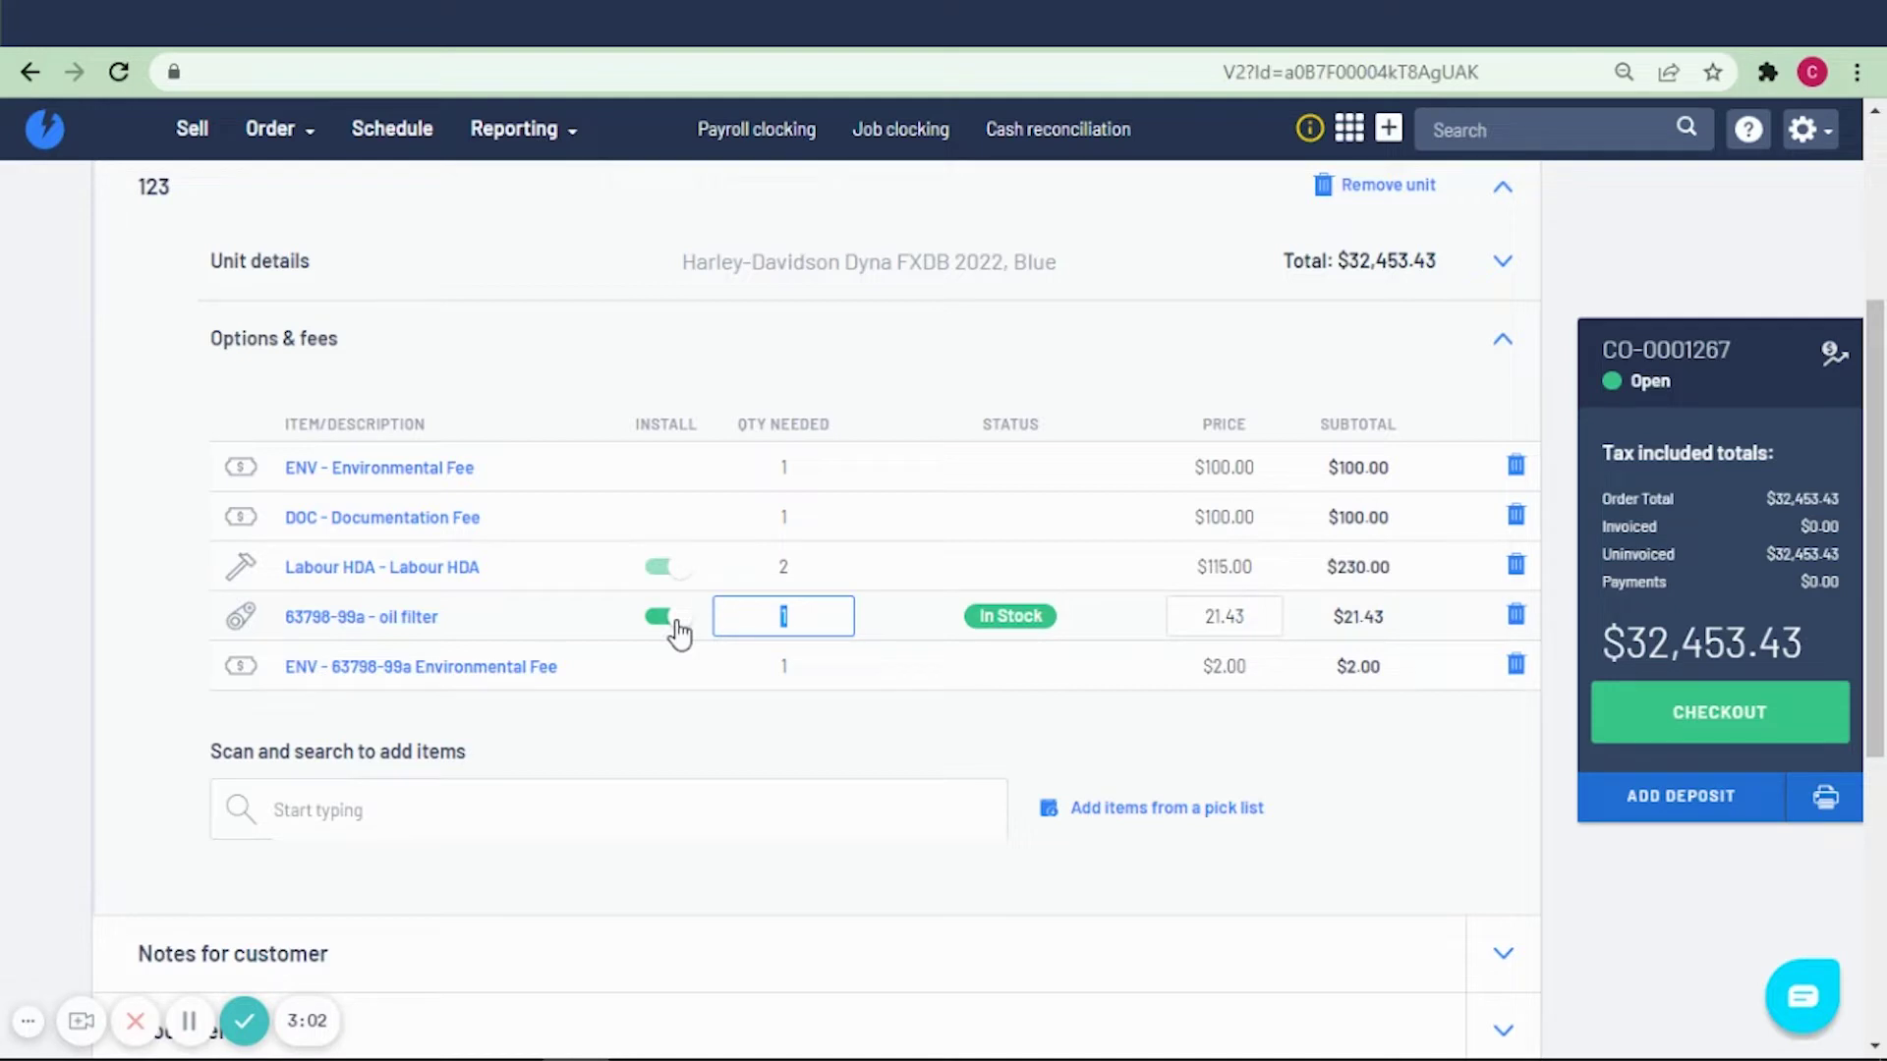
key("Tab")
key("Tab")
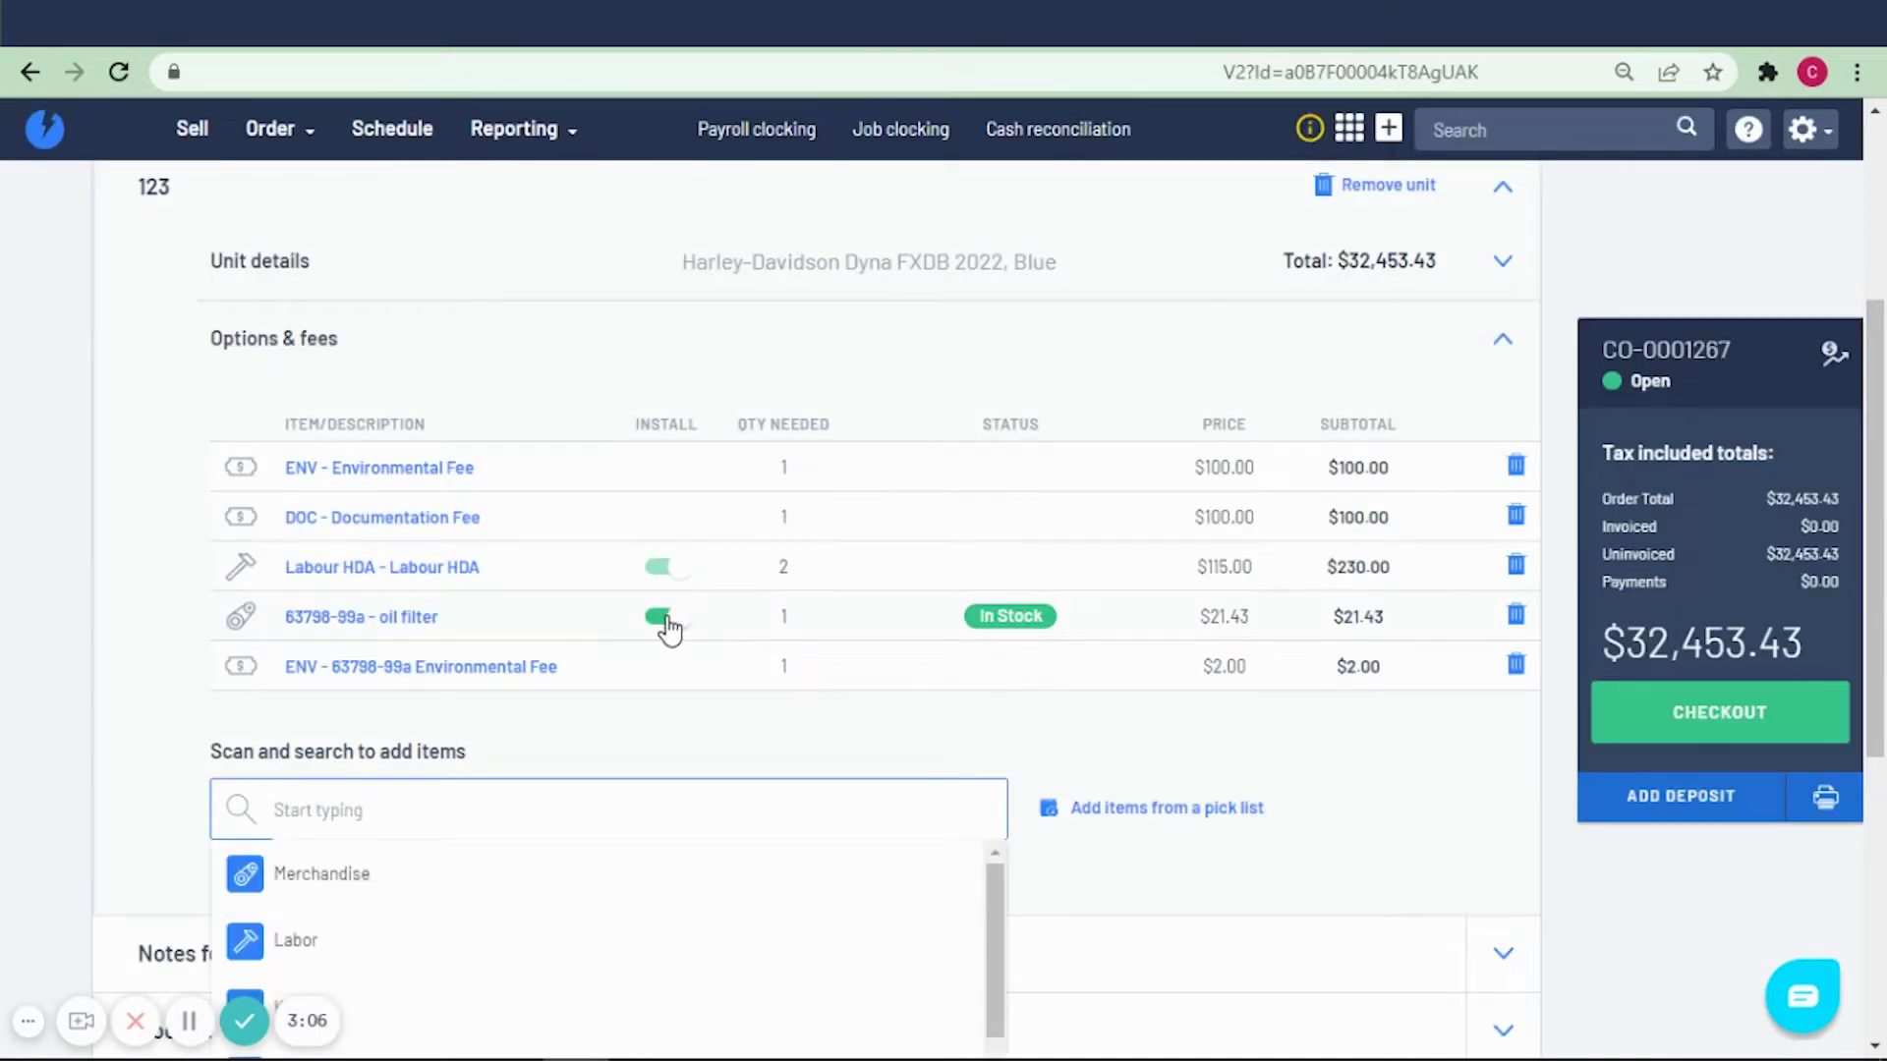
left_click(669, 621)
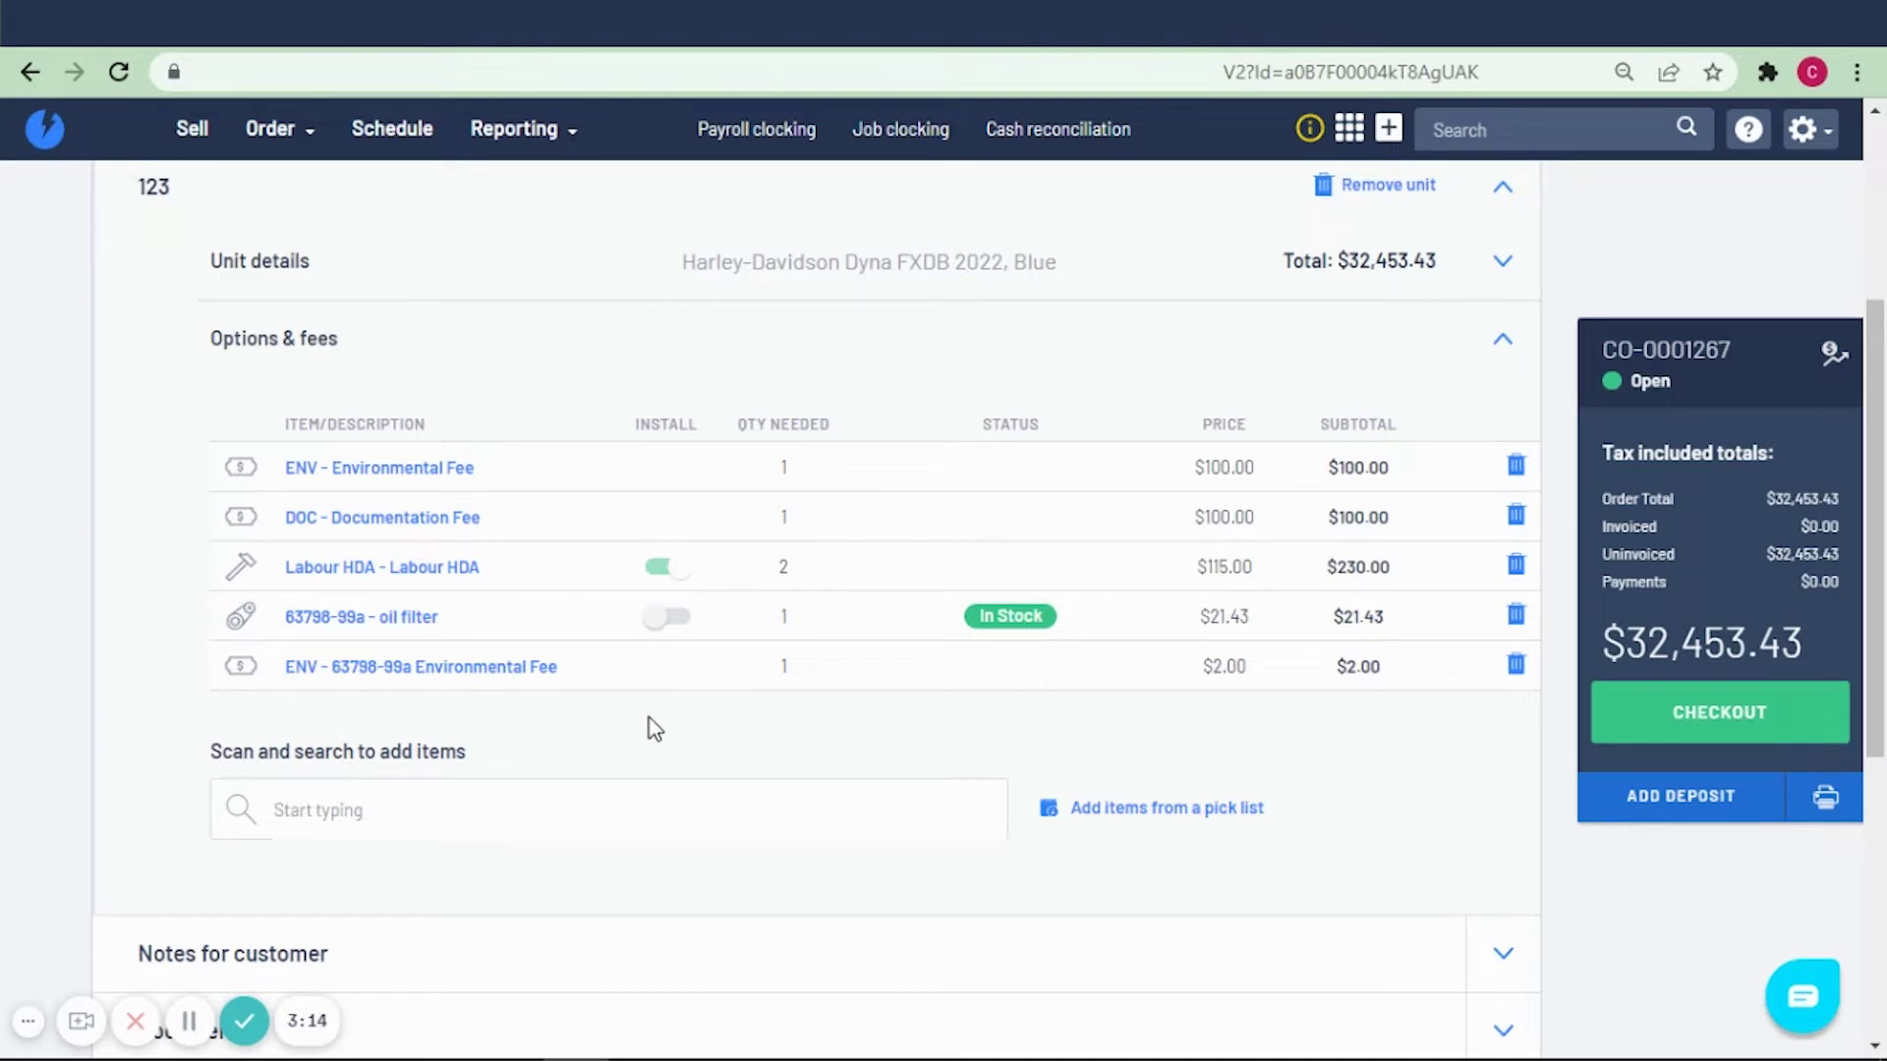
- Delete the oil filter's environmental fee, the general Environmental Fee and the Documentation Fee from the unit's options and fees
left_click(1519, 668)
left_click(1460, 833)
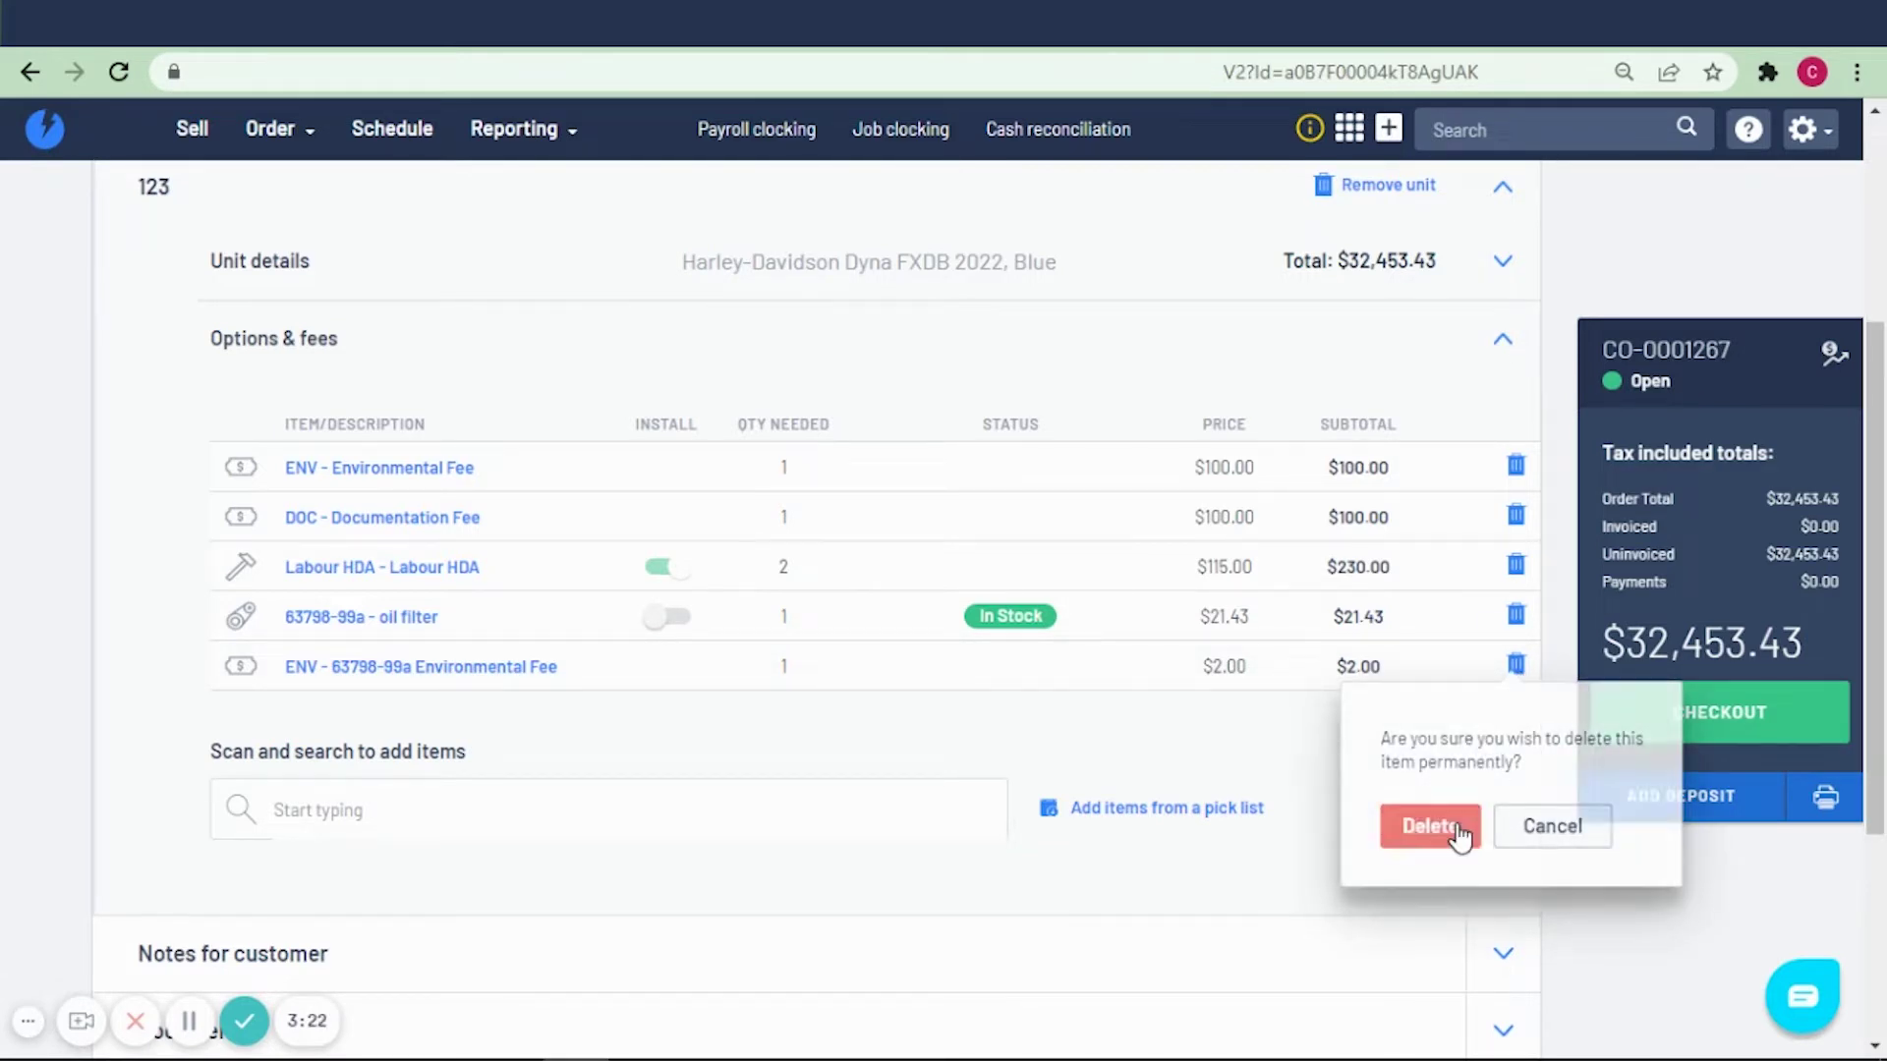
left_click(1515, 470)
left_click(1433, 631)
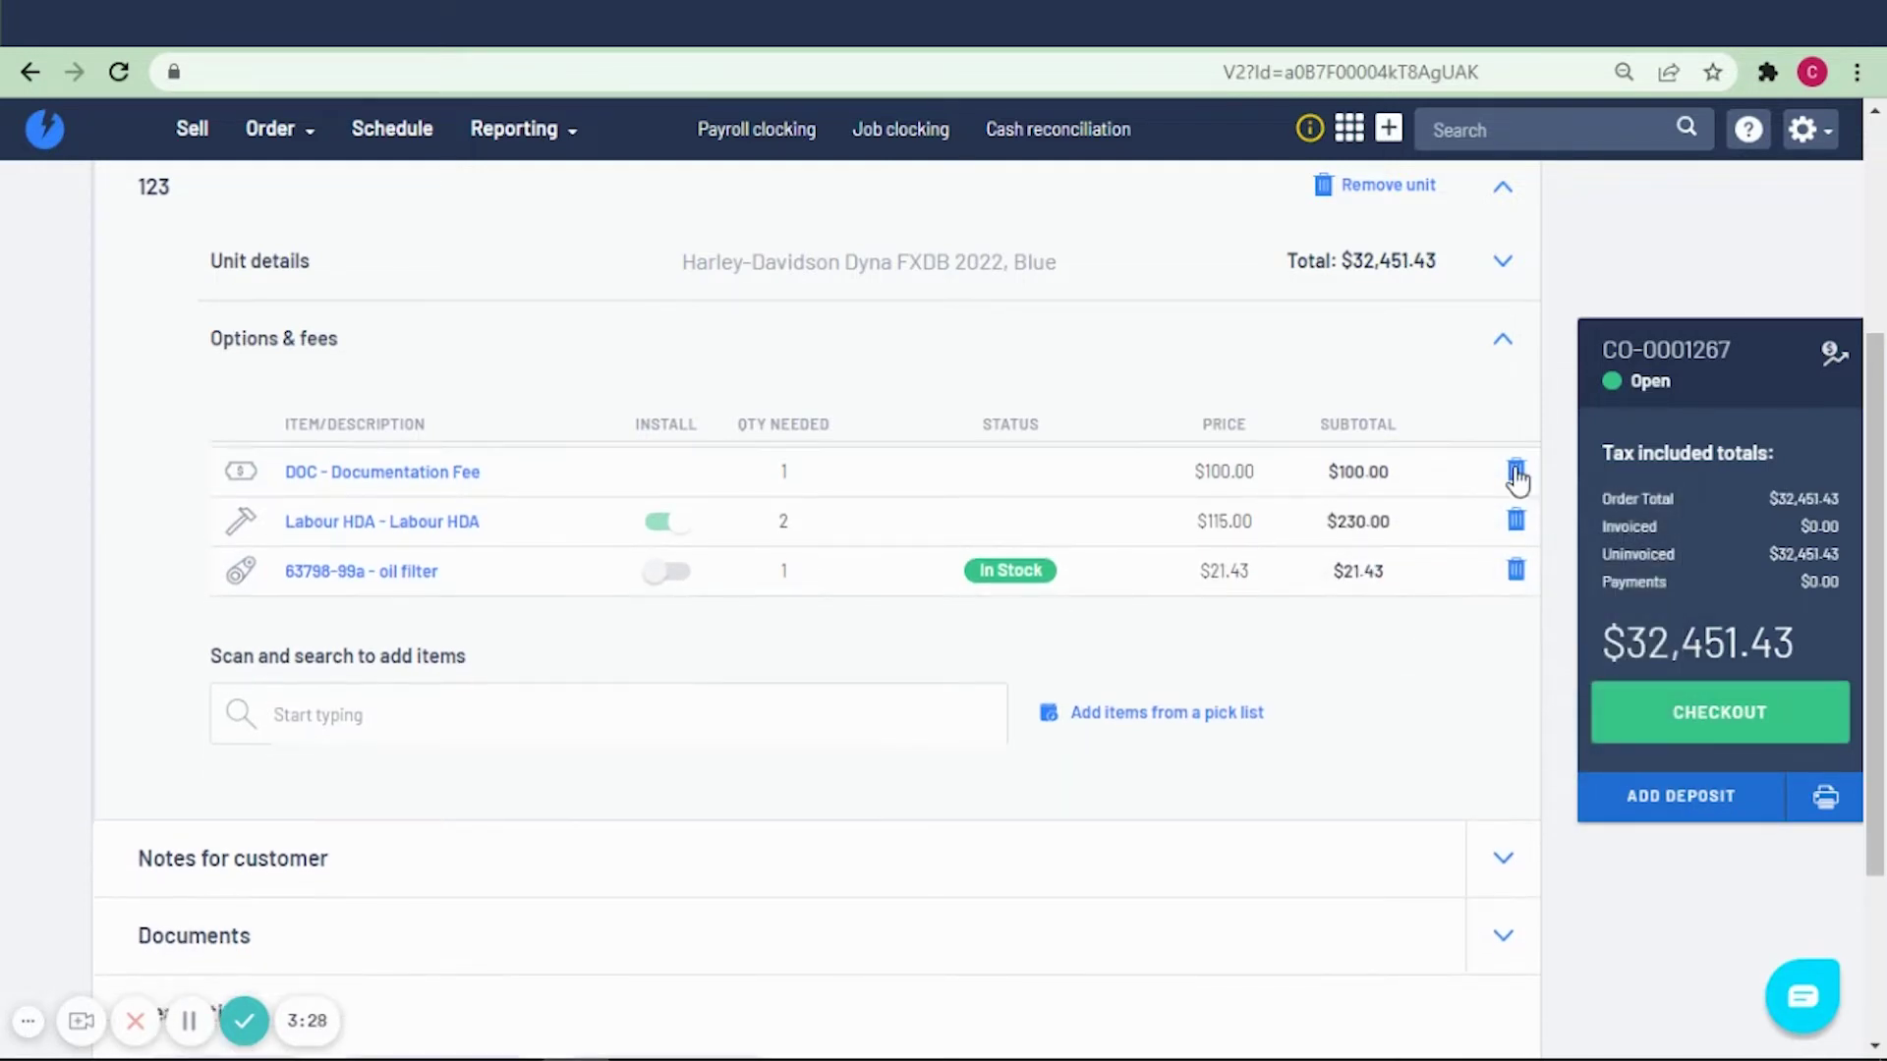
left_click(1516, 470)
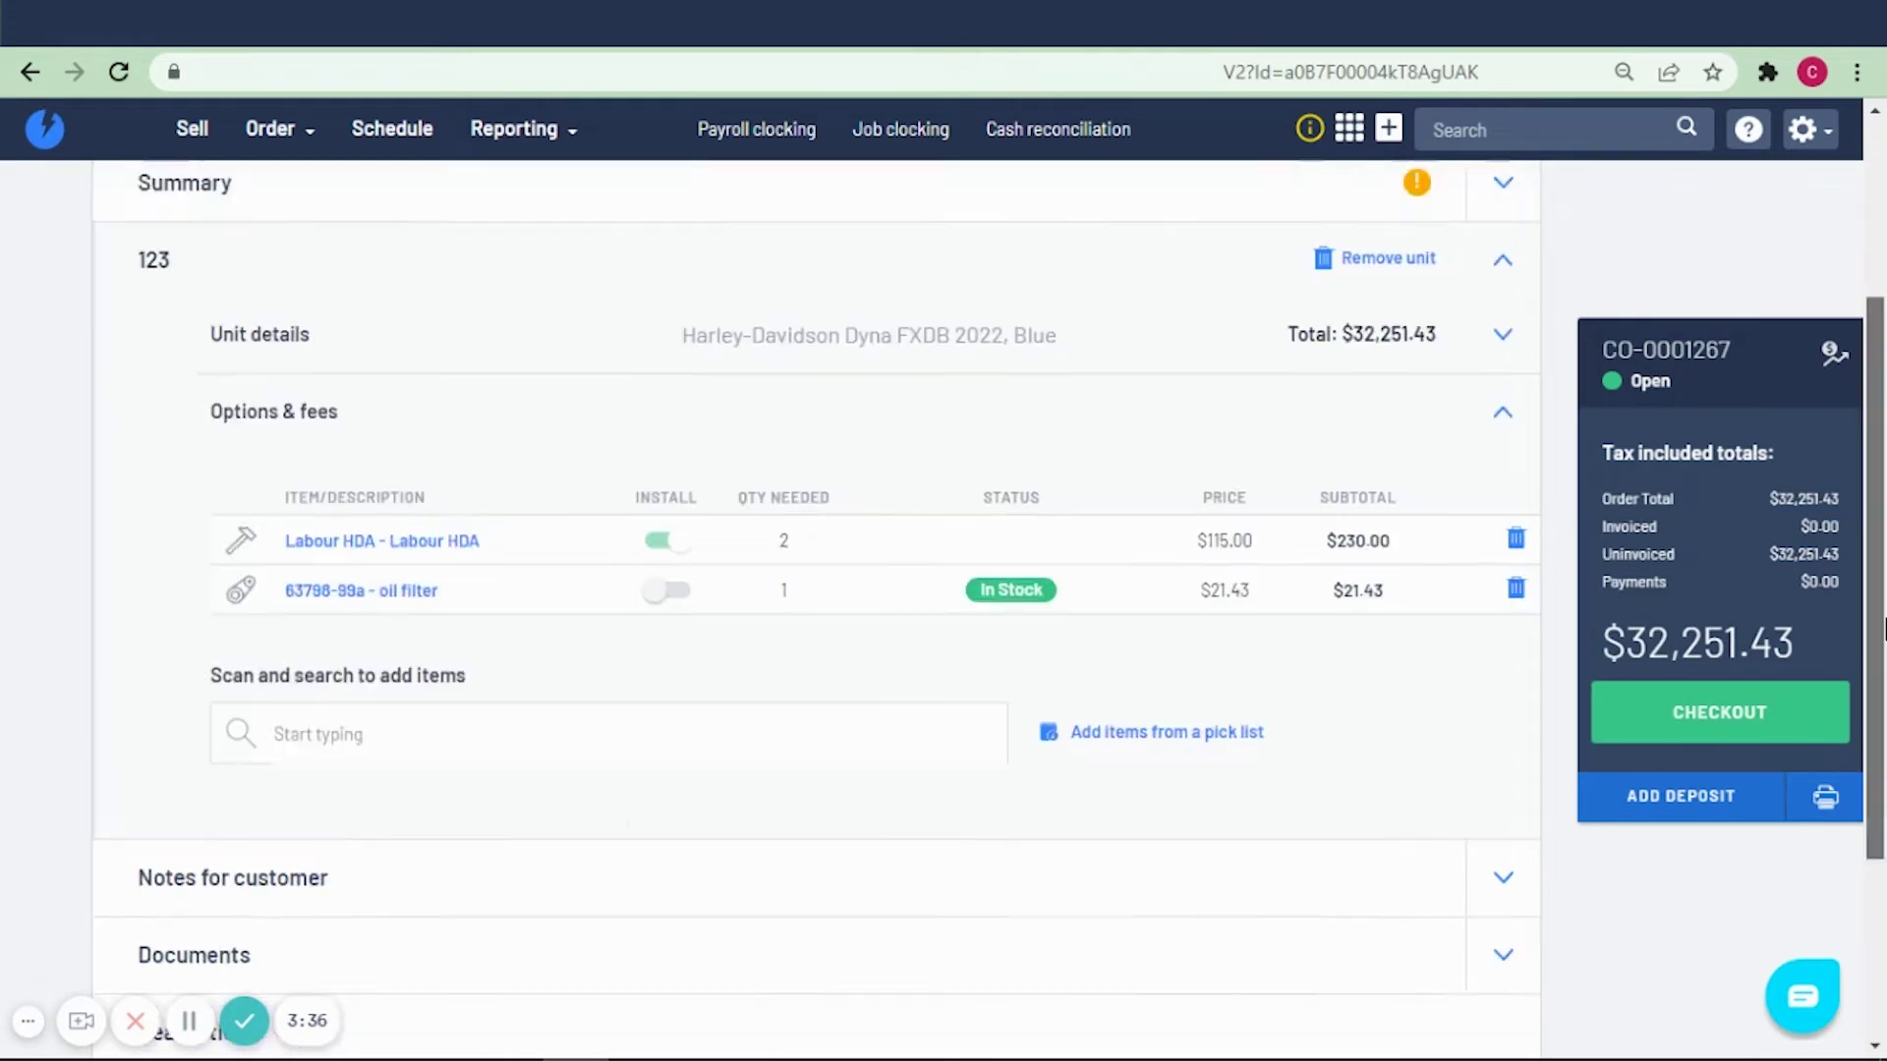
scroll(1317, 590, "up", 4)
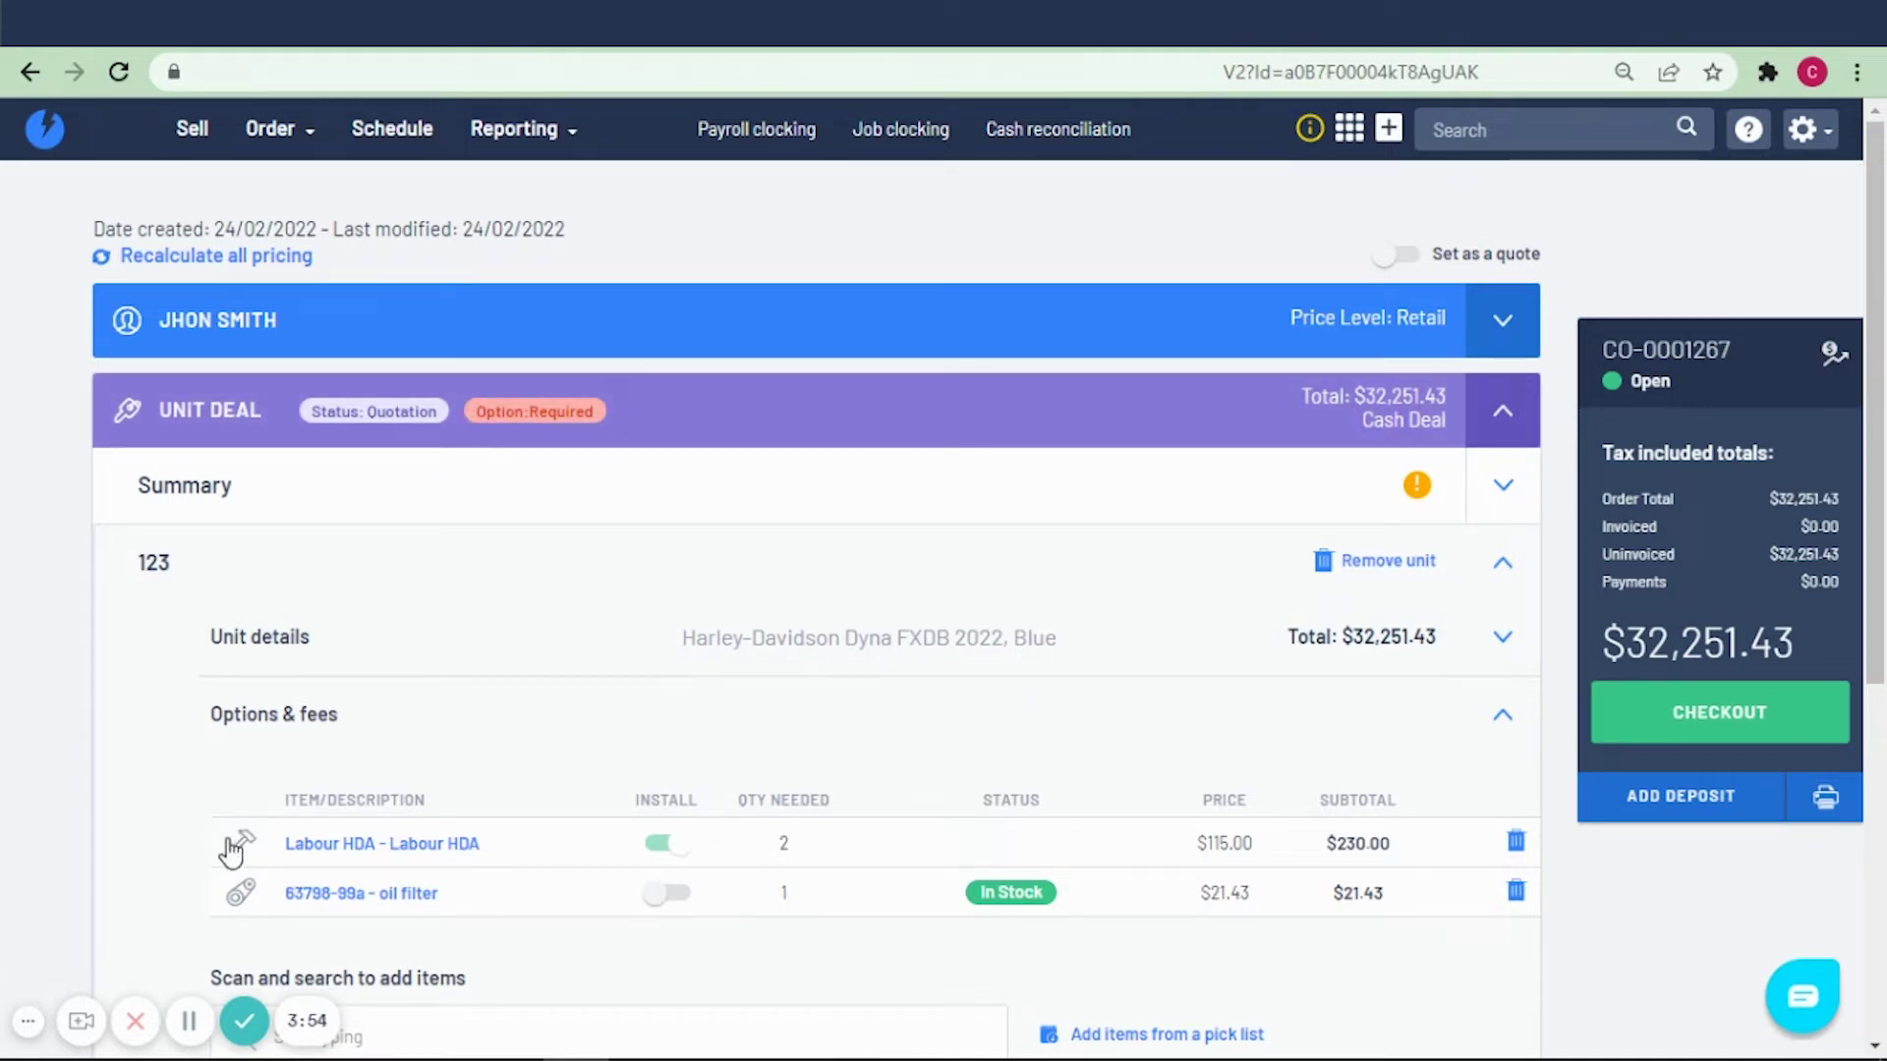
- Change the unit deal's status to In Progress and commit its required parts and labour options to the deal
left_click(375, 413)
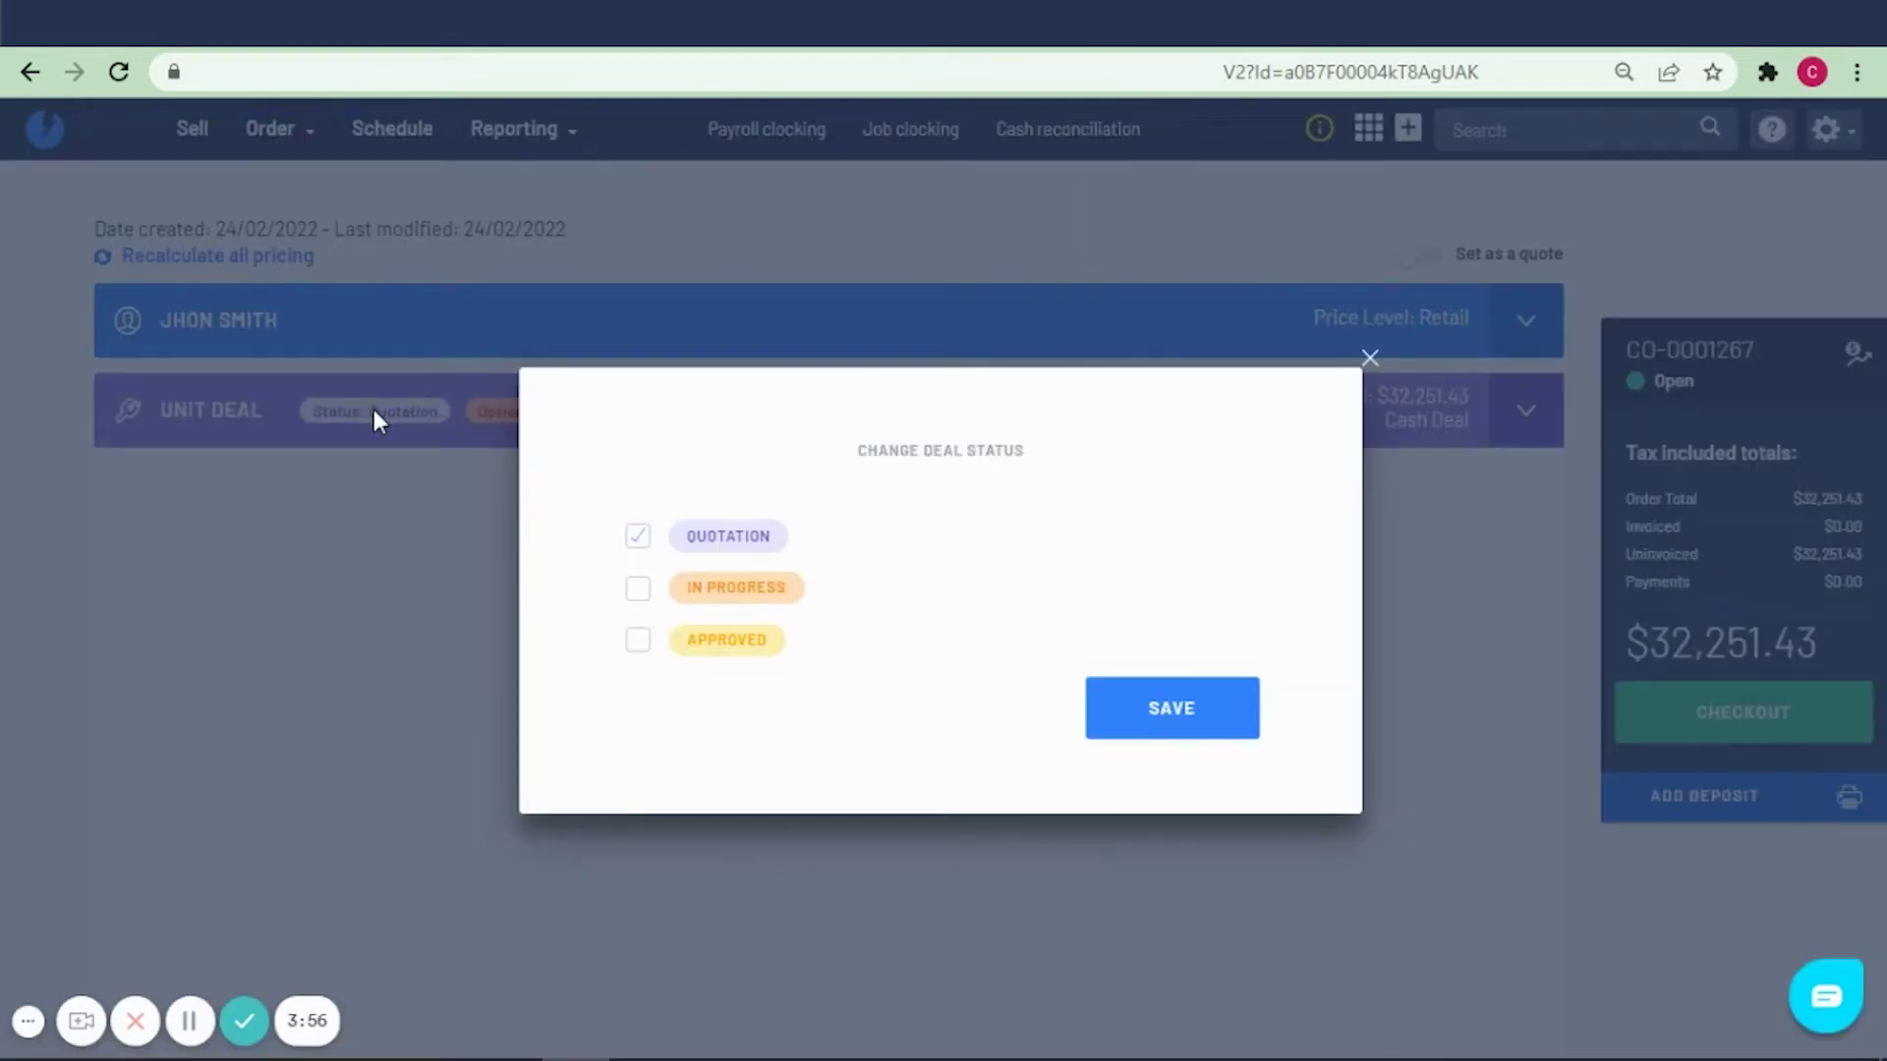
left_click(639, 592)
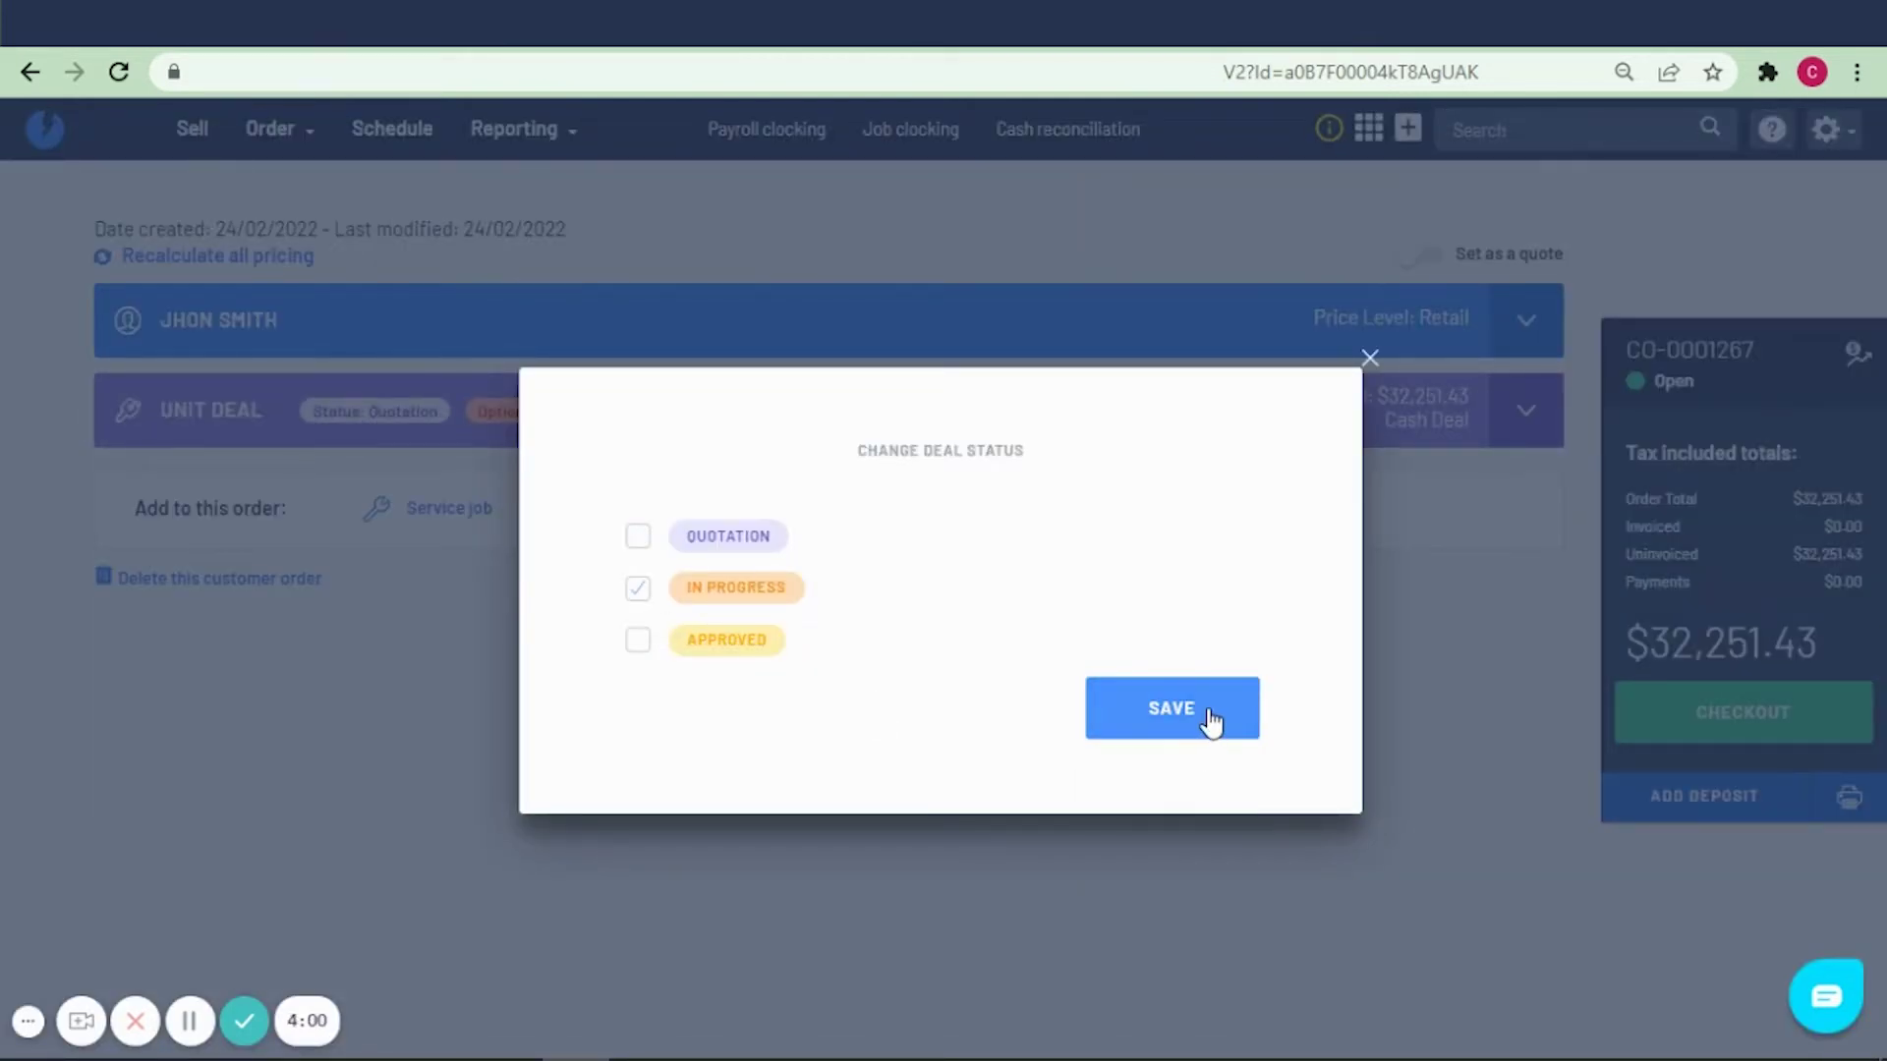
left_click(1209, 720)
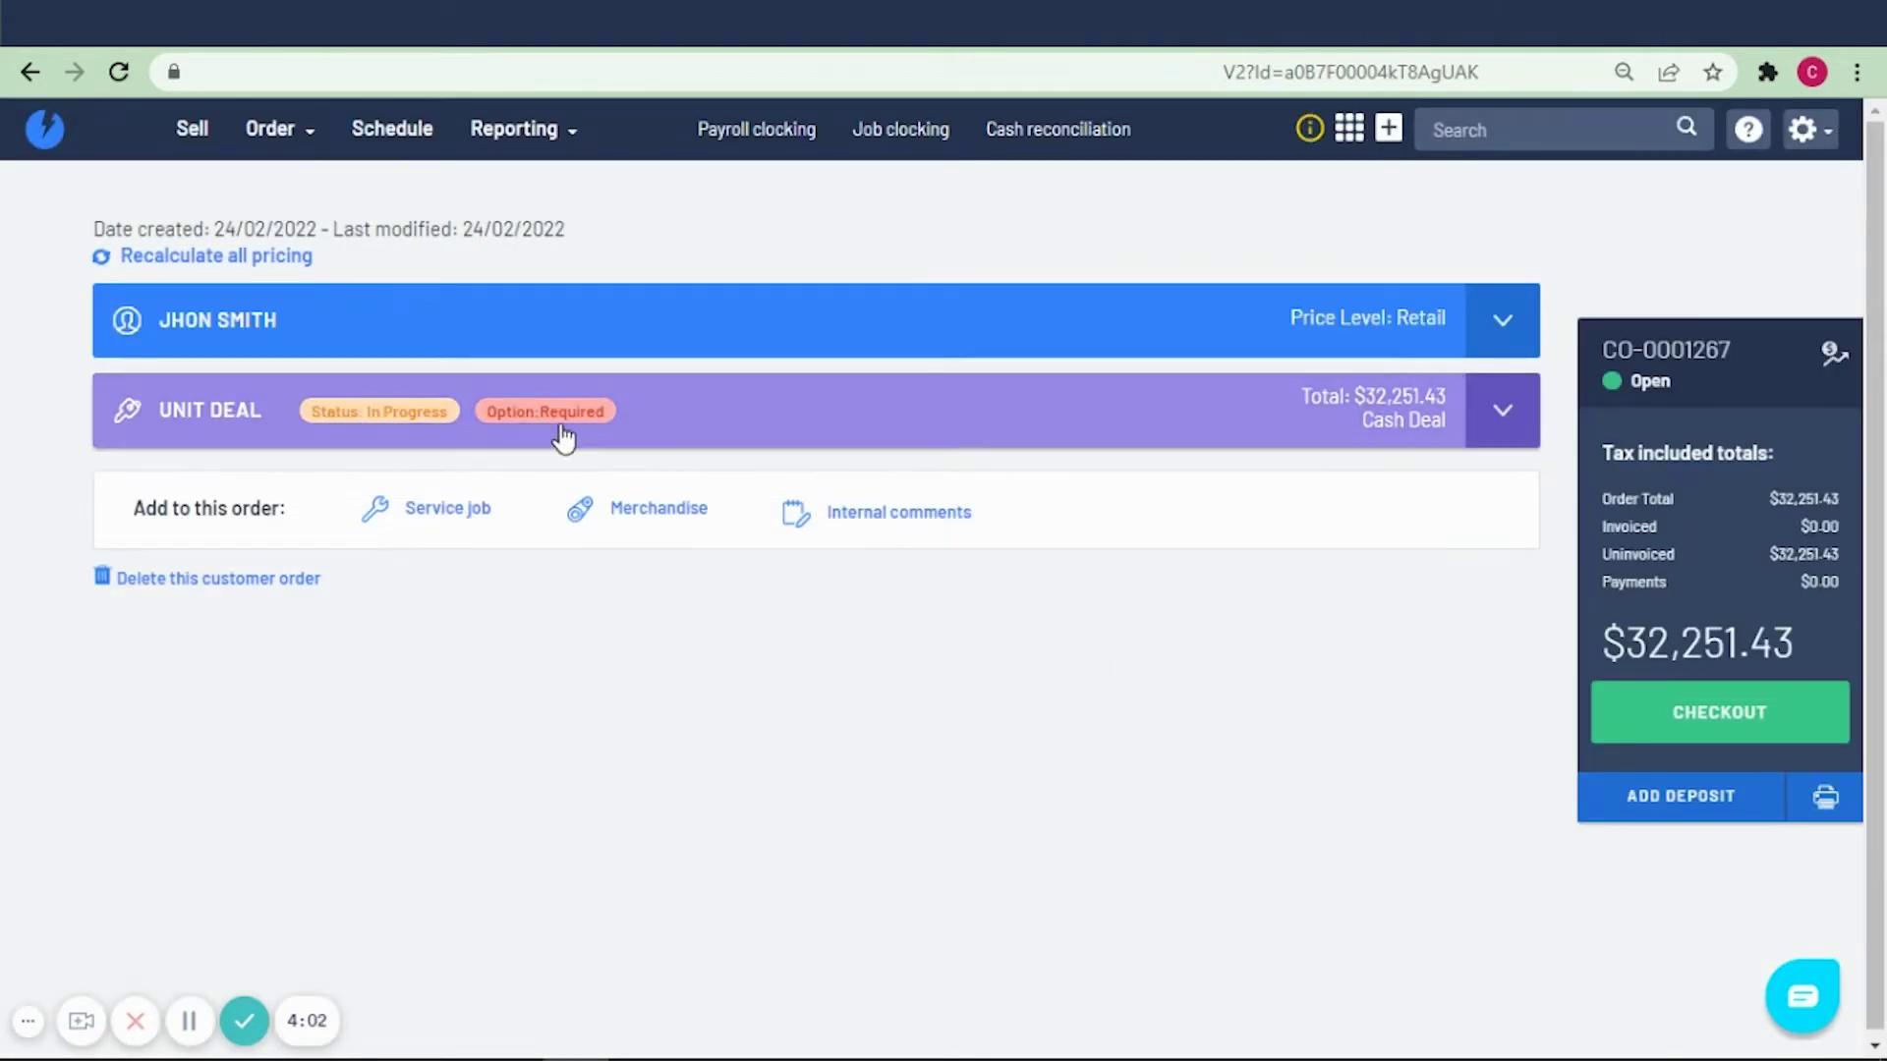
left_click(554, 418)
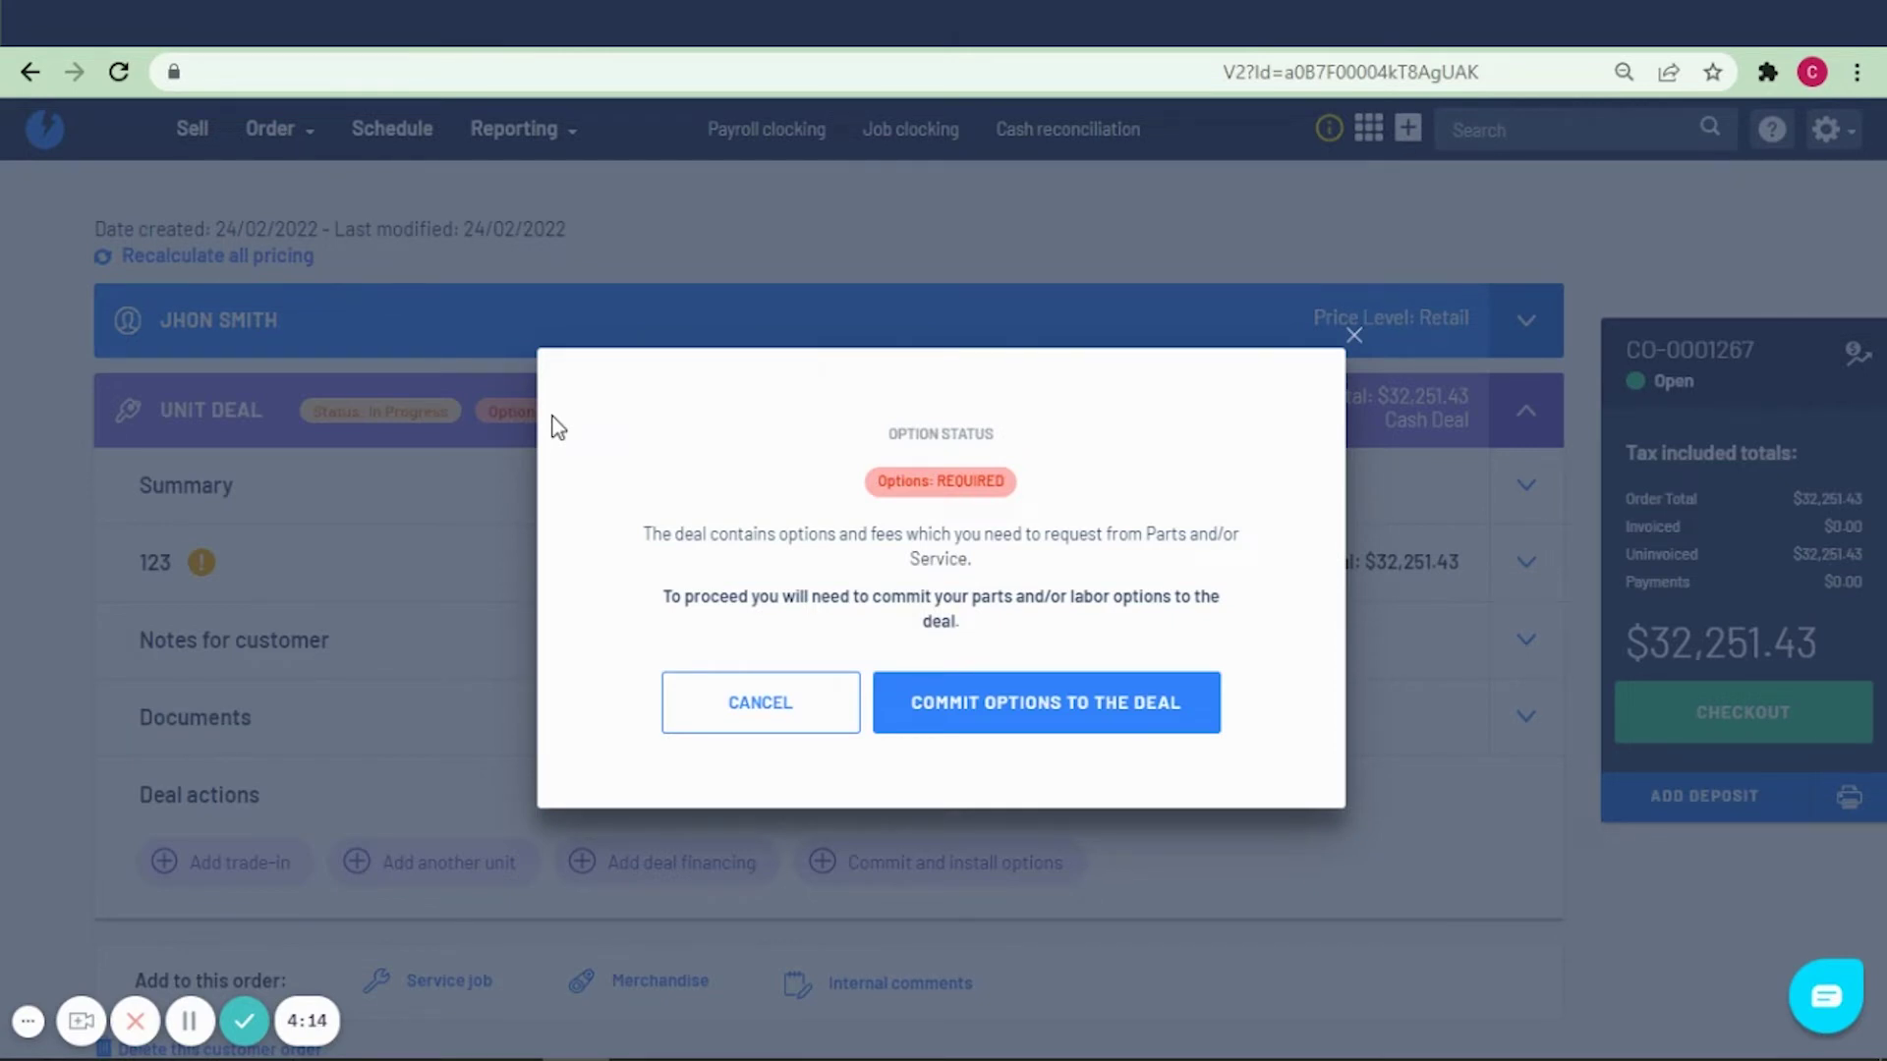
left_click(1064, 727)
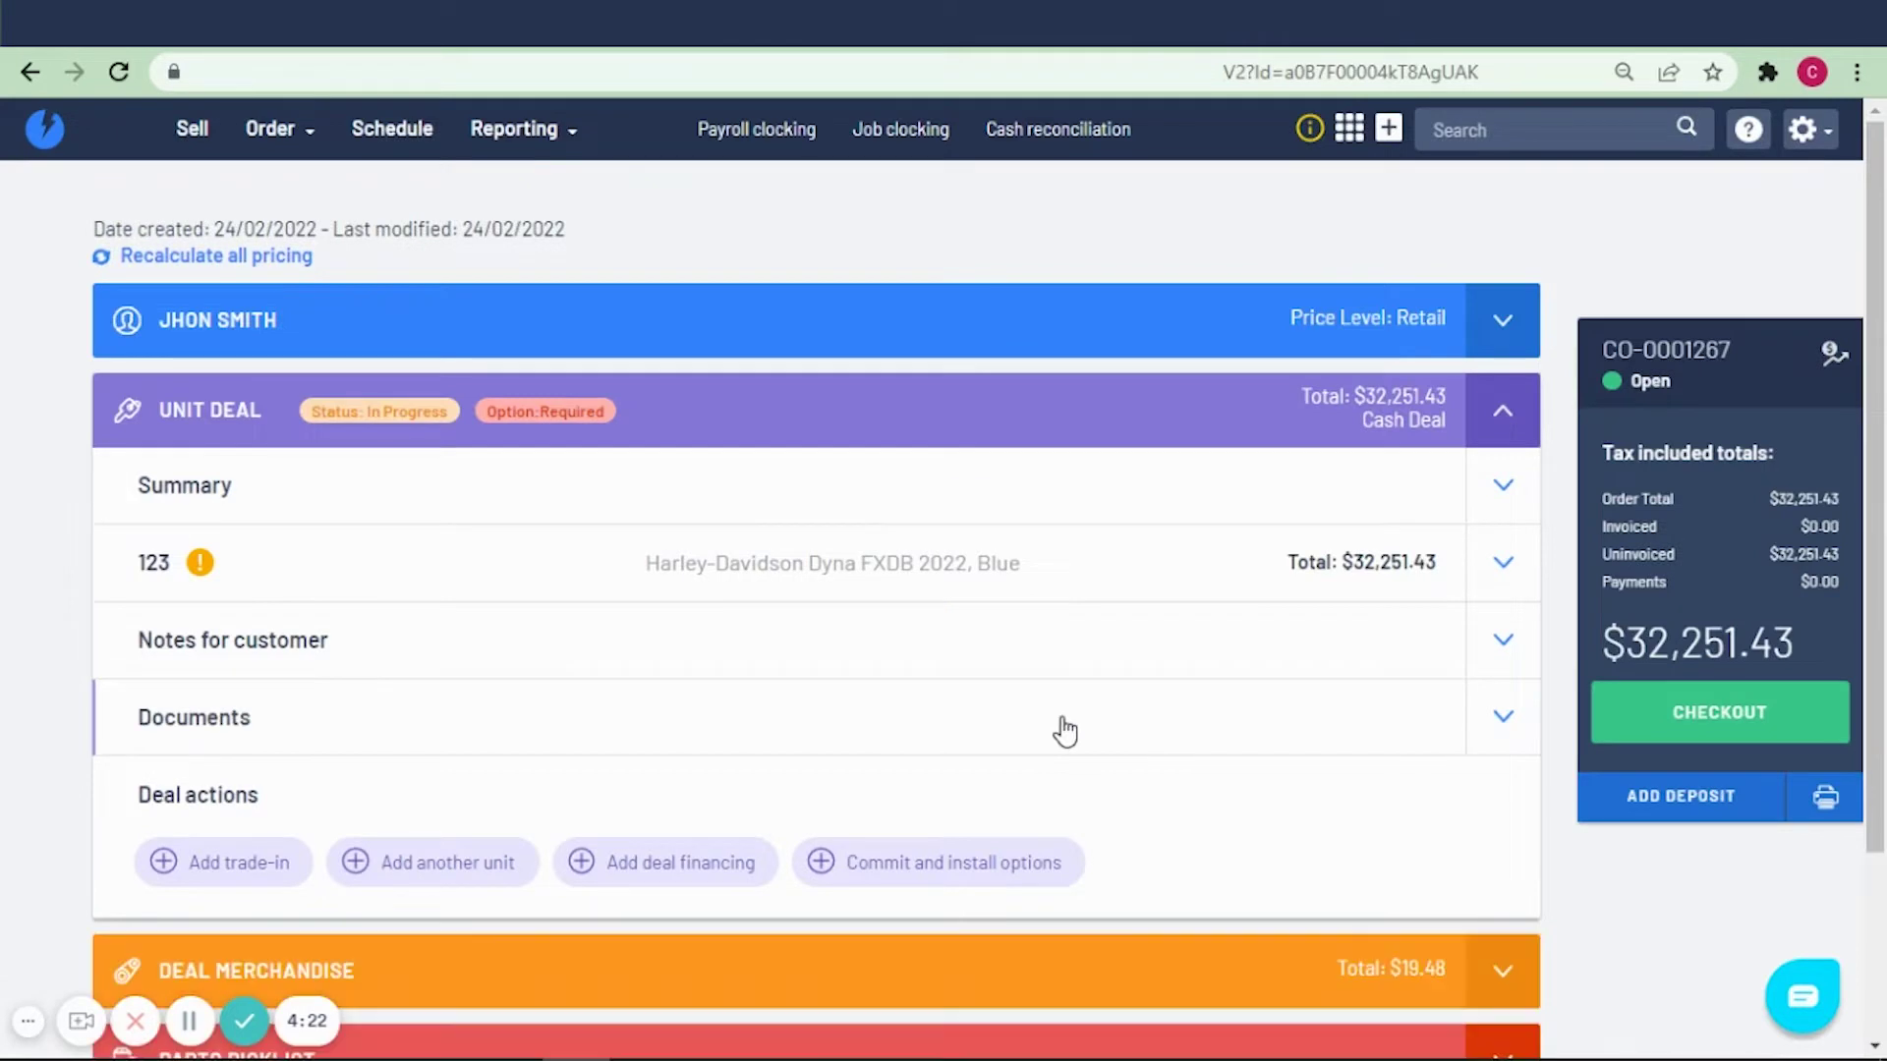
- Examine the deal merchandise items and the technician time section of the Install deal options service job
scroll(1884, 586, "down", 3)
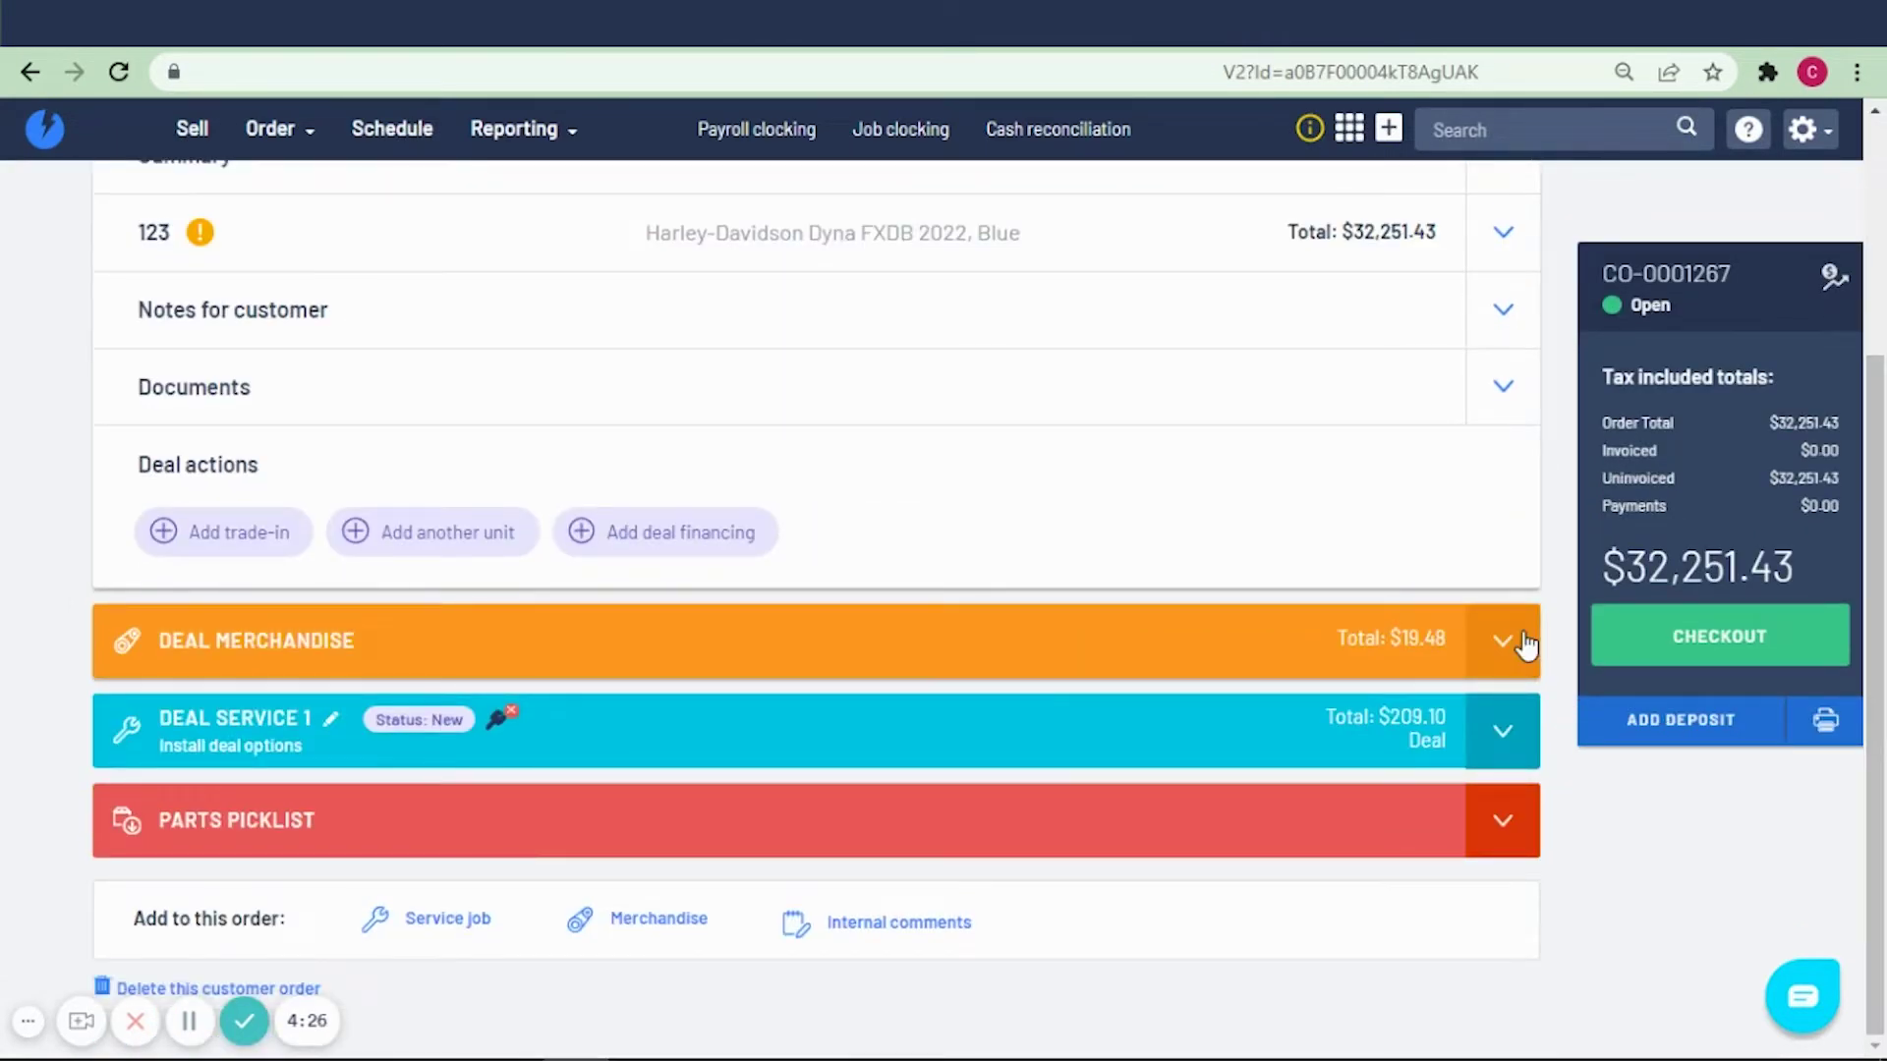
left_click(1510, 641)
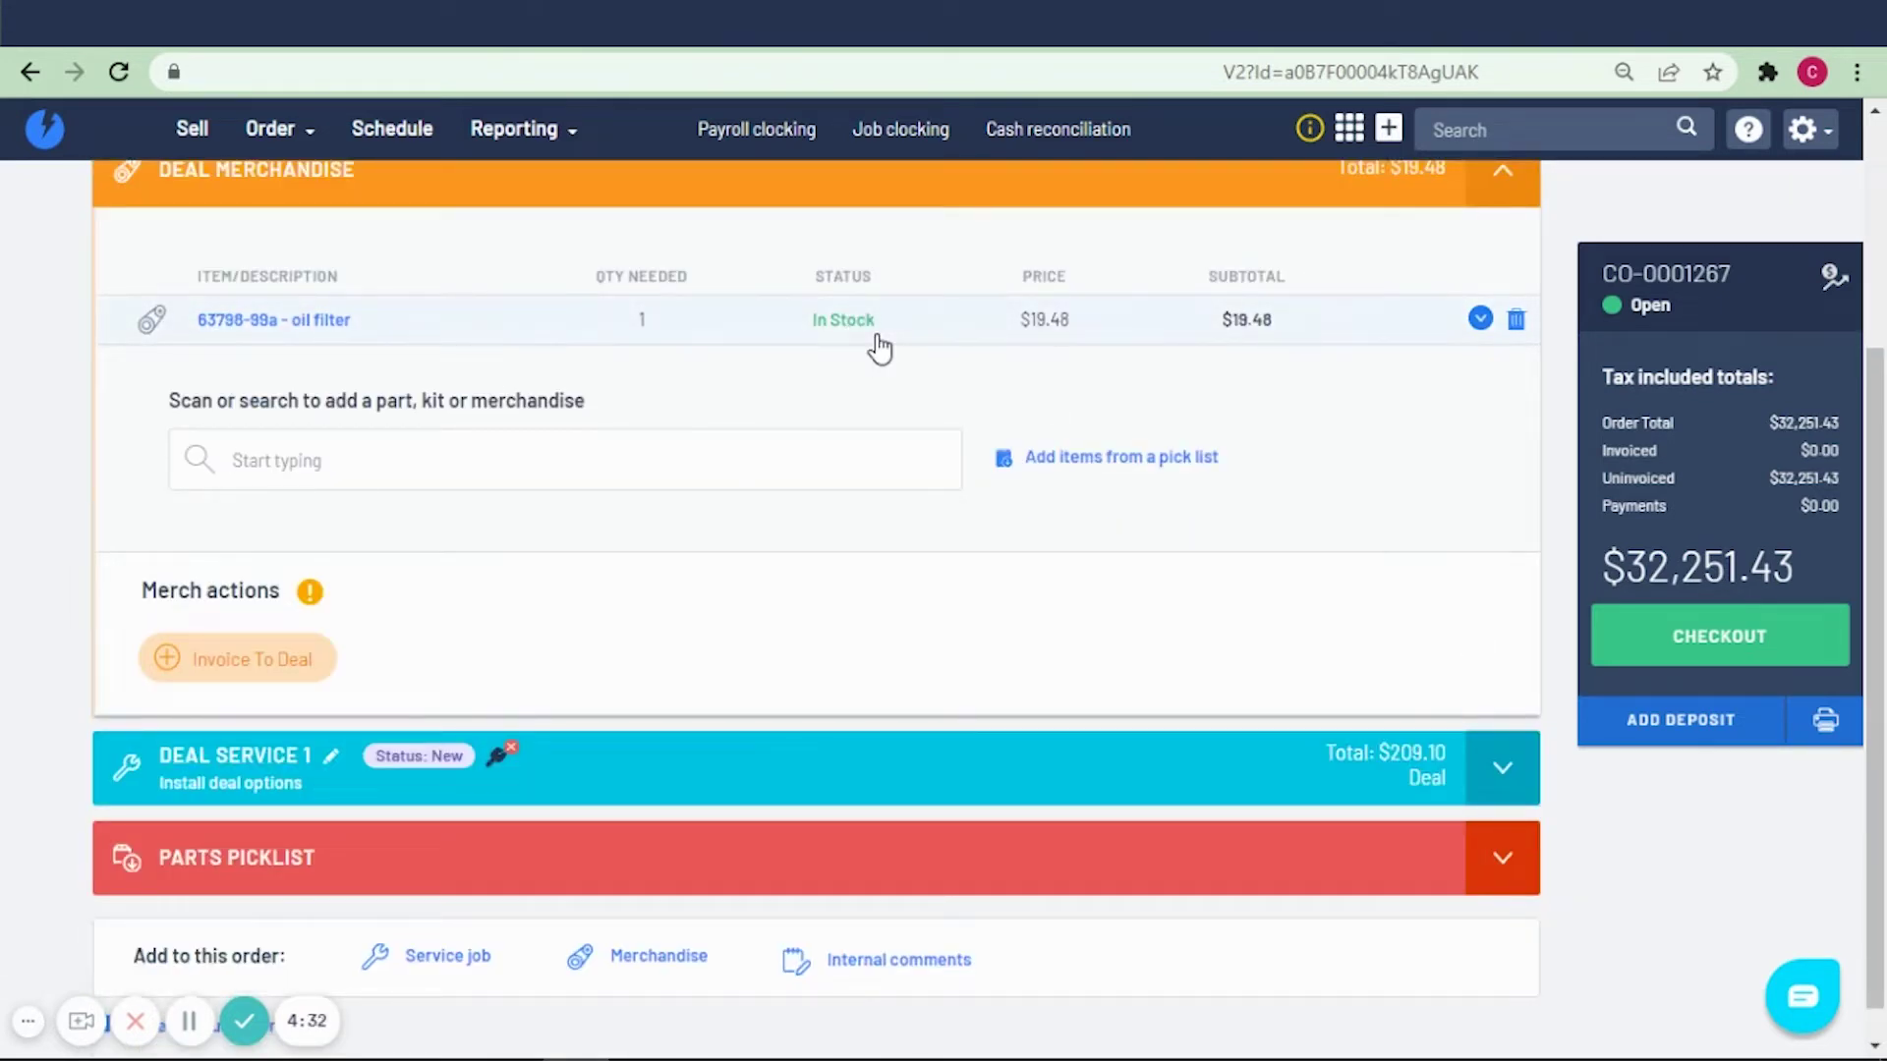
left_click(1526, 189)
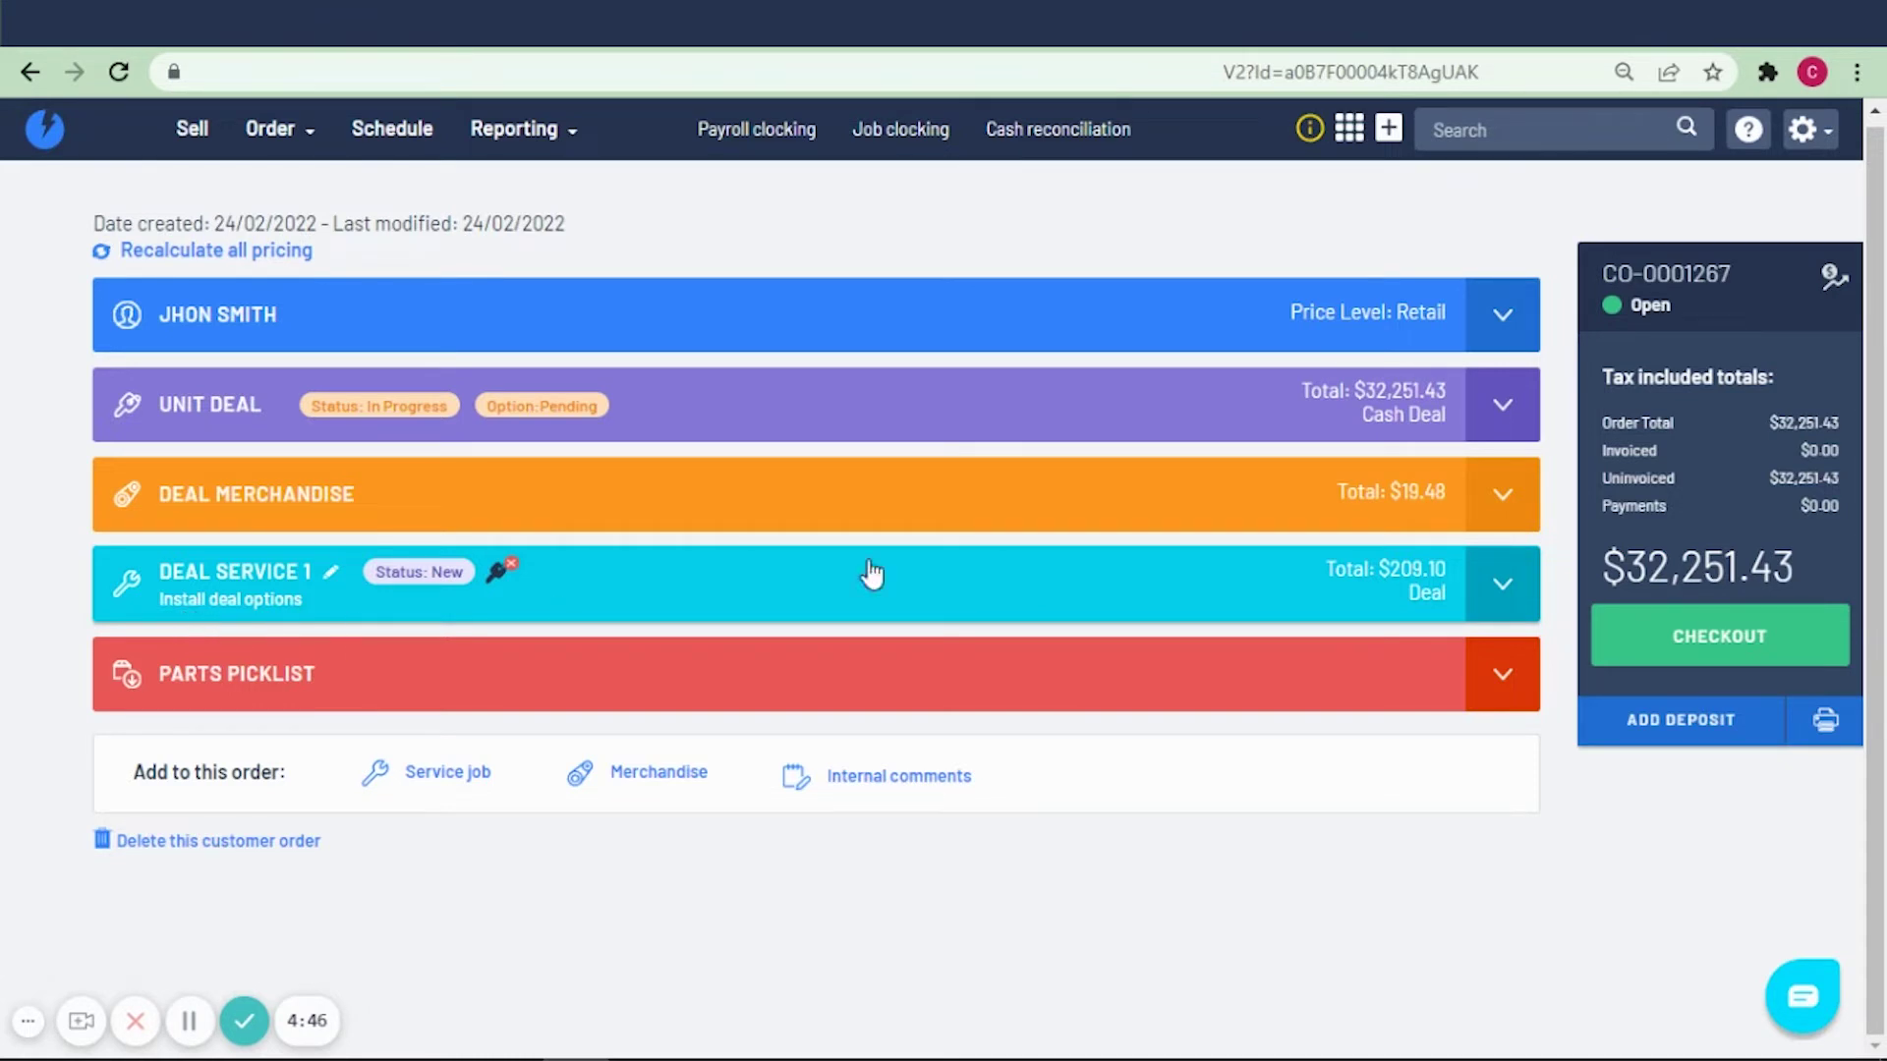
left_click(1505, 584)
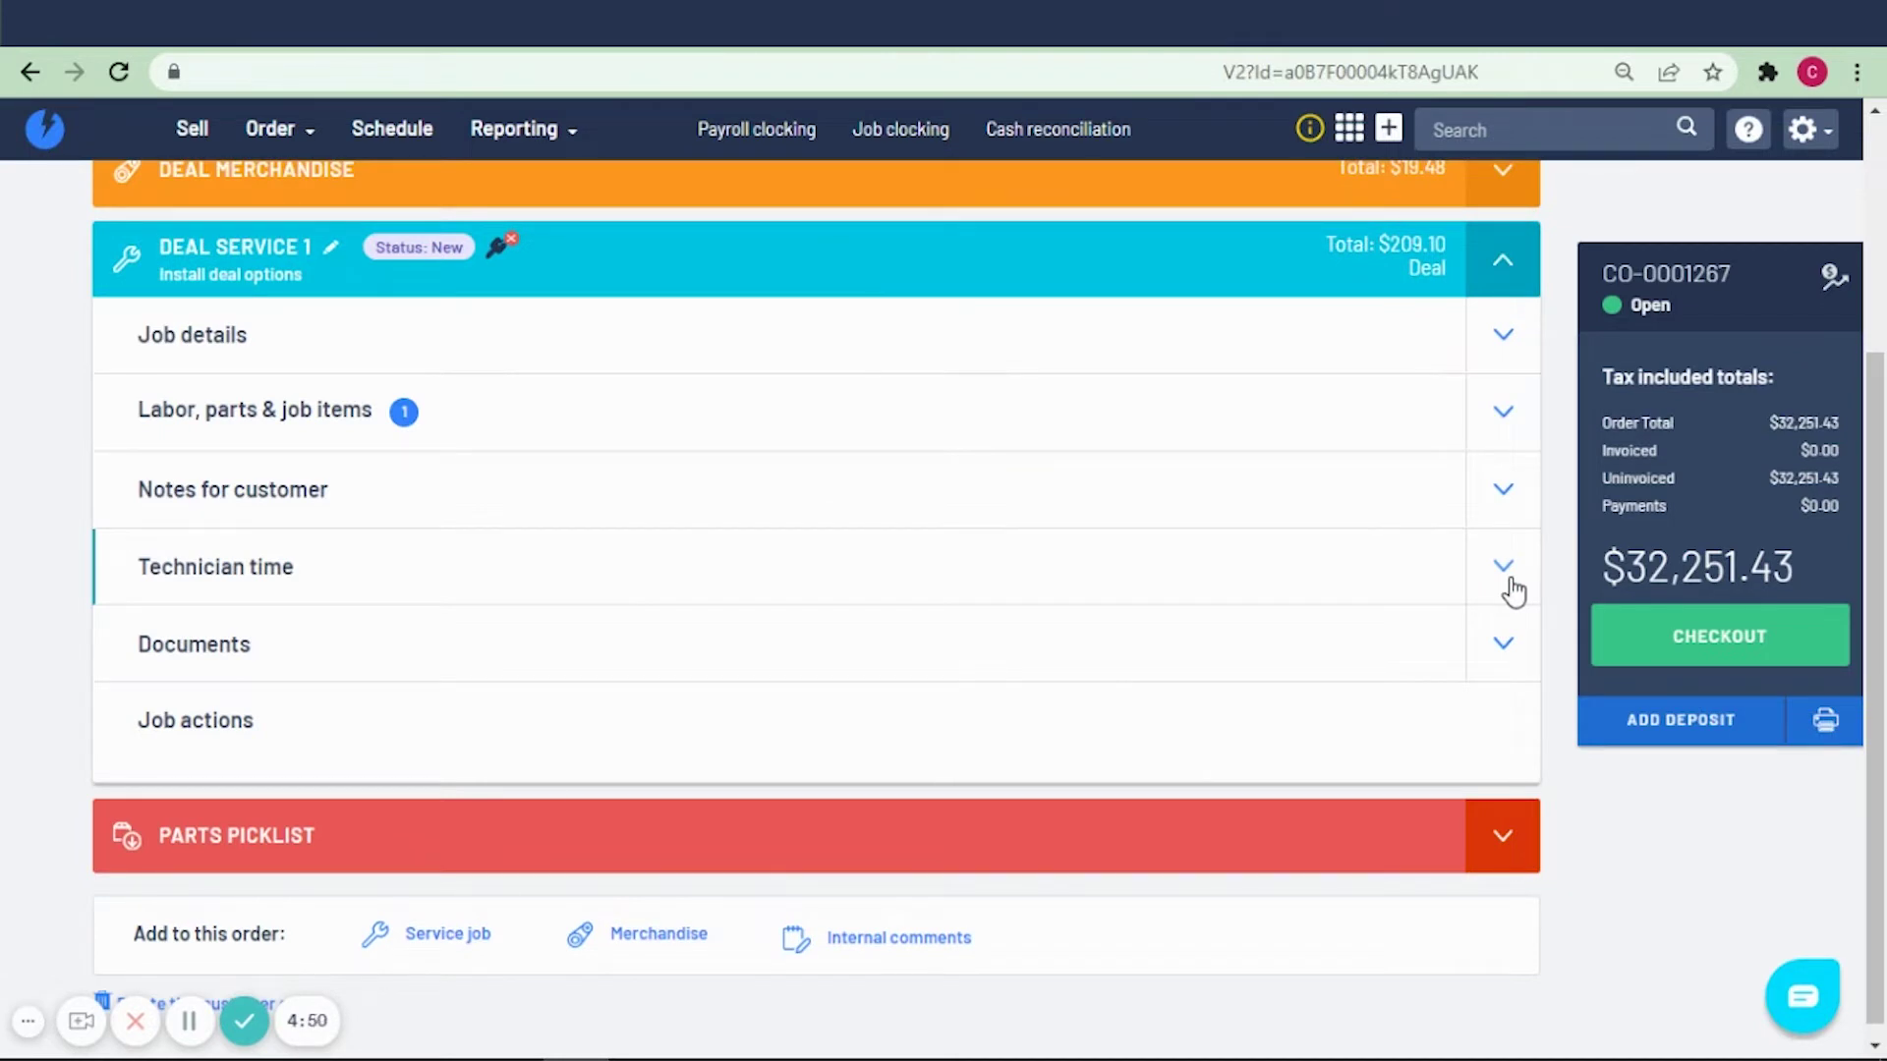
left_click(1505, 570)
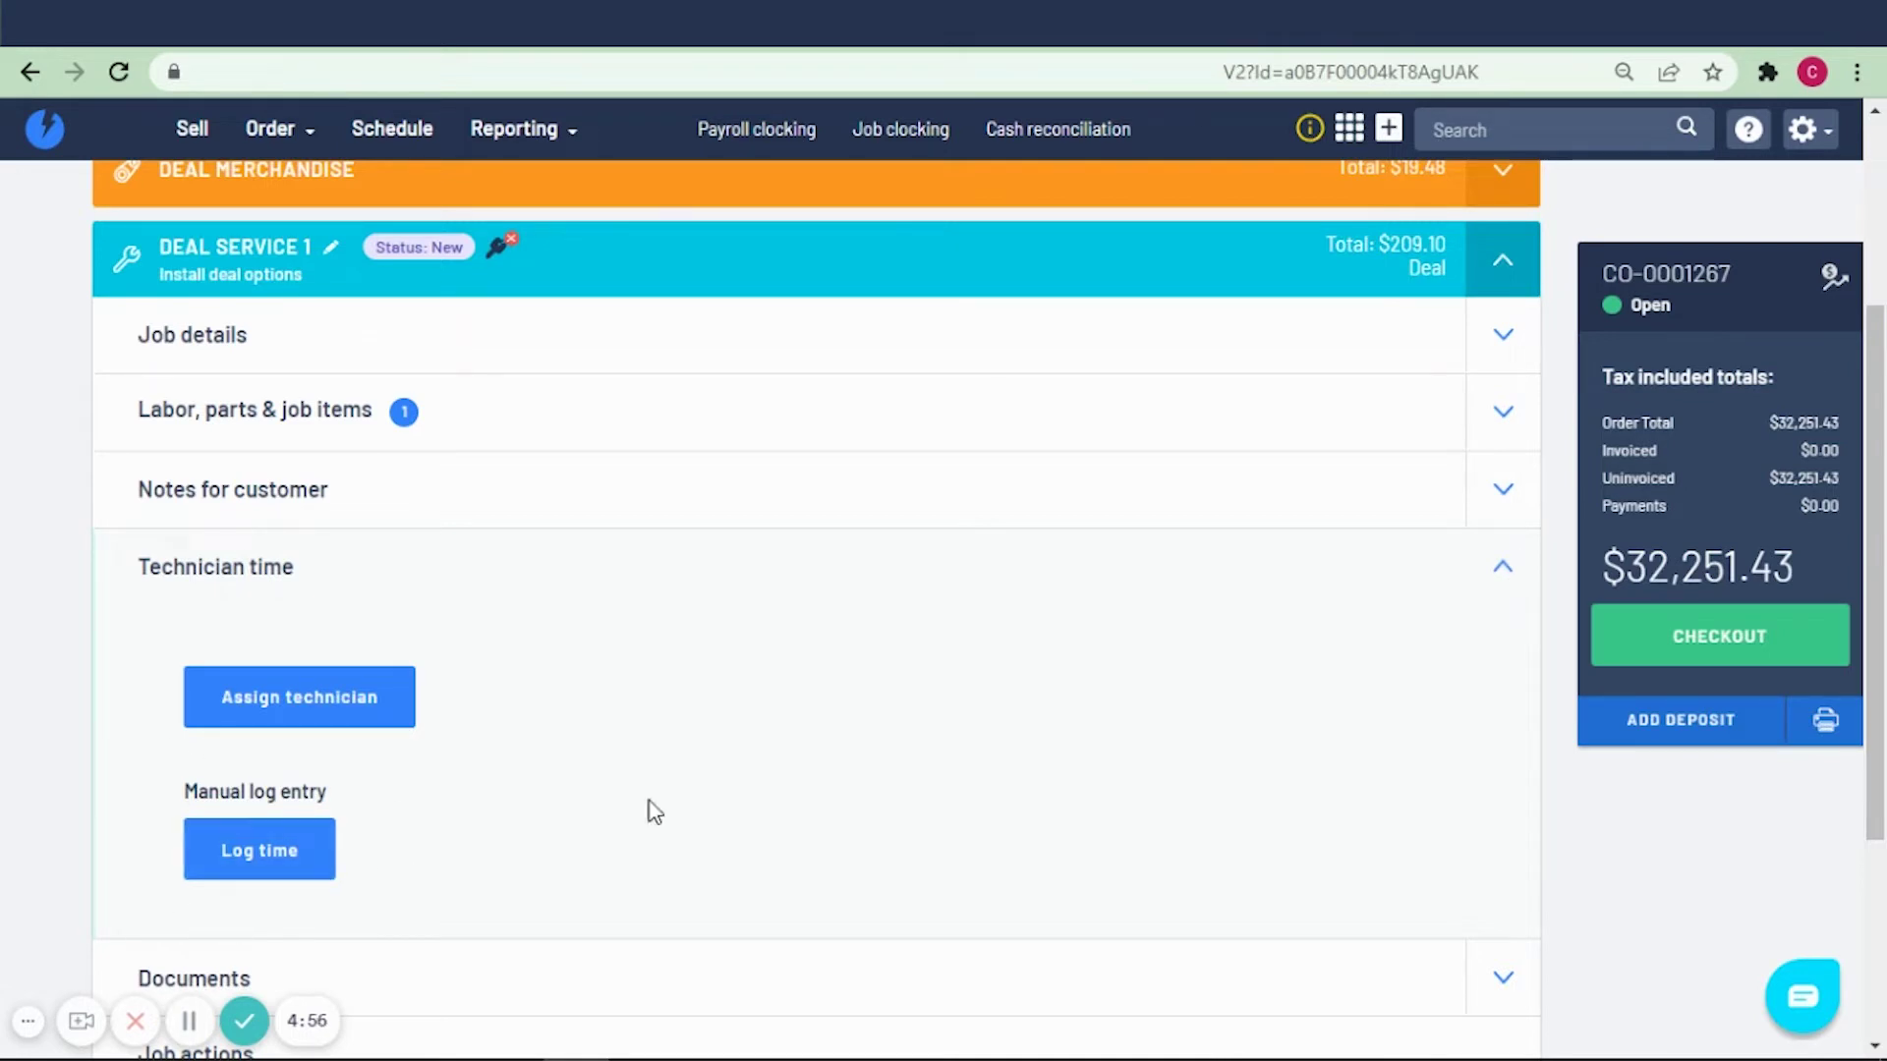
left_click(1503, 568)
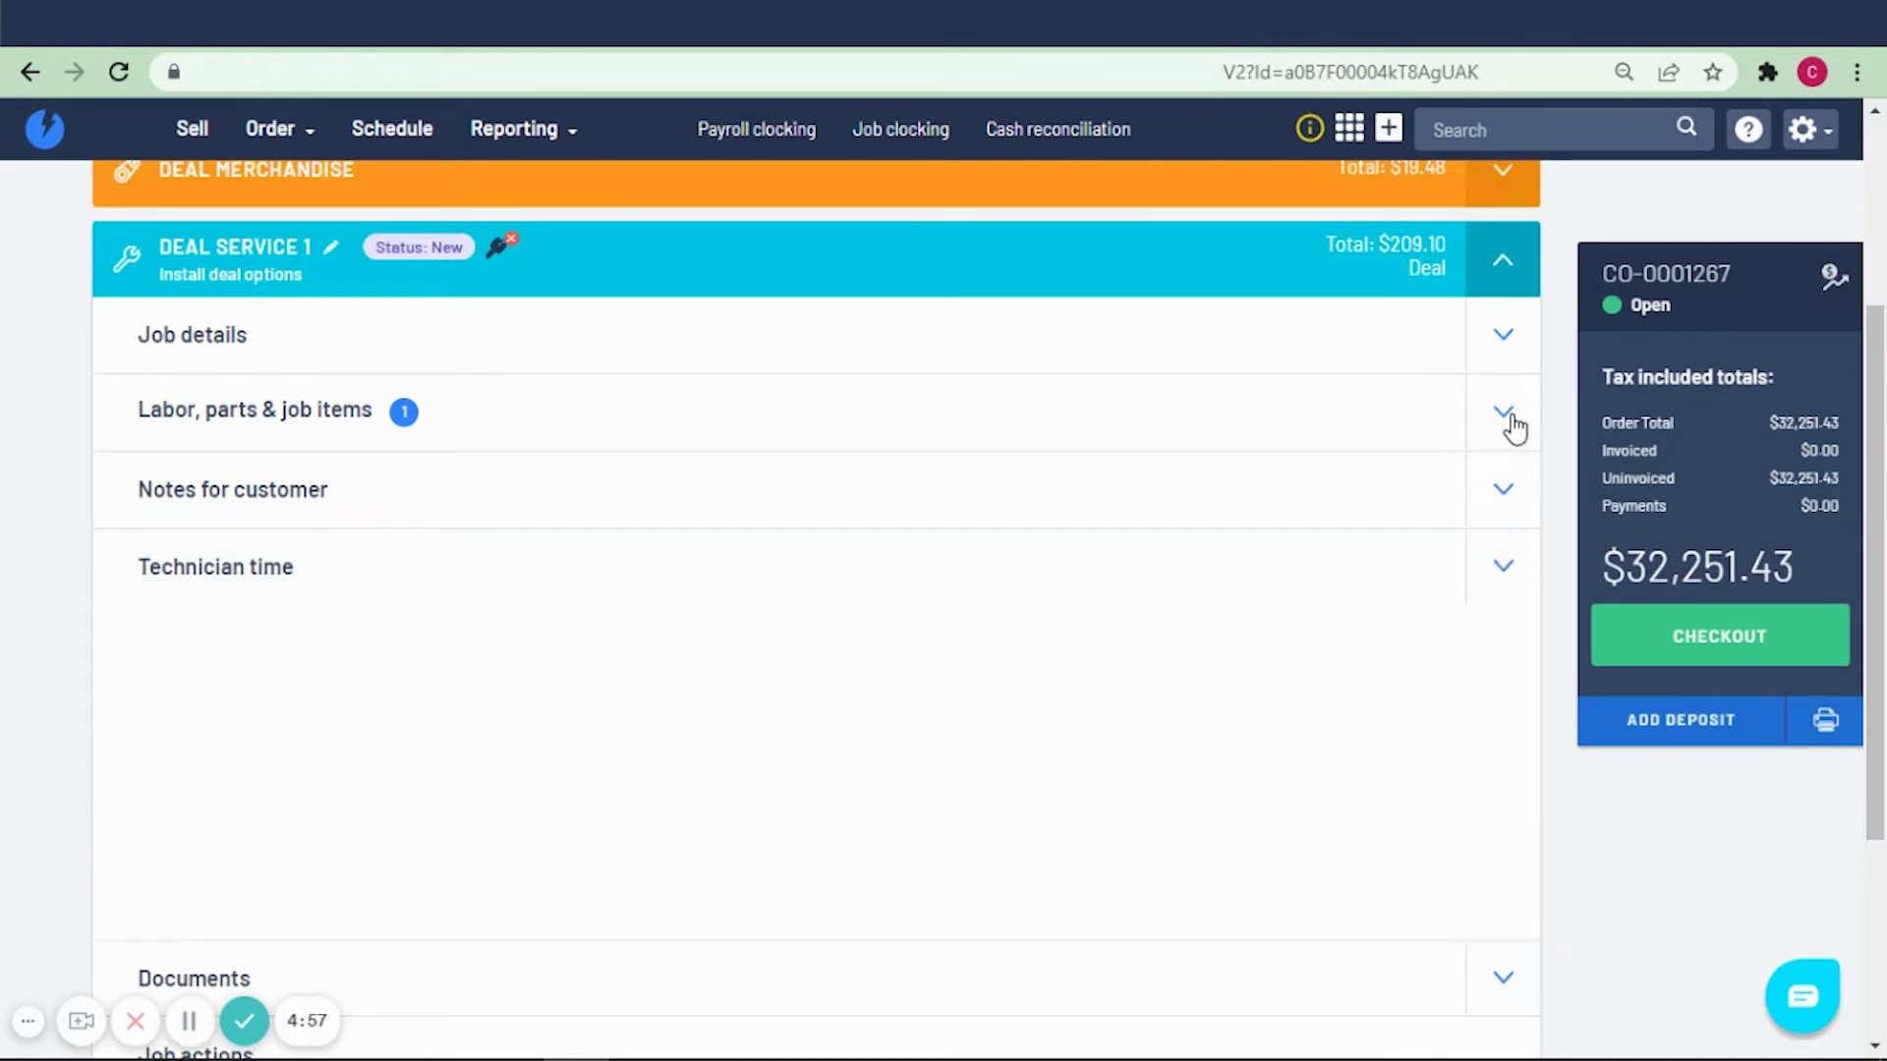
- Add the Harley-Davidson part 99816-2050/CNLT oil 20W50 litre bottle to the service job's labor, parts and job items with quantity 1
left_click(1505, 413)
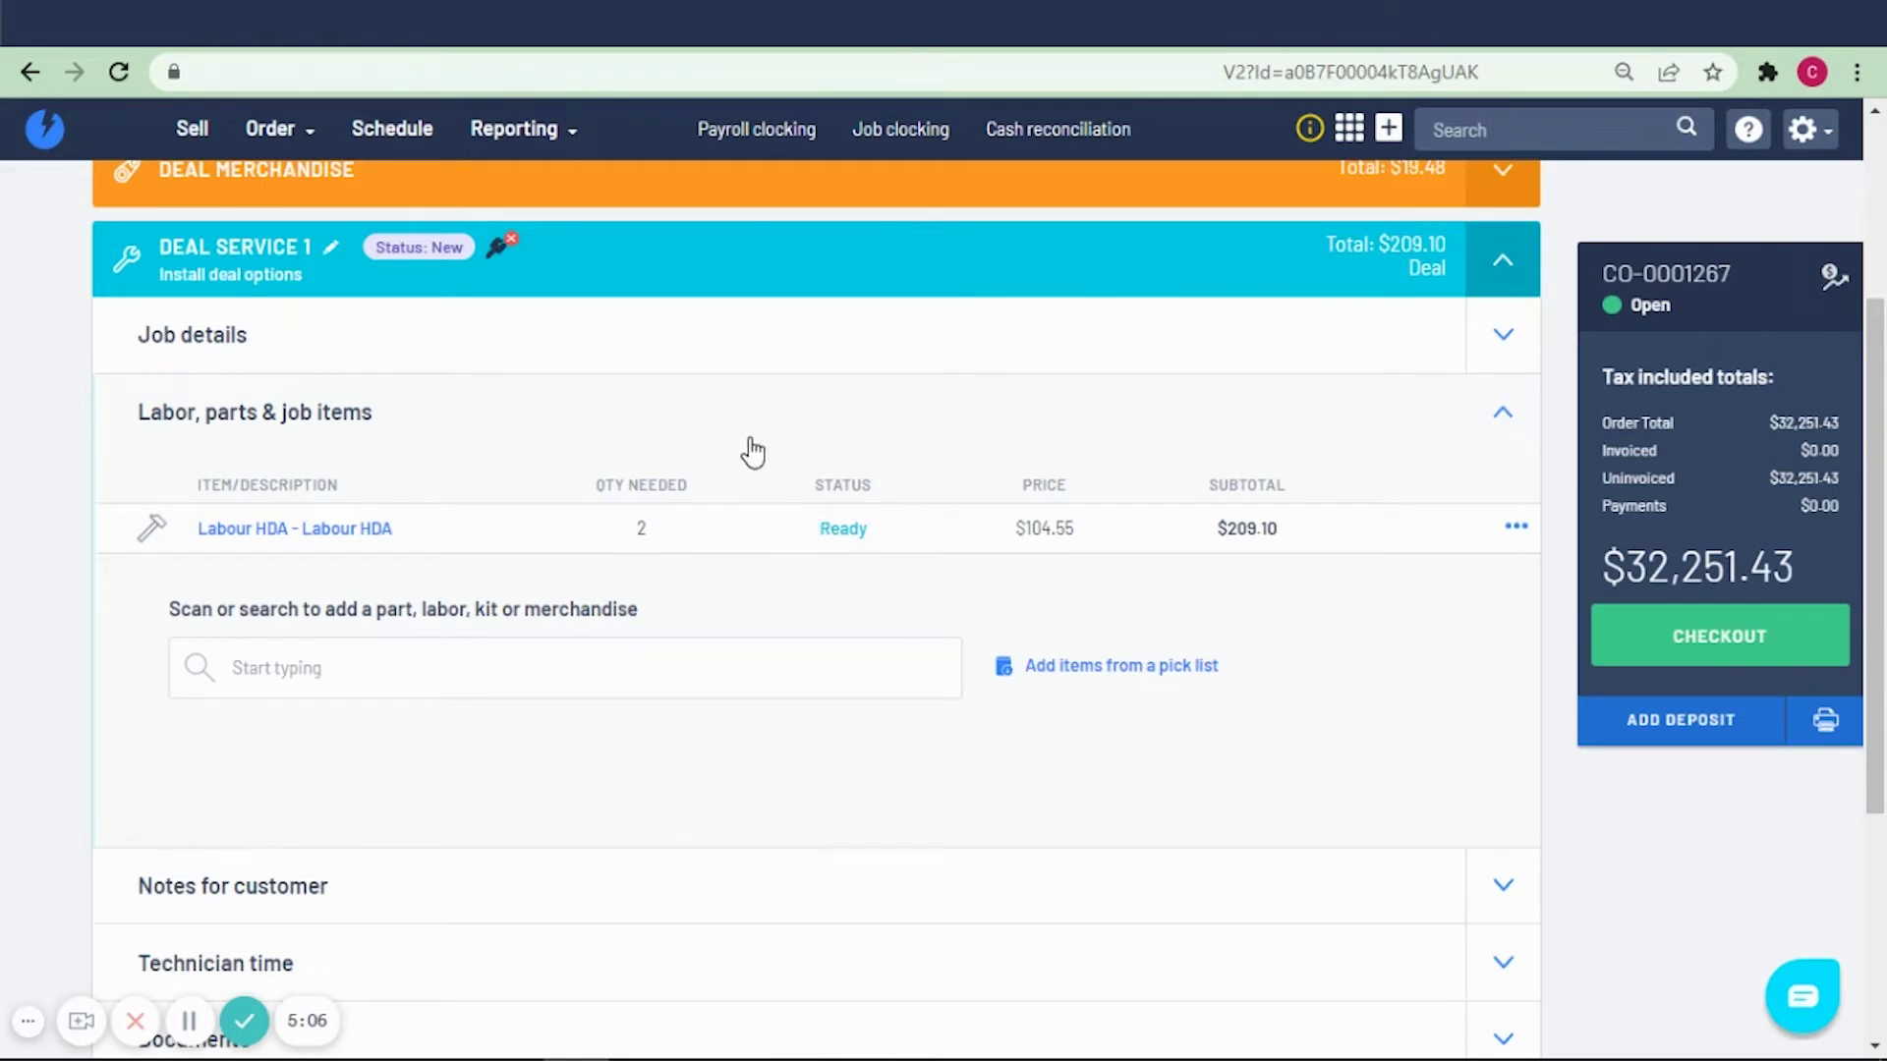
scroll(634, 839, "up", 3)
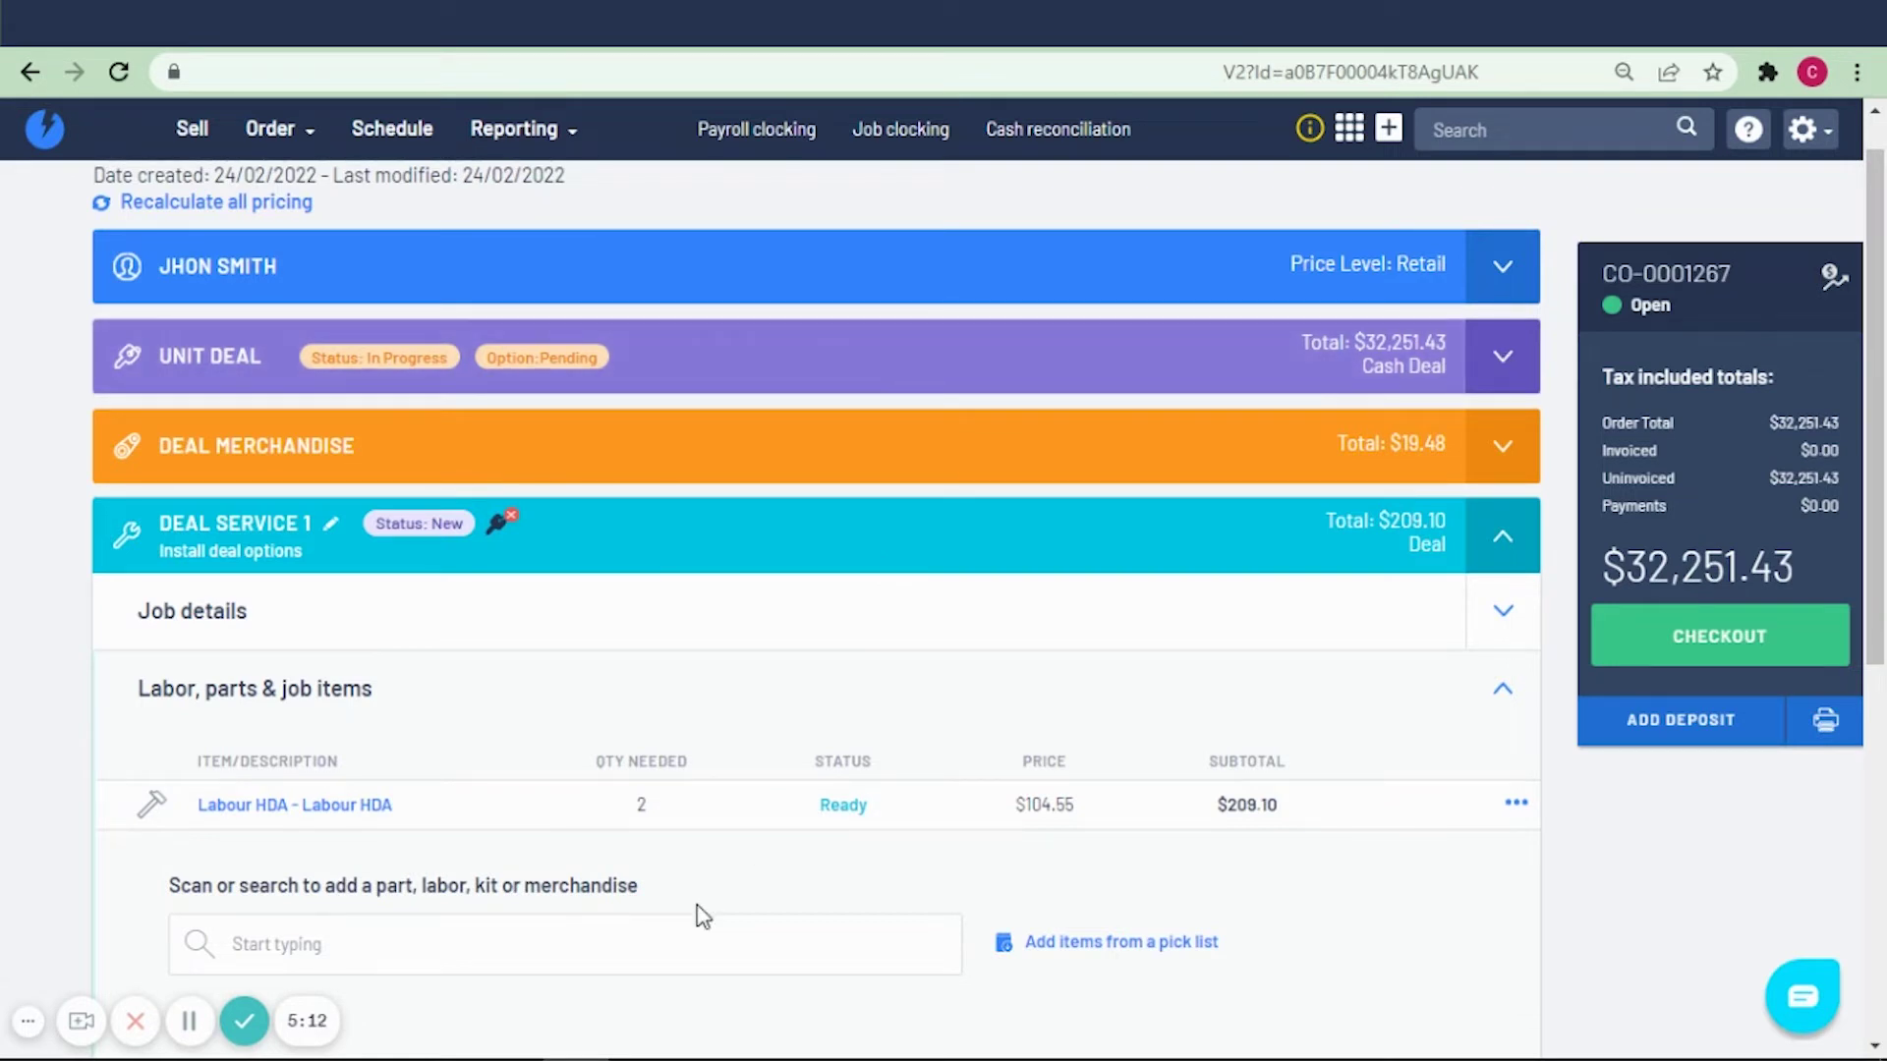
left_click(677, 944)
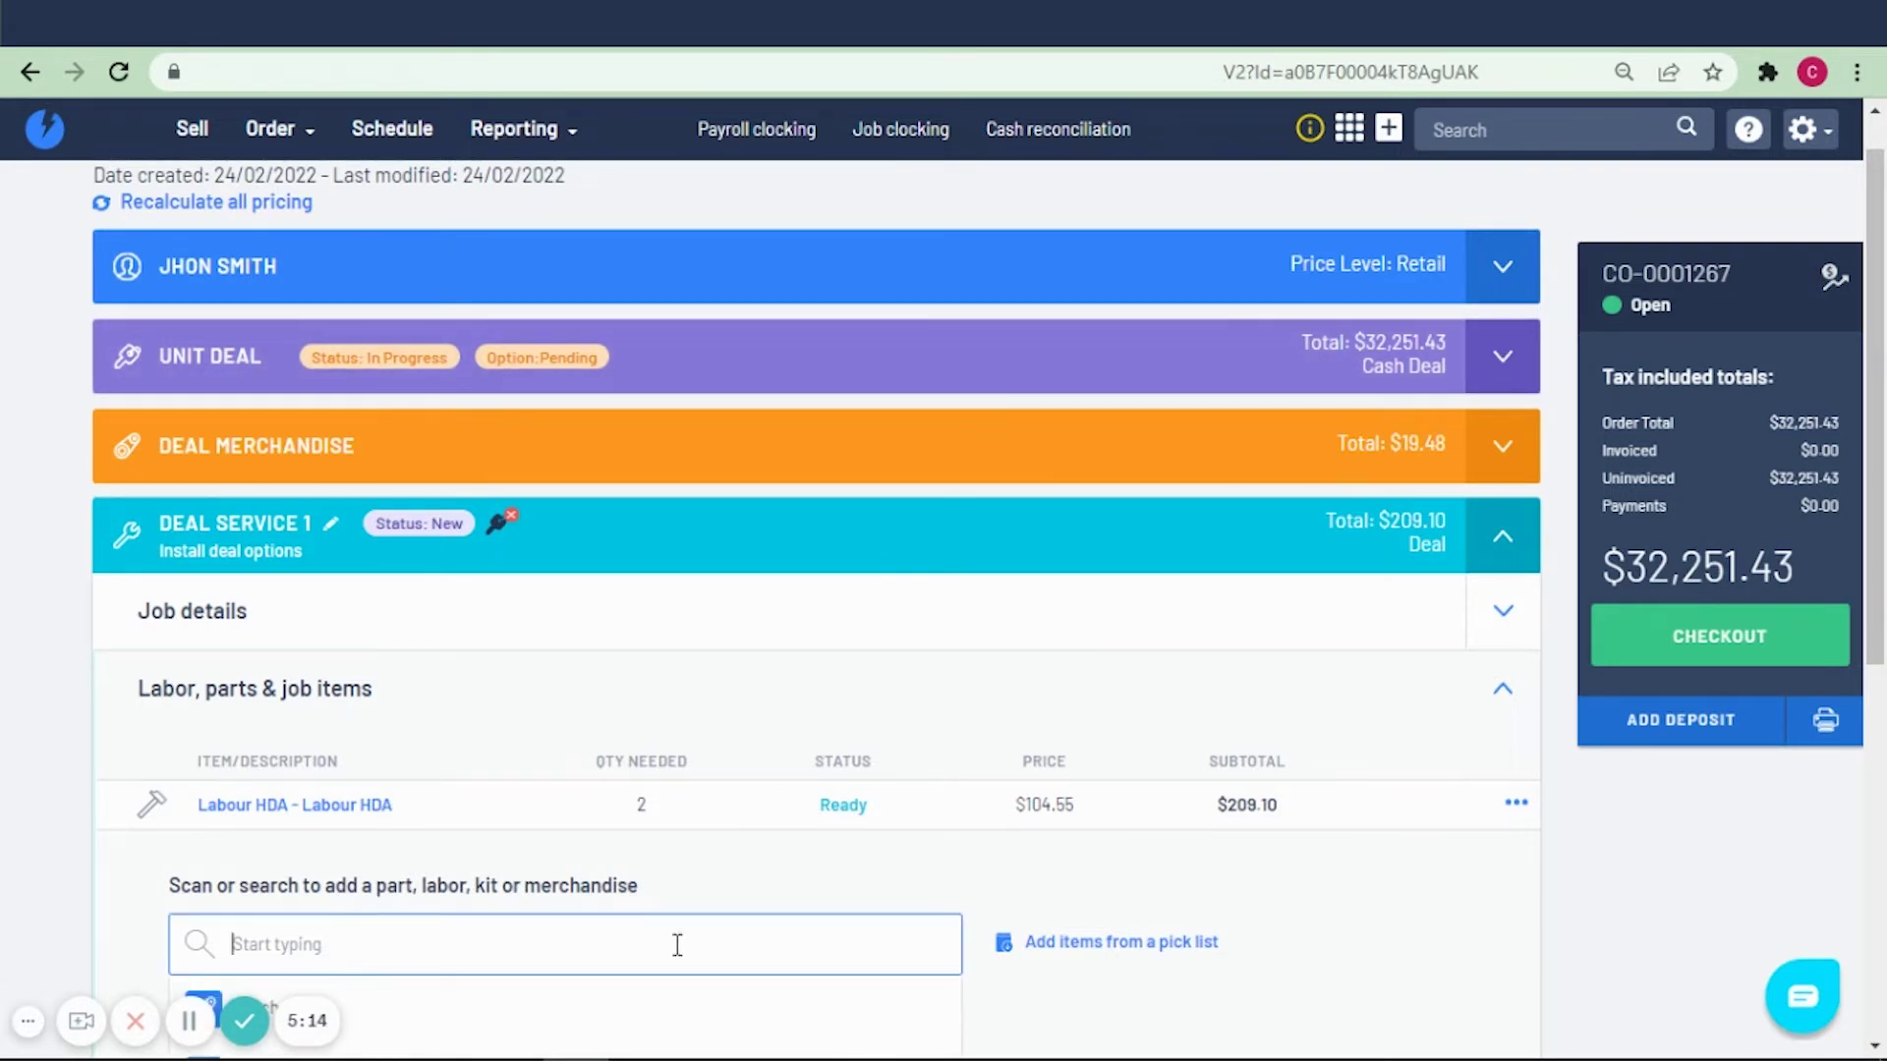
type("998")
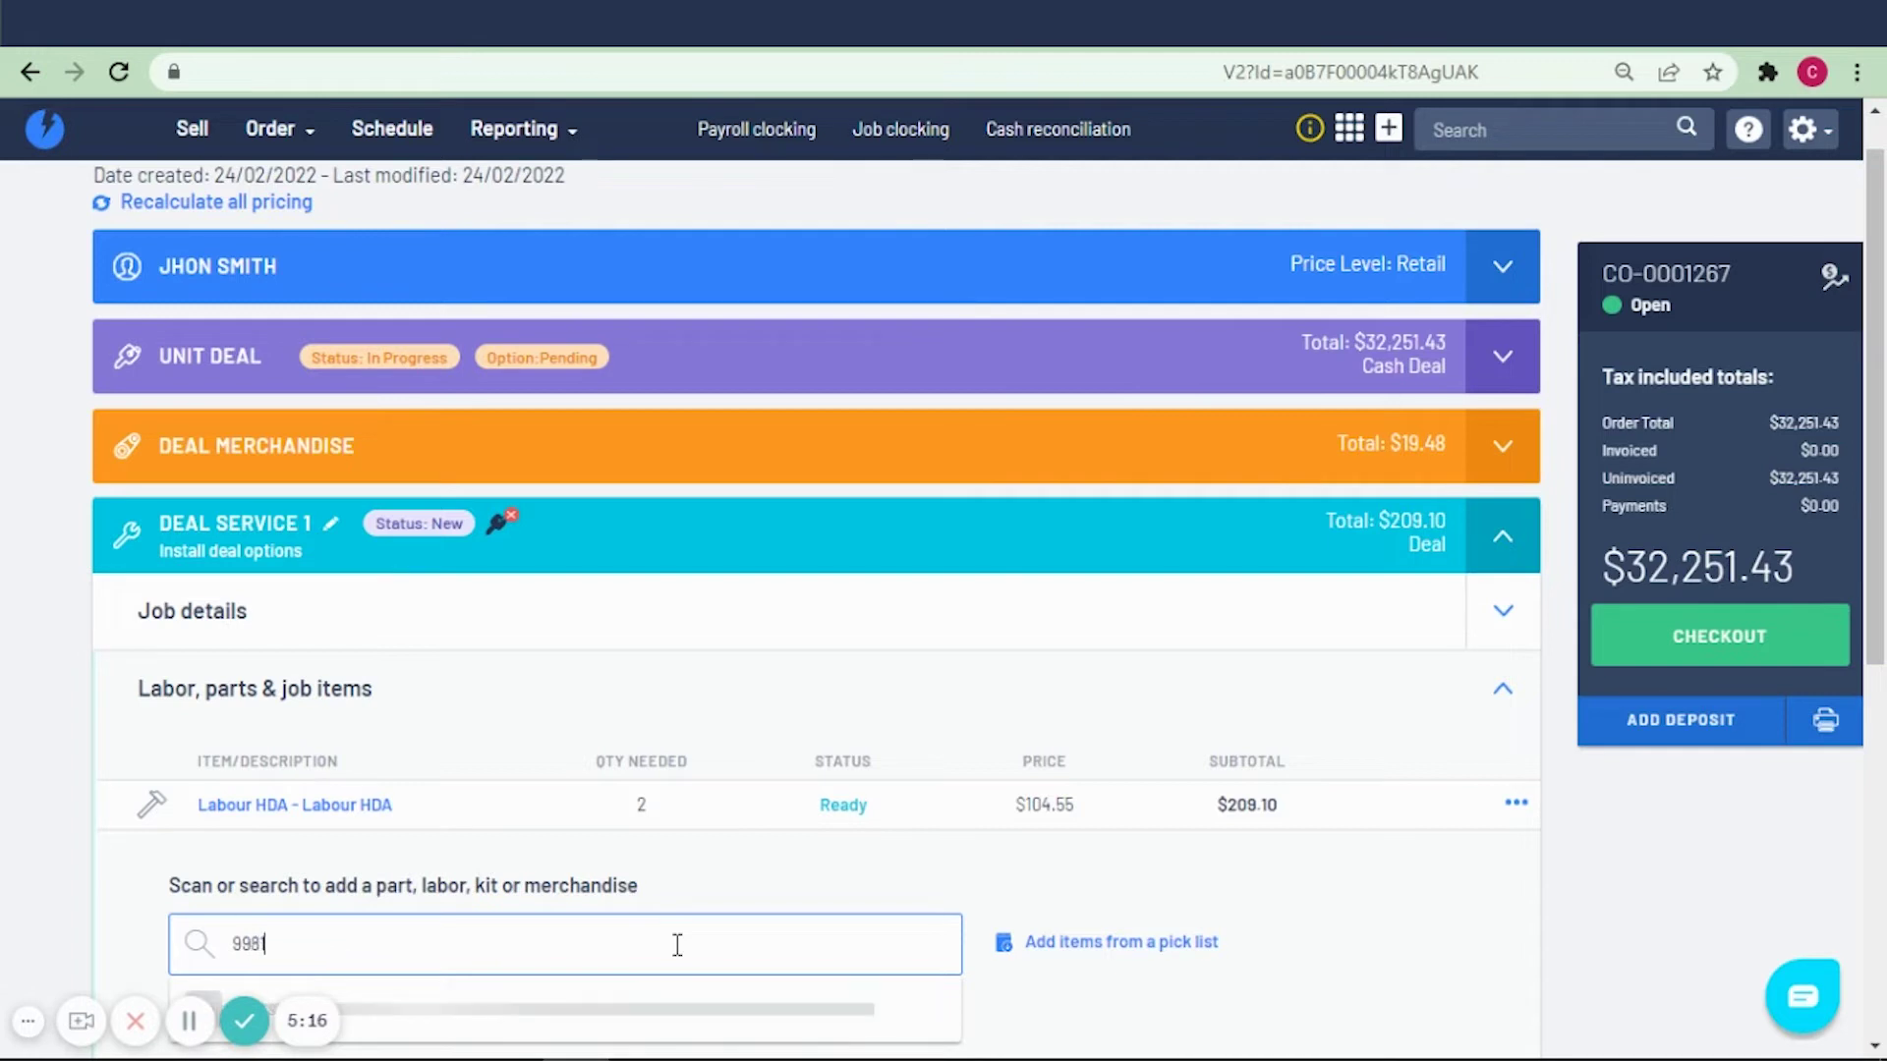
type("16-2050")
scroll(971, 914, "down", 2)
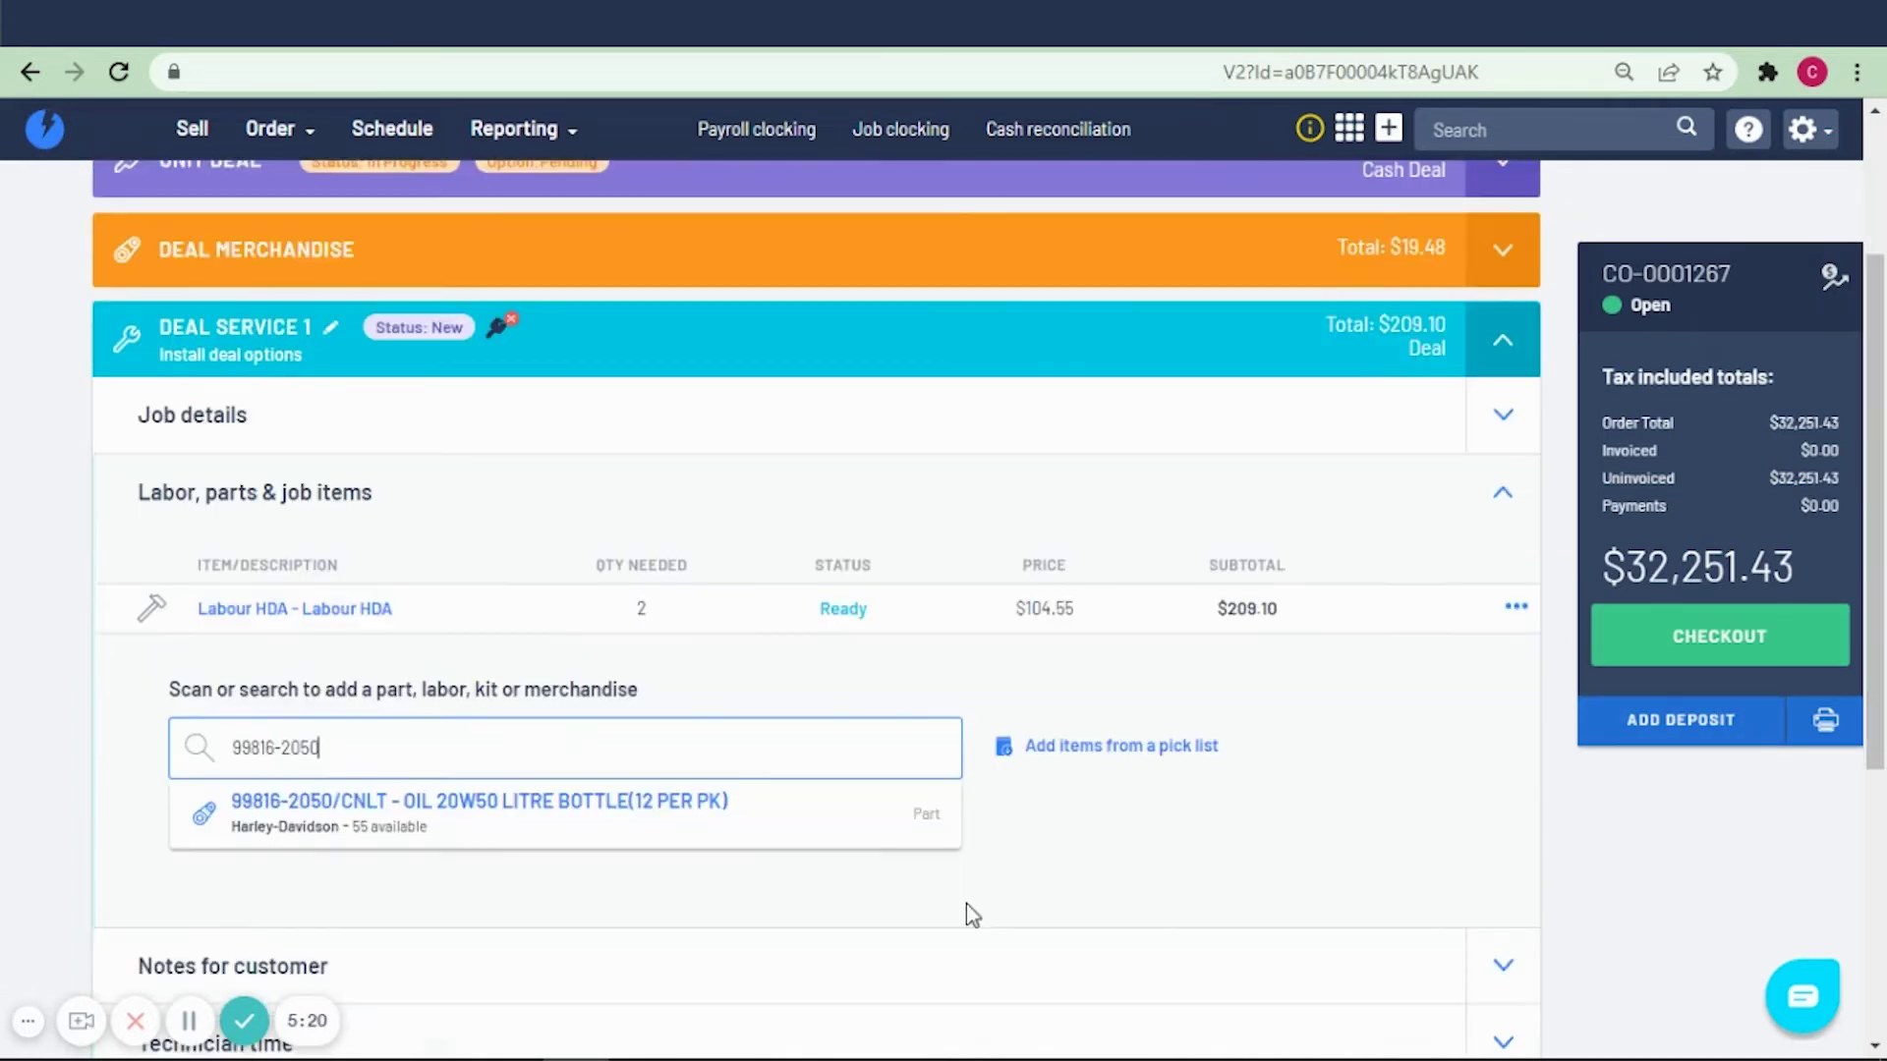
left_click(435, 816)
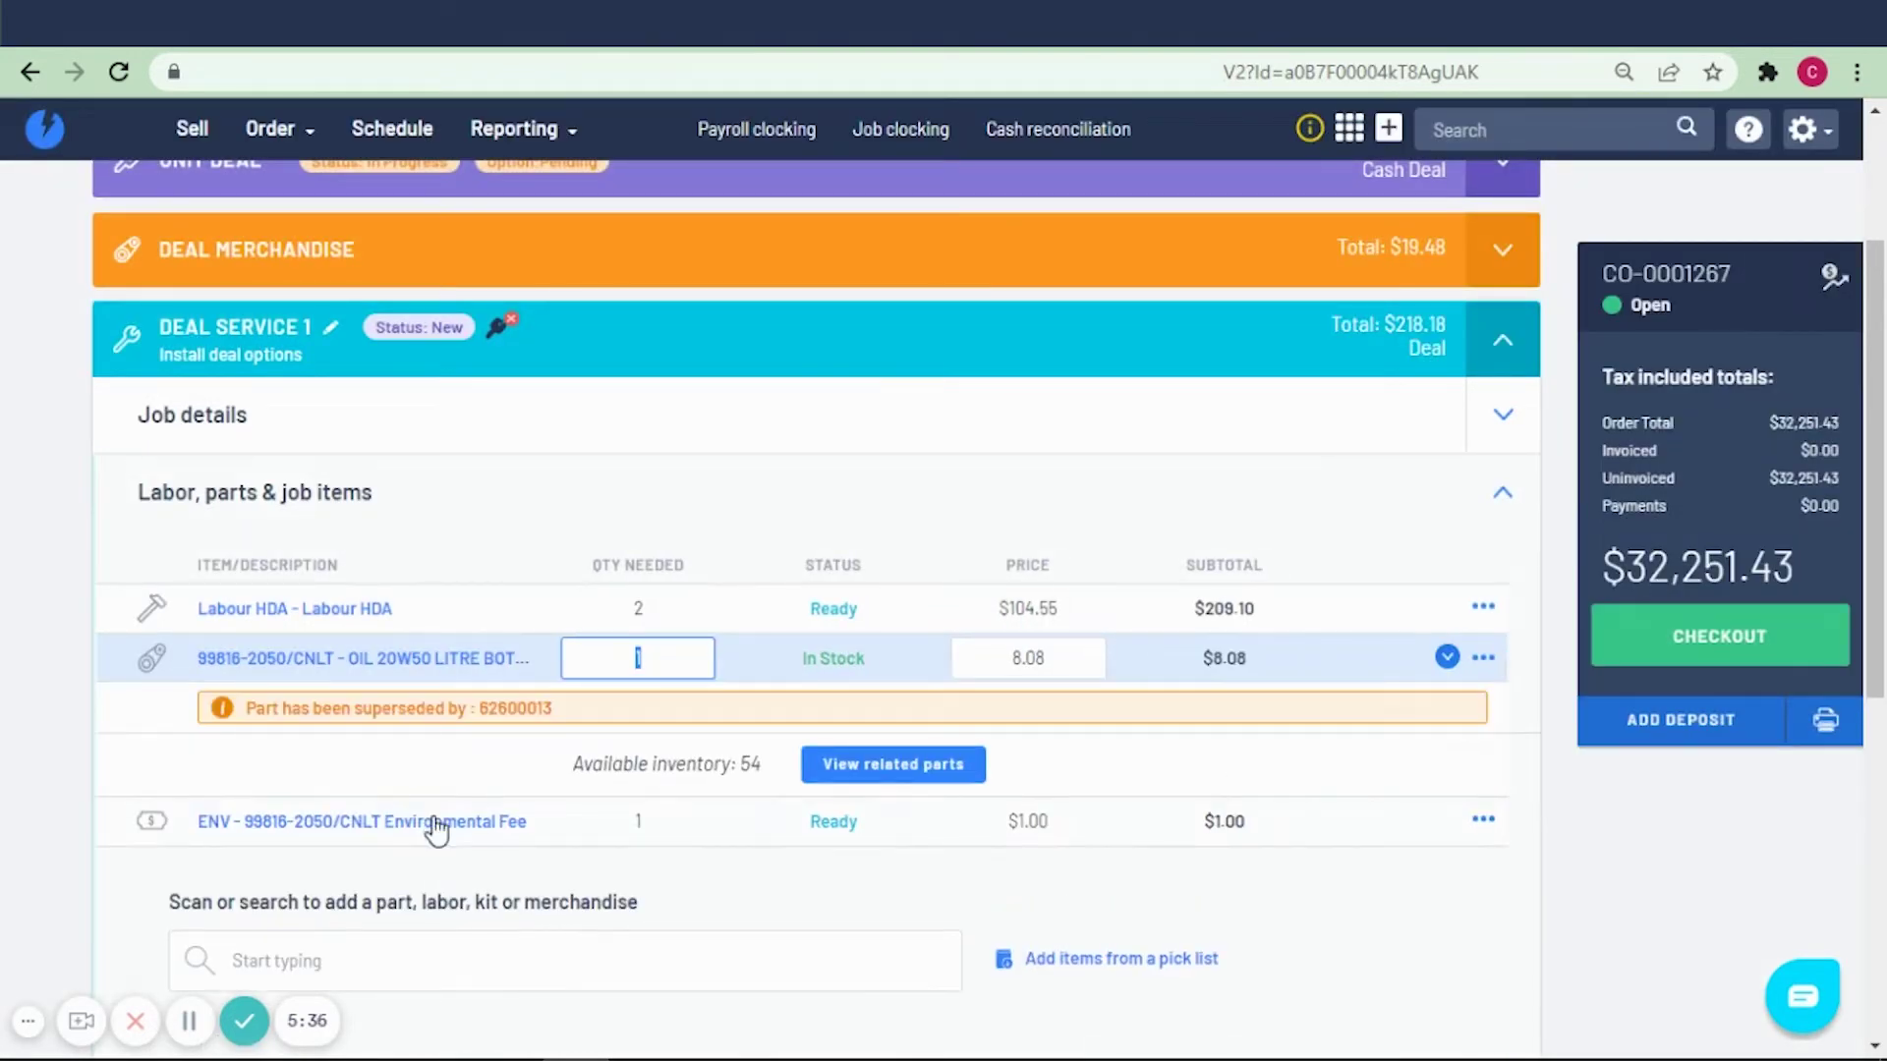
key("Tab")
key("Tab")
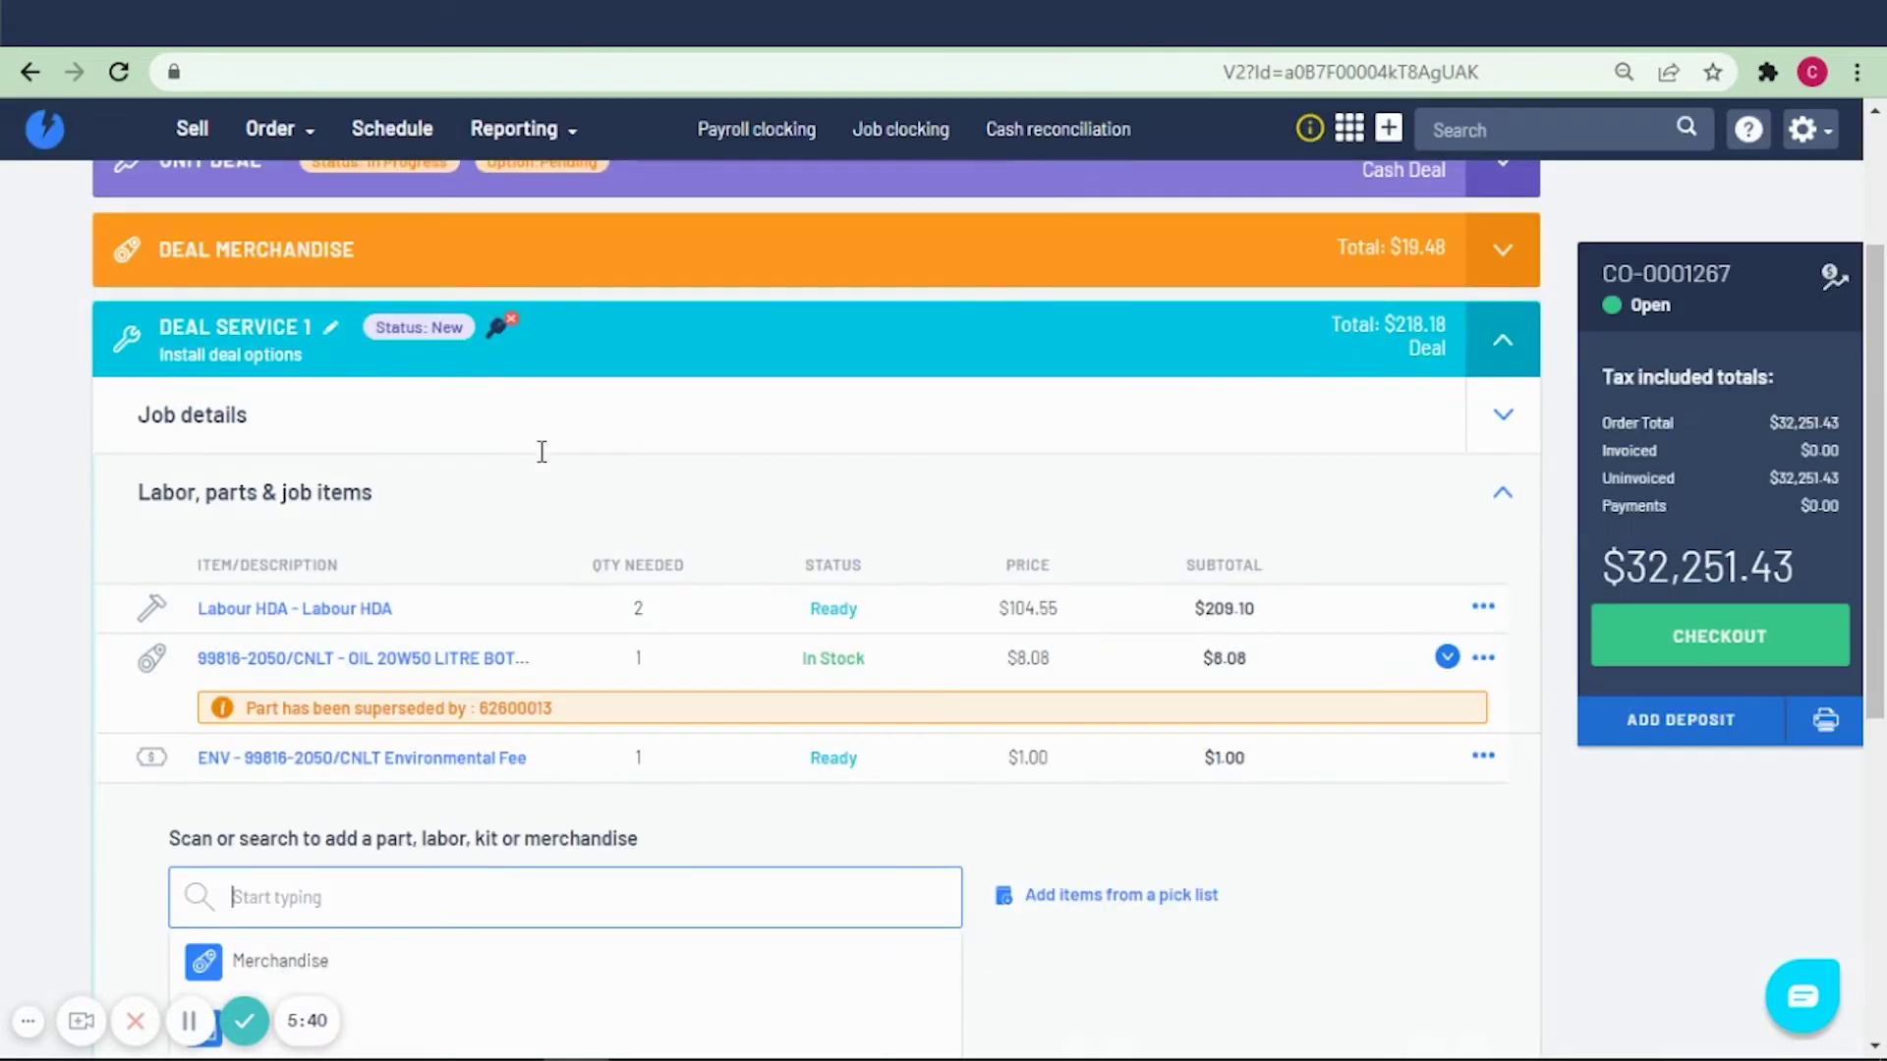
- Resolve the unit deal's unresolved fulfillments by adding the oil and its environmental fee to unit 123, both set to Invoice the customer
scroll(1553, 444, "up", 3)
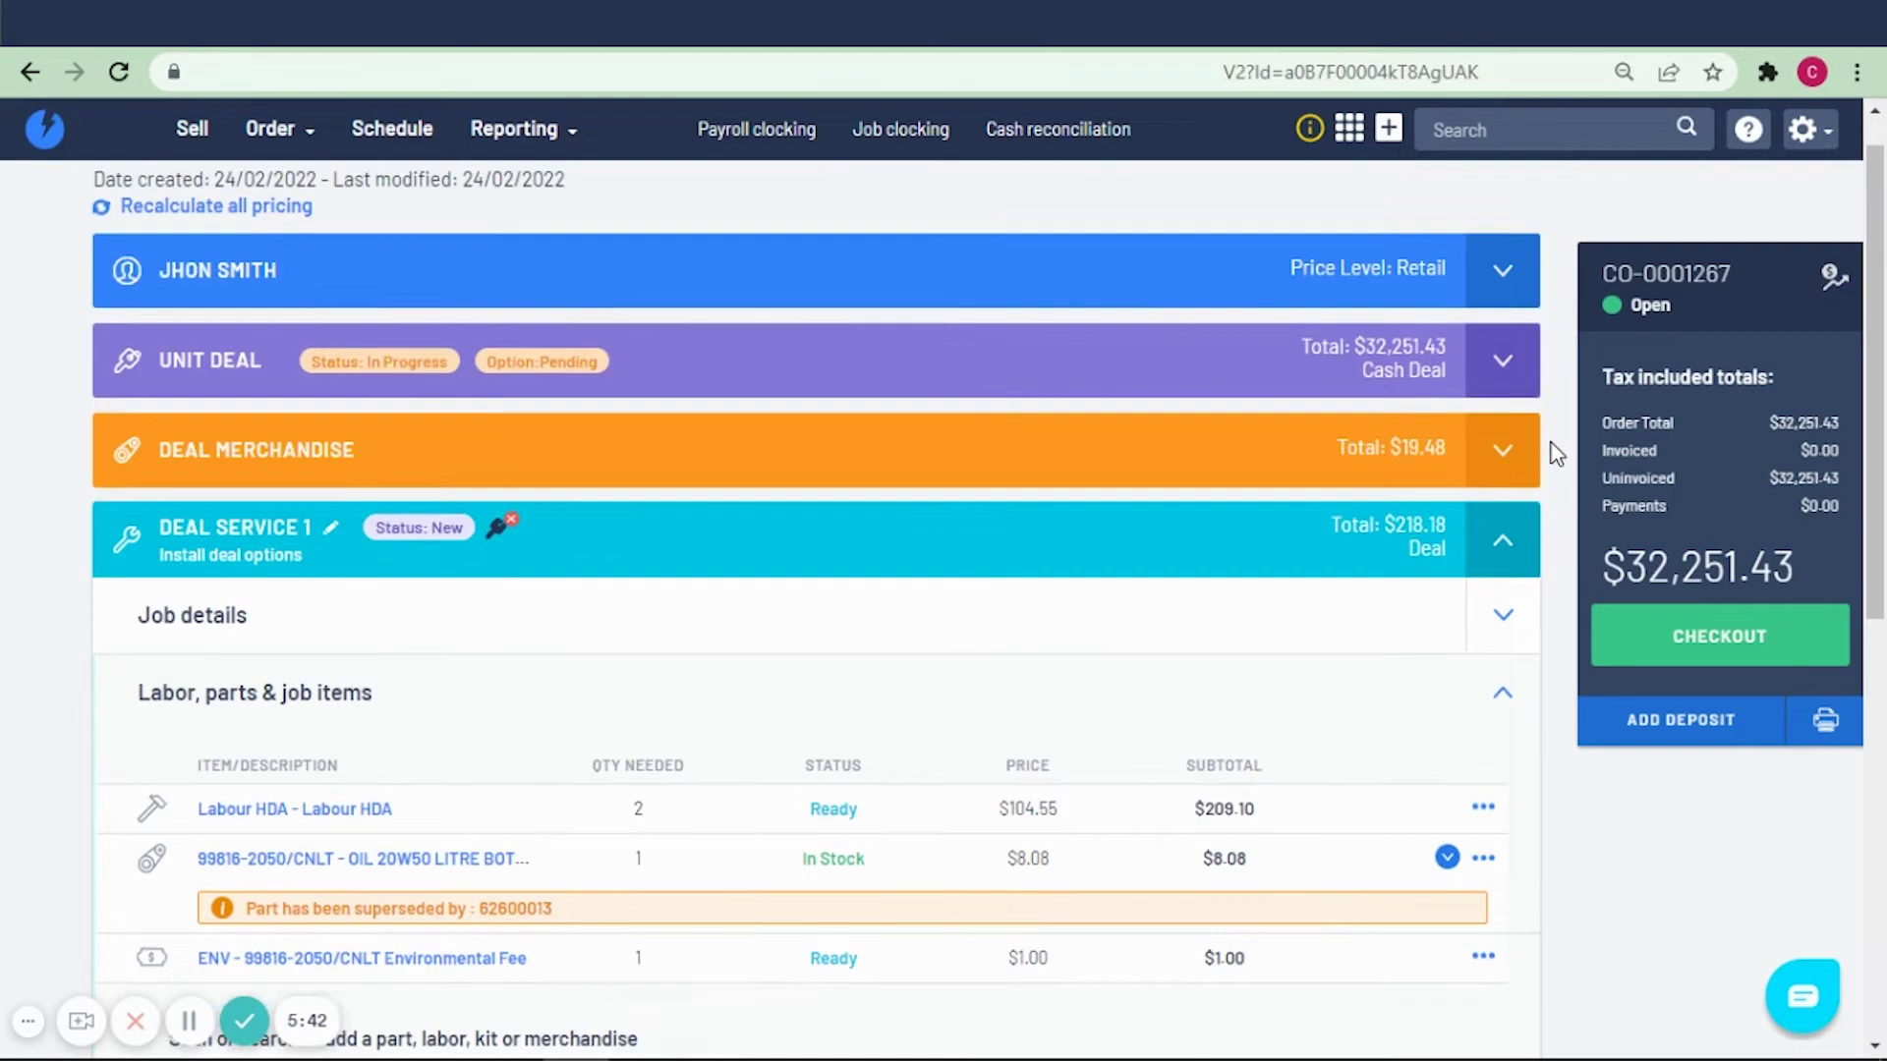
left_click(1503, 411)
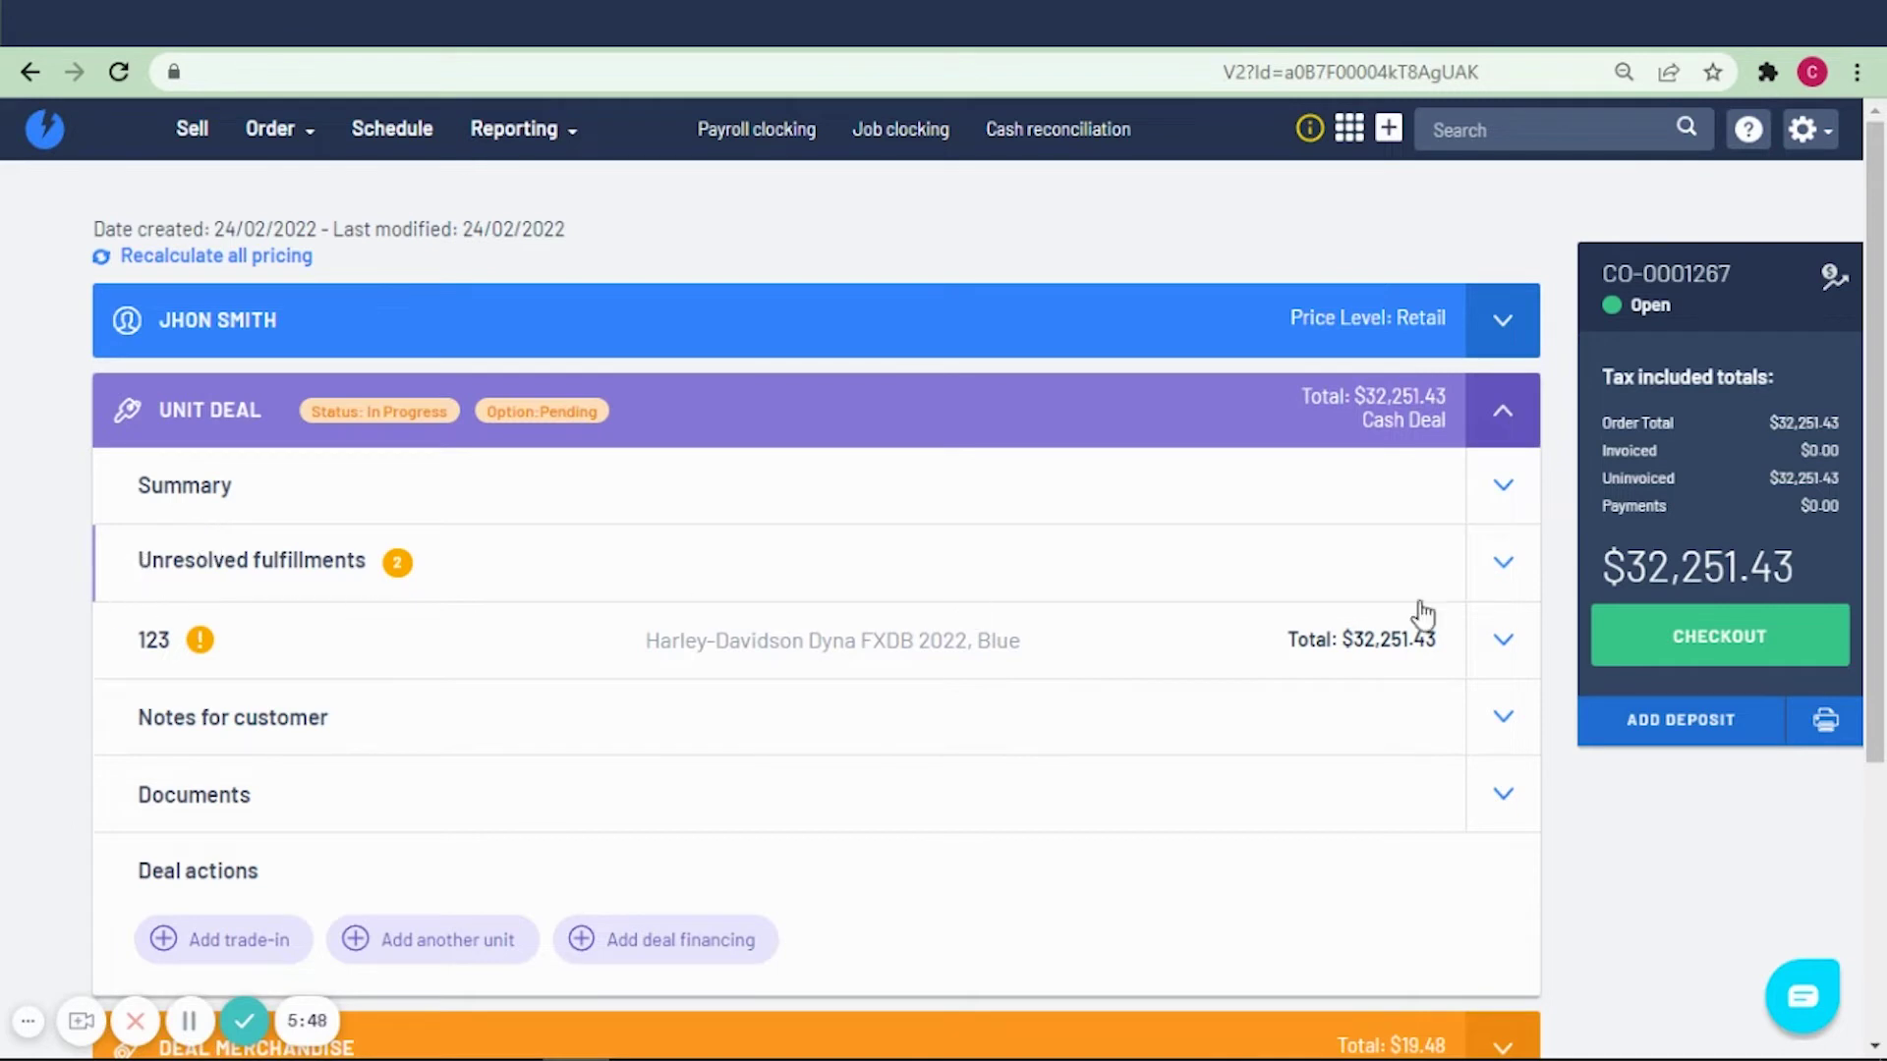
left_click(1504, 565)
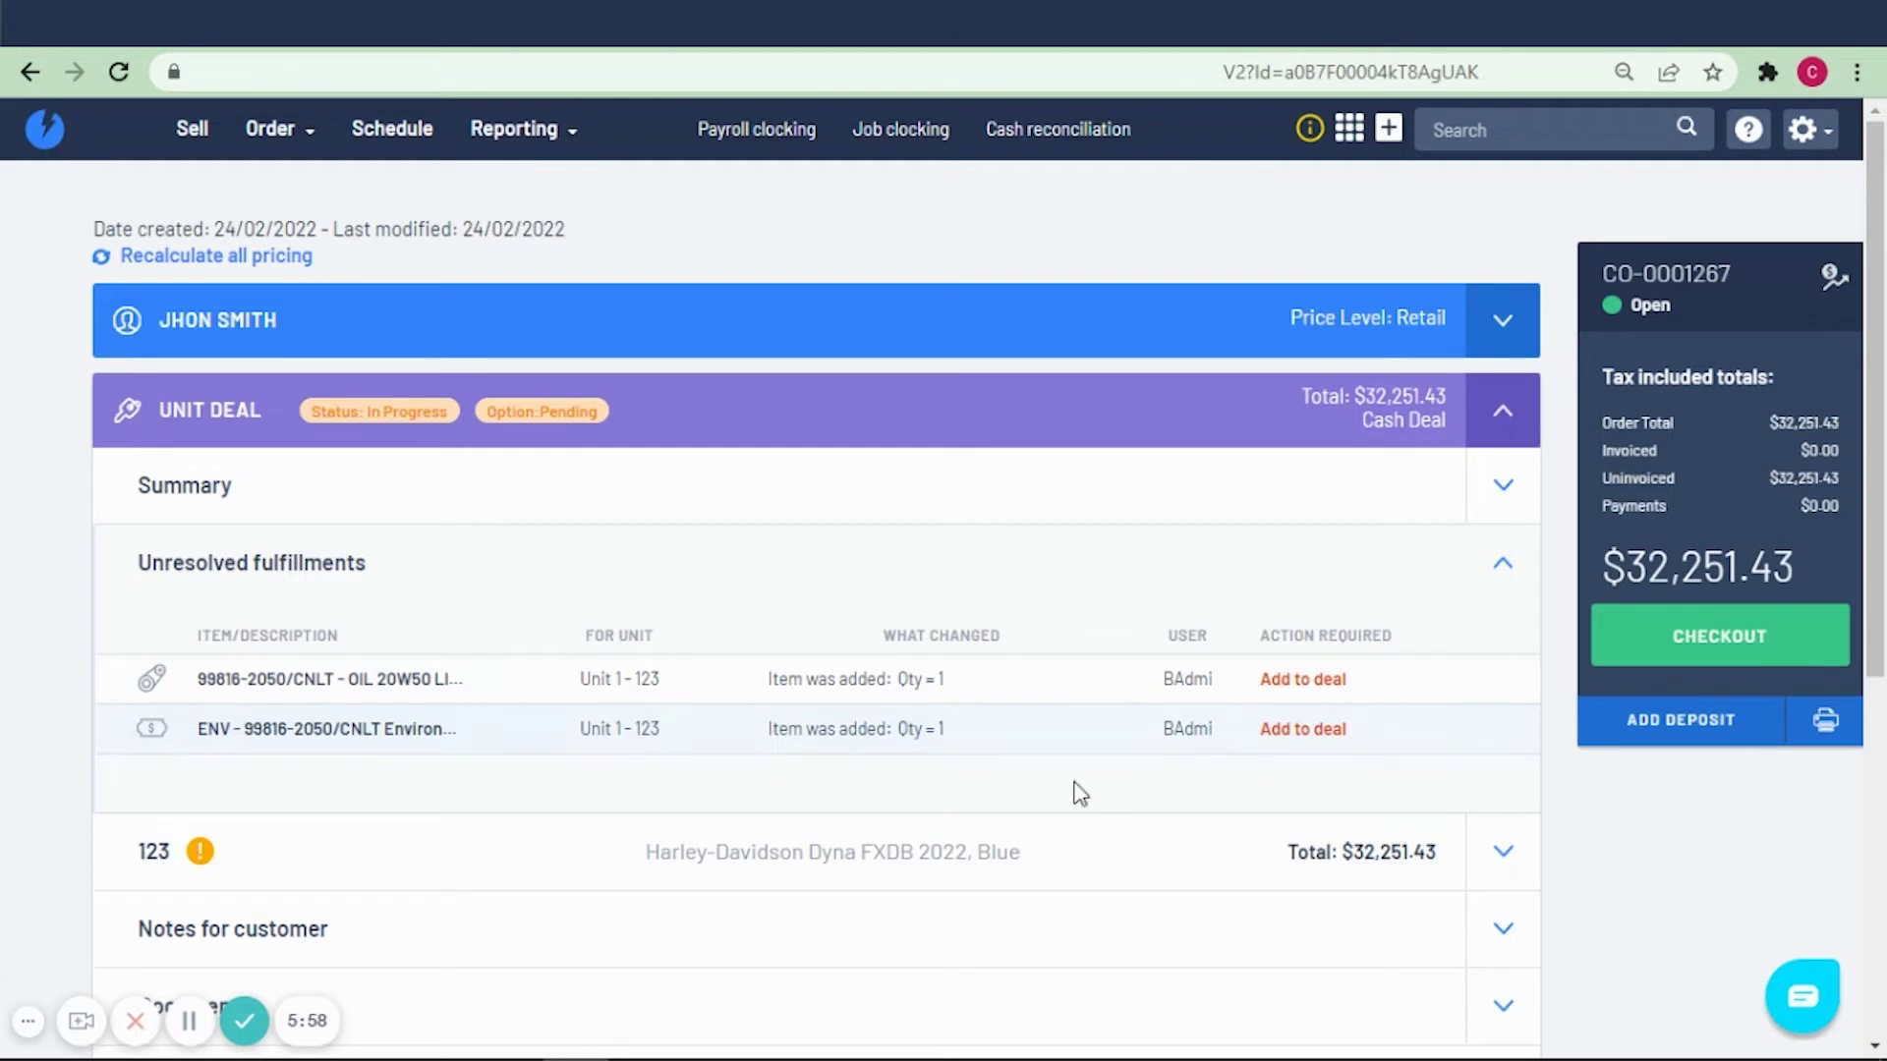
left_click(1291, 688)
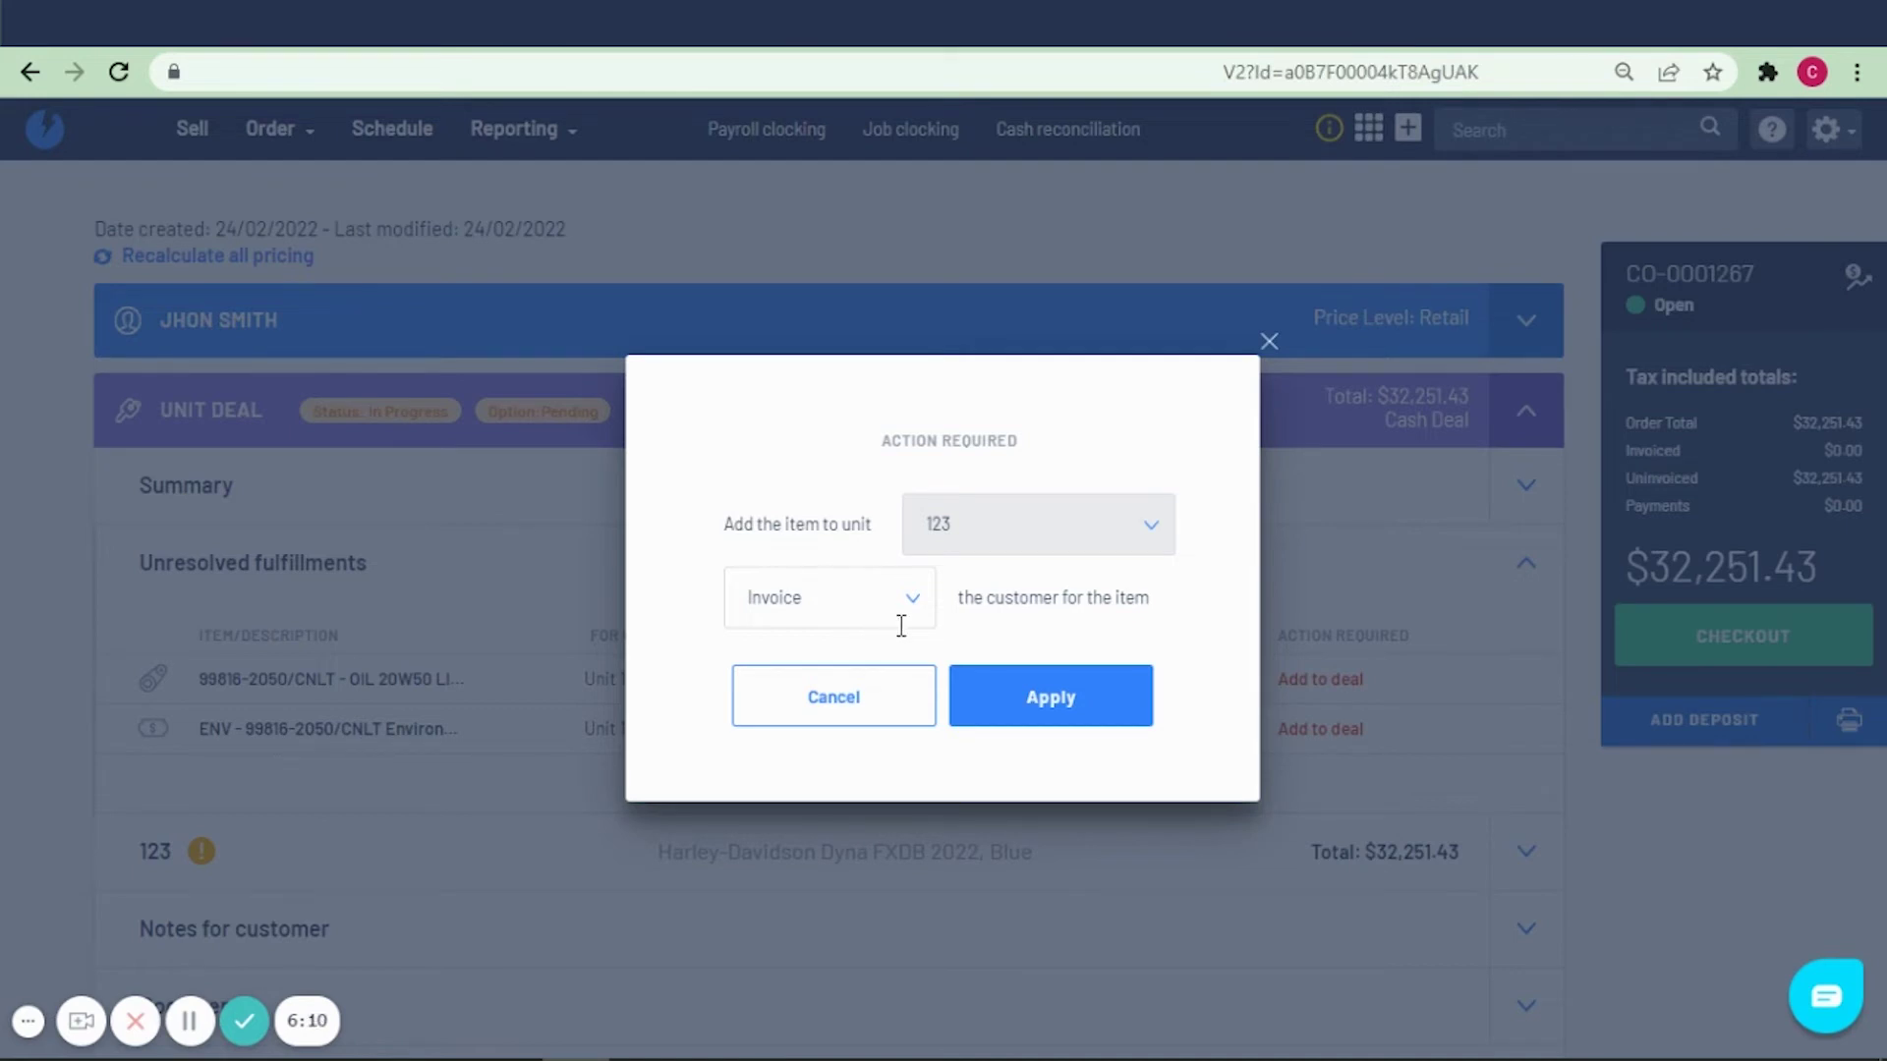
left_click(1040, 721)
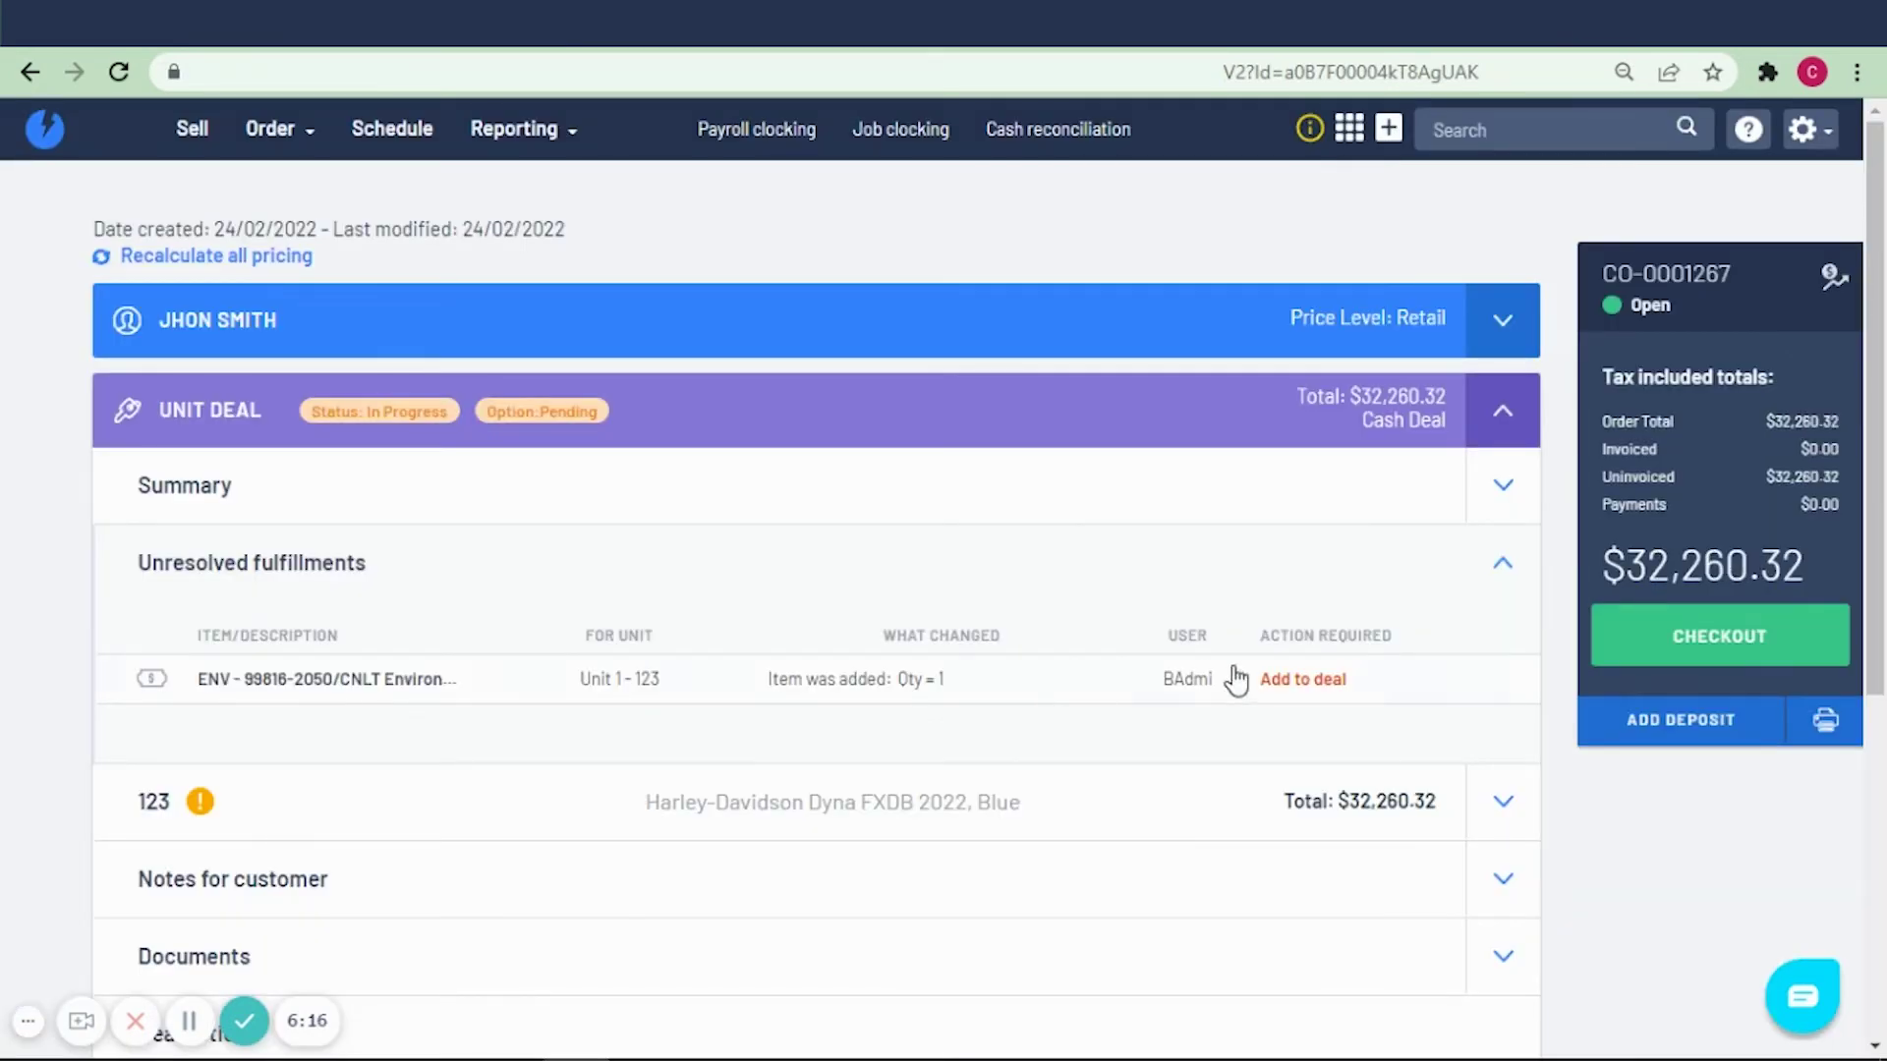
left_click(1334, 680)
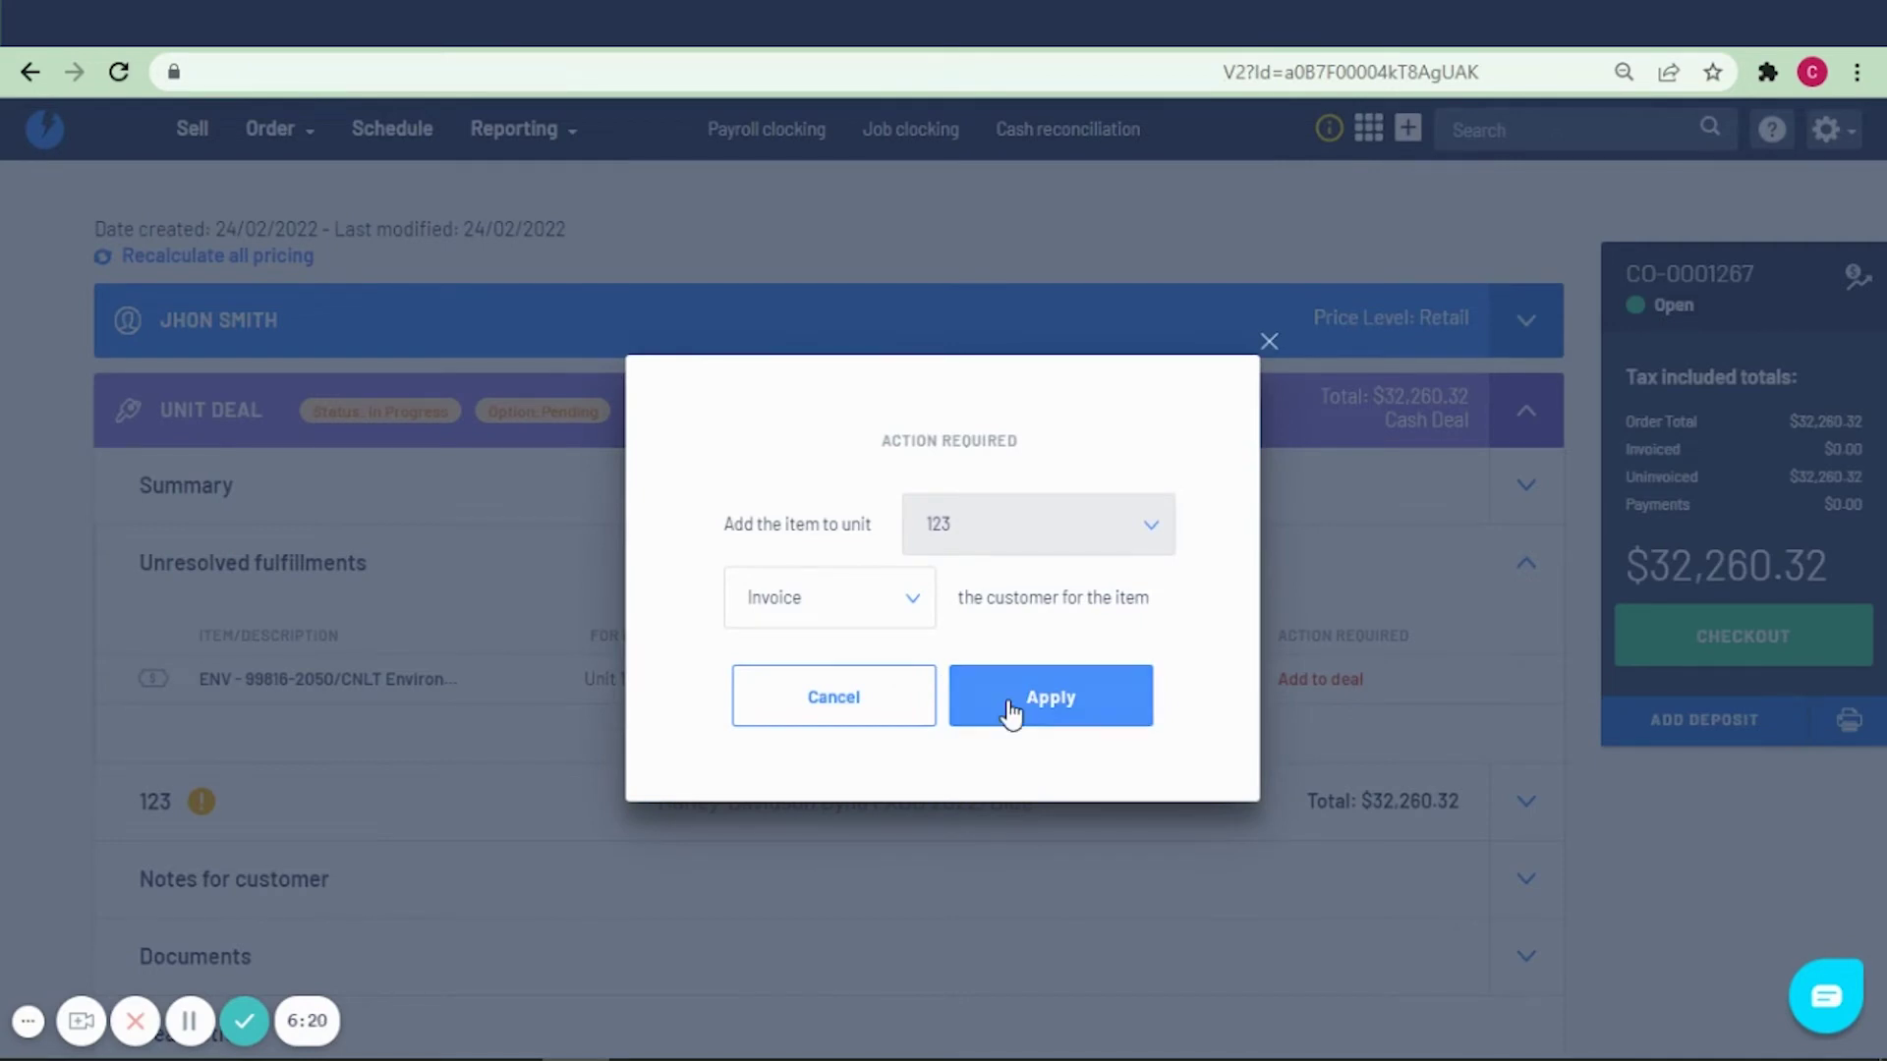
left_click(1009, 708)
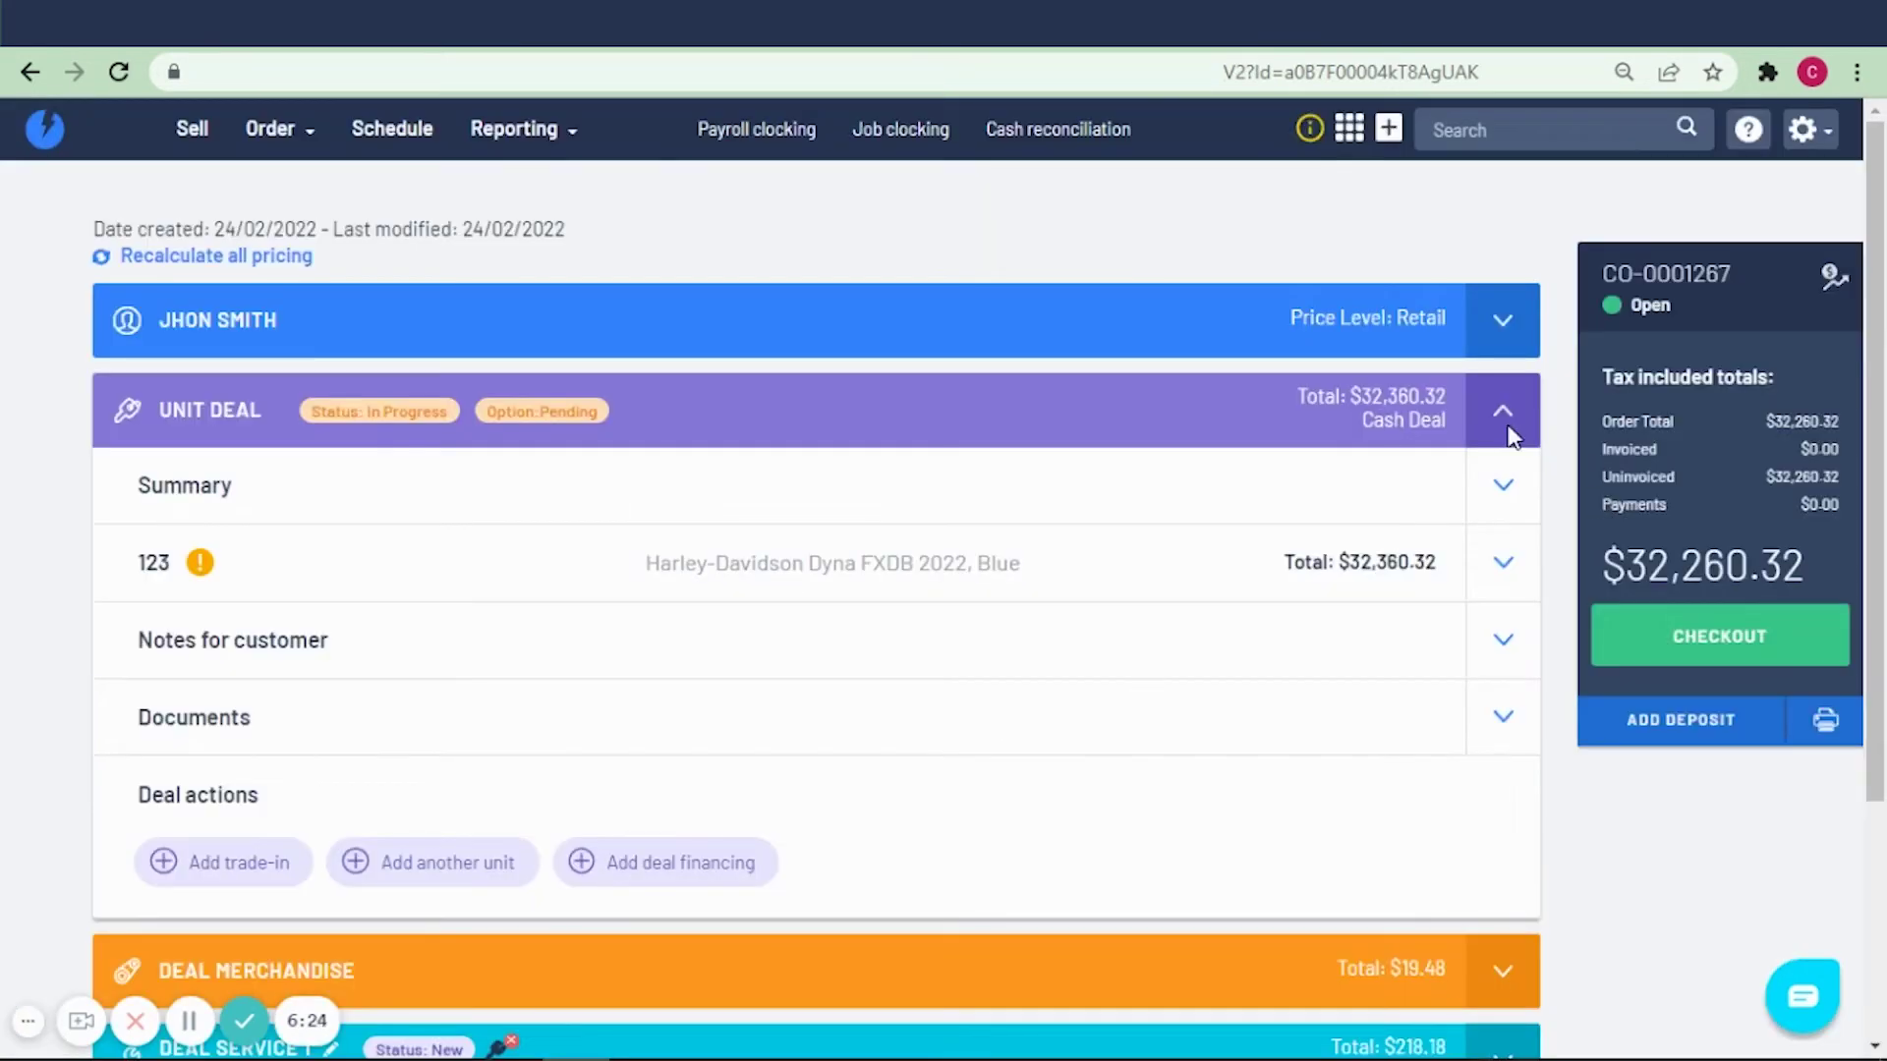
left_click(1501, 417)
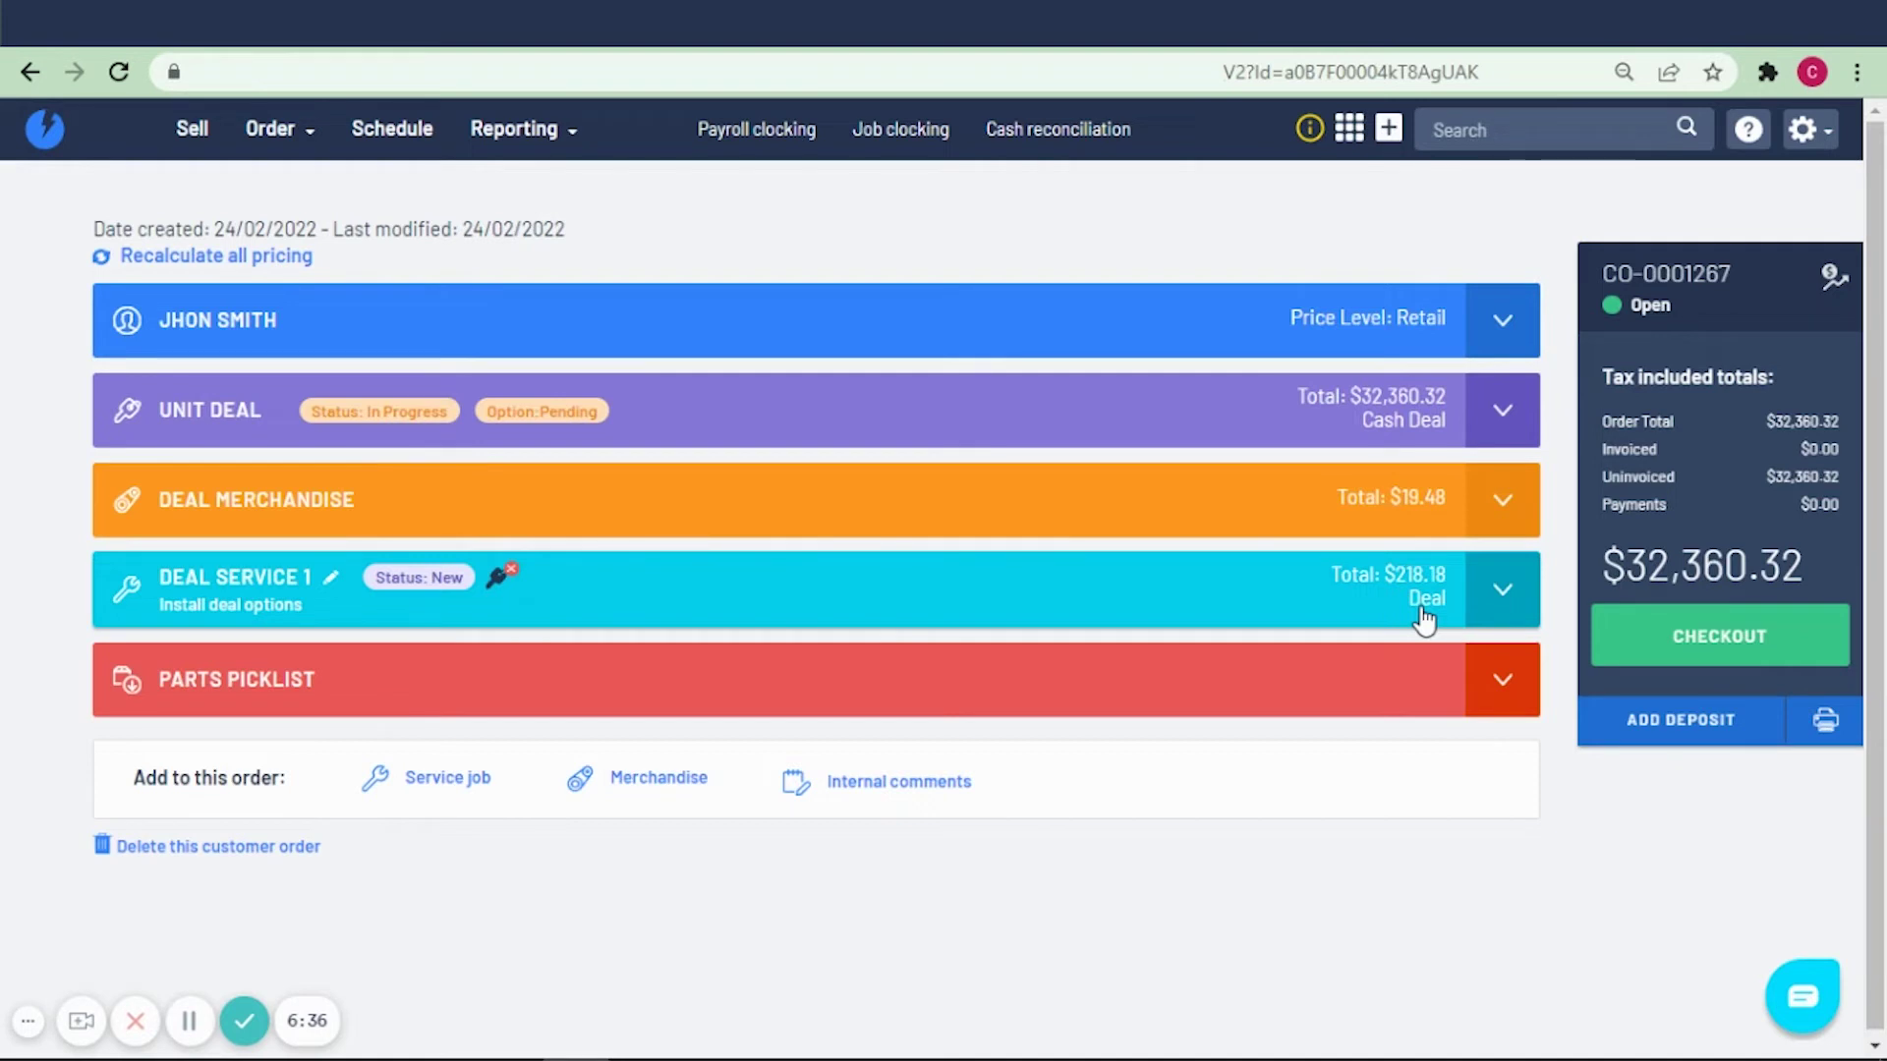
- Invoice the 63798-99a oil filter from the deal merchandise to the deal
left_click(1490, 506)
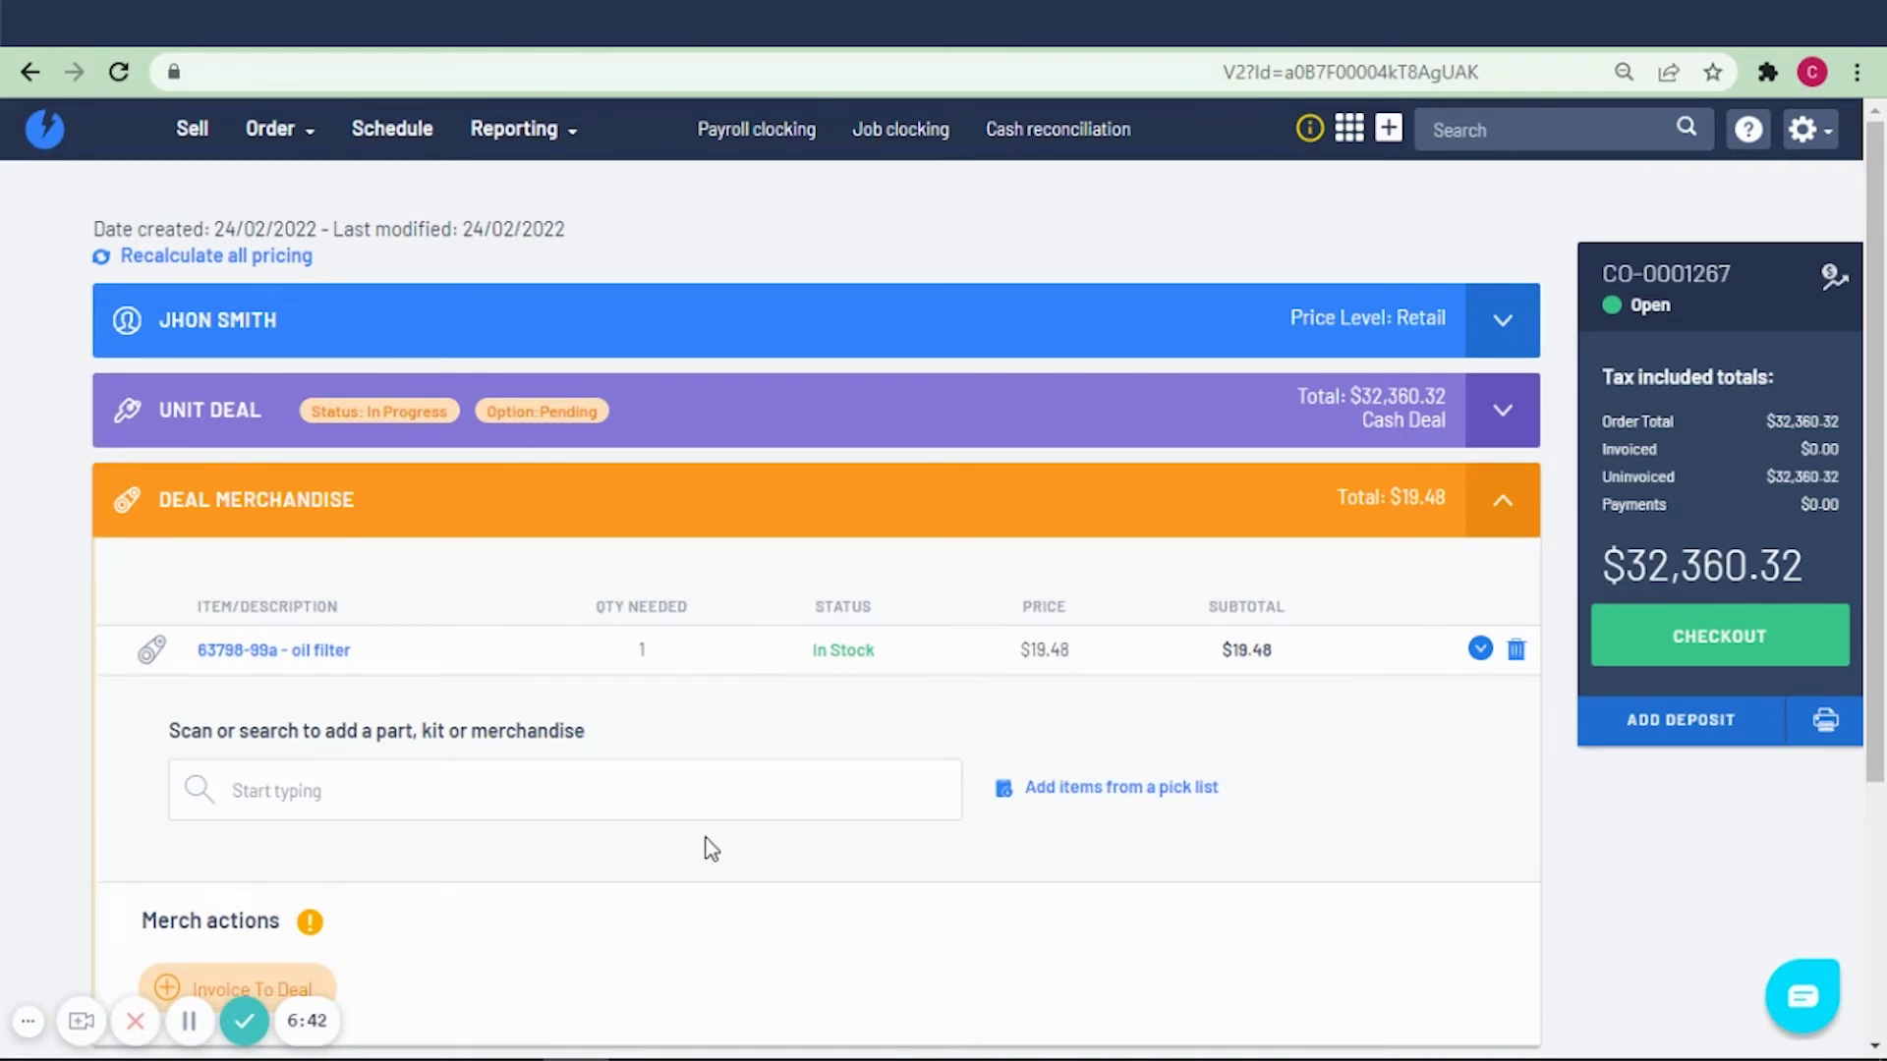
scroll(545, 851, "down", 2)
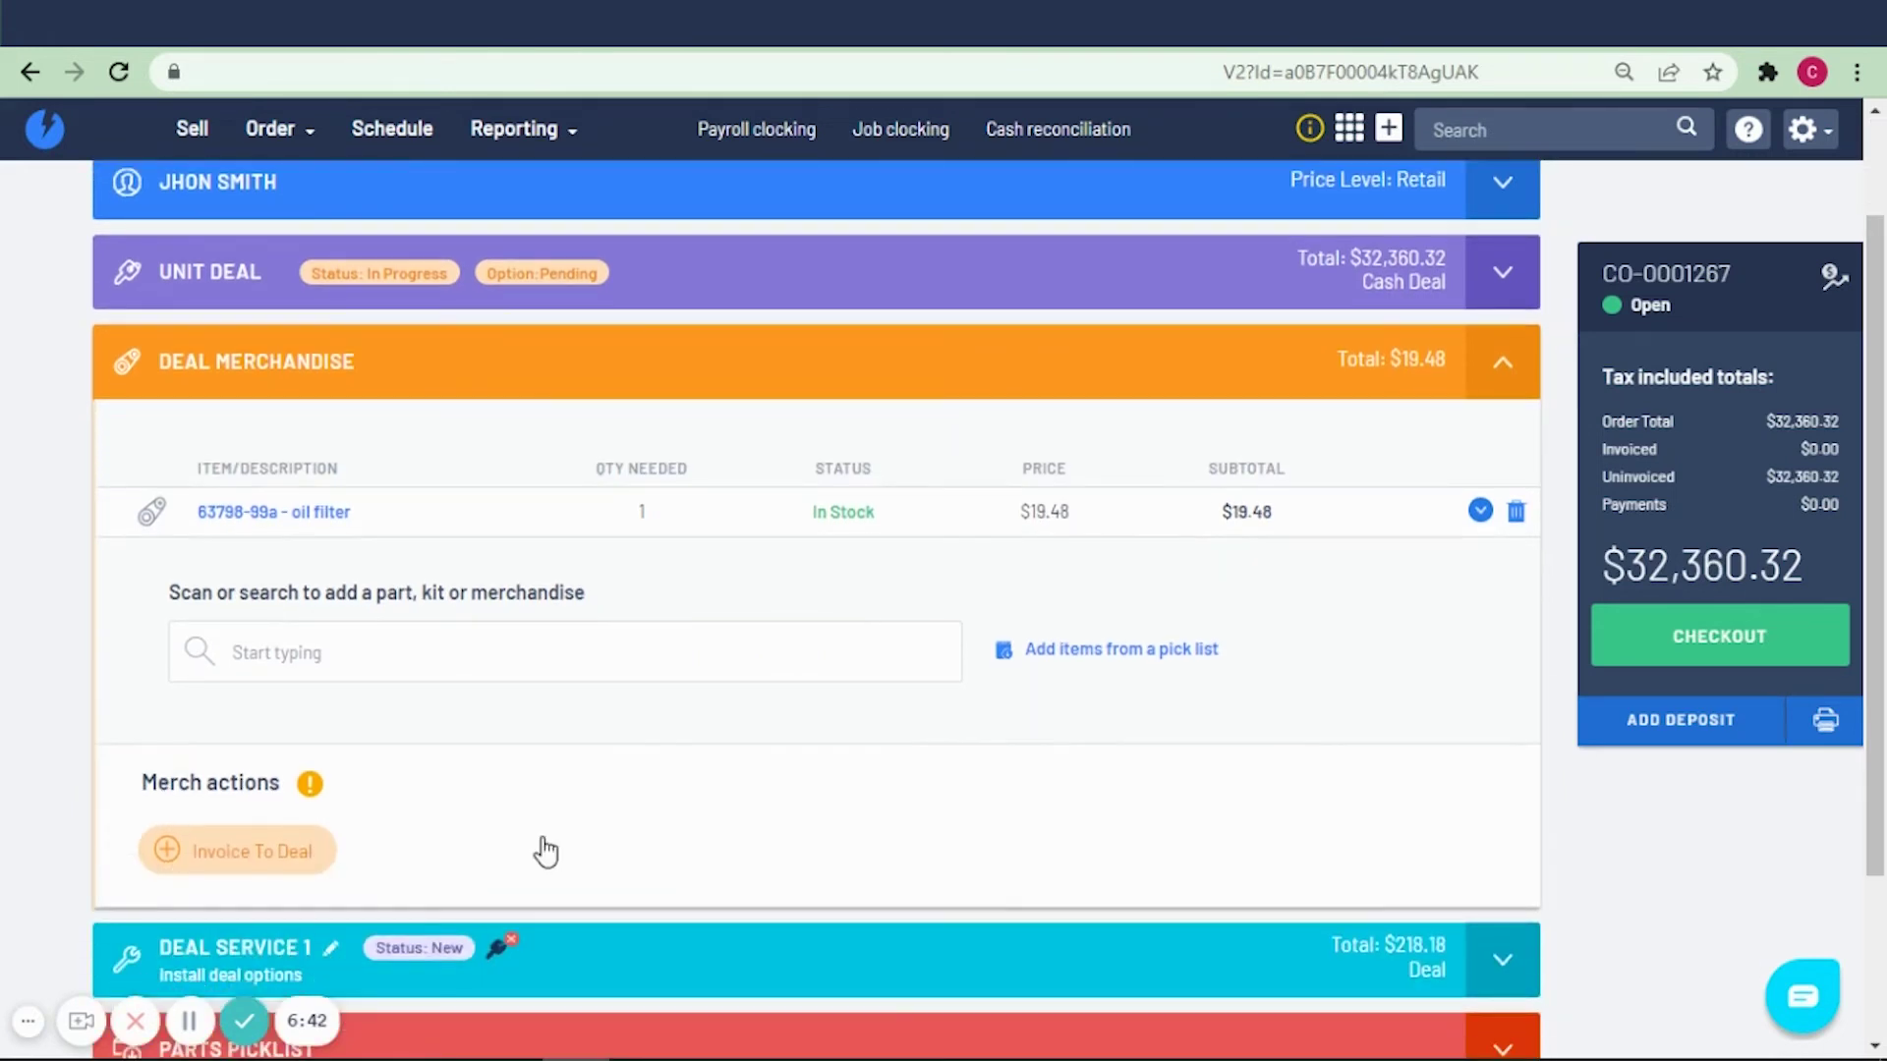
left_click(251, 867)
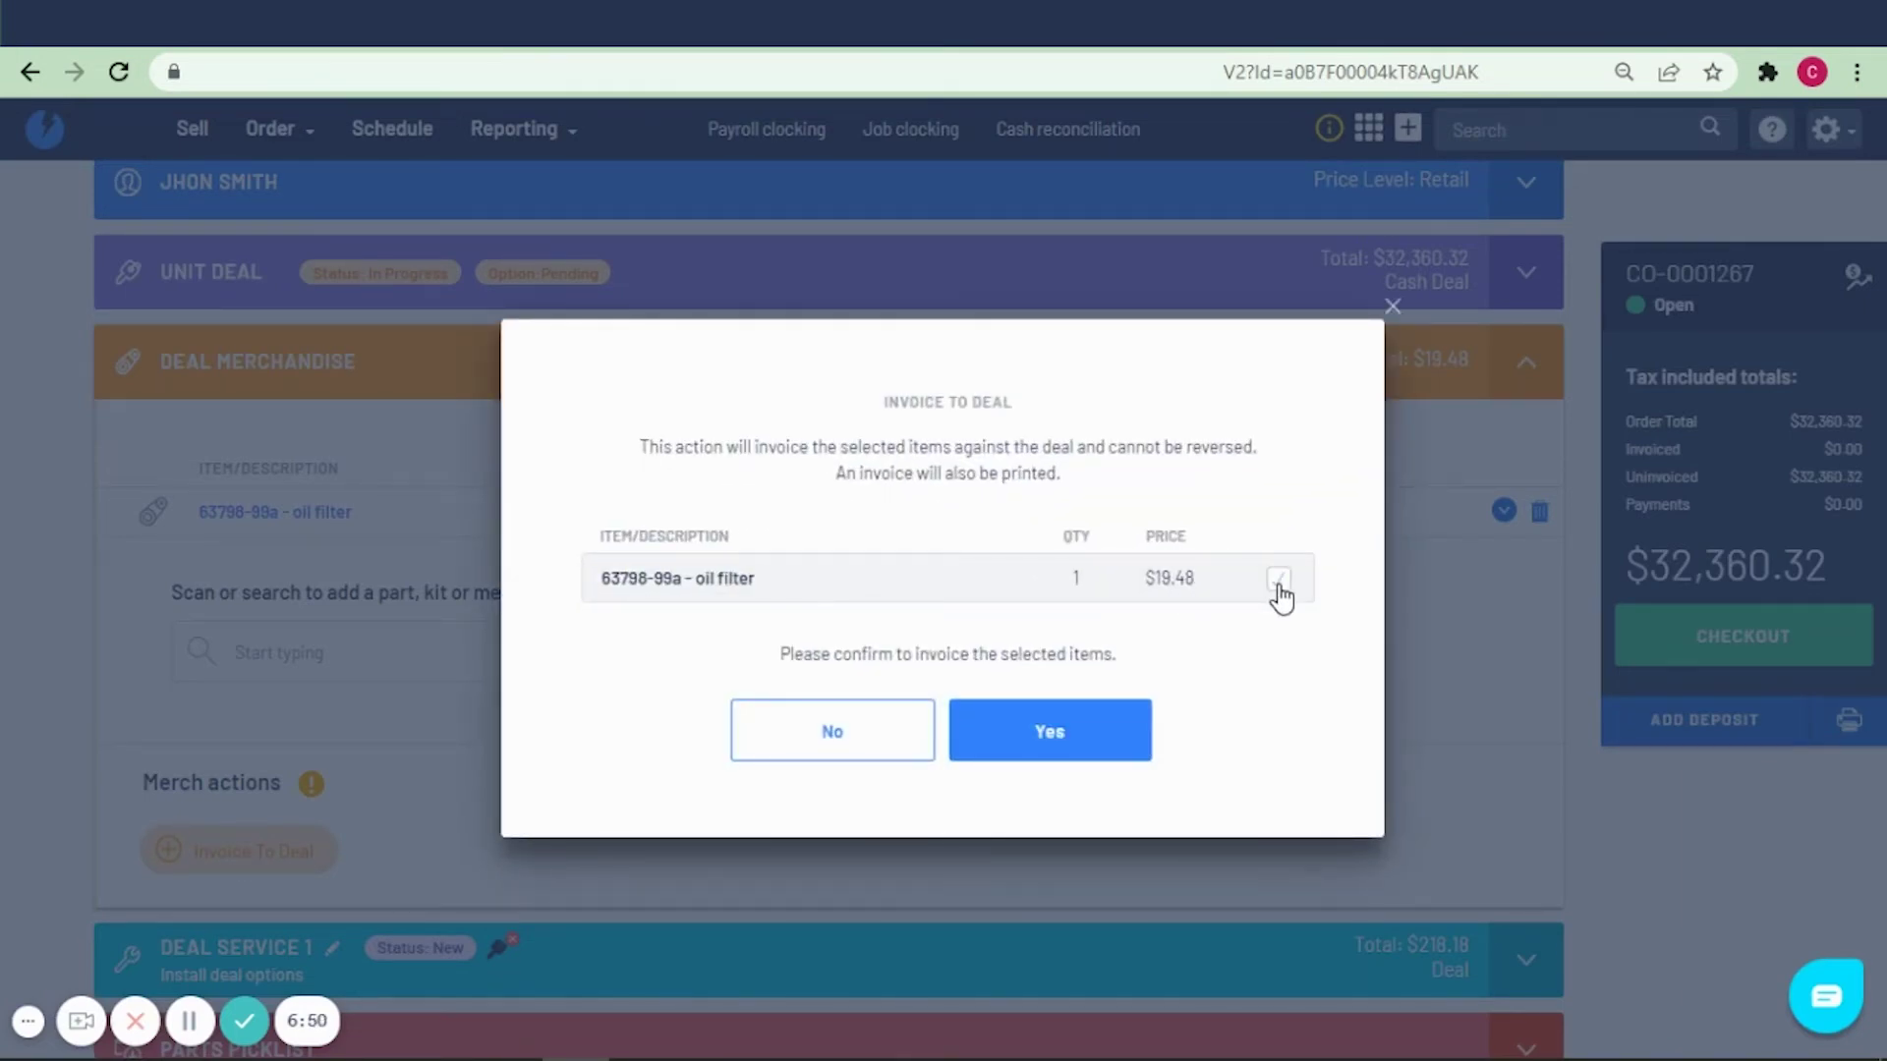
left_click(1071, 734)
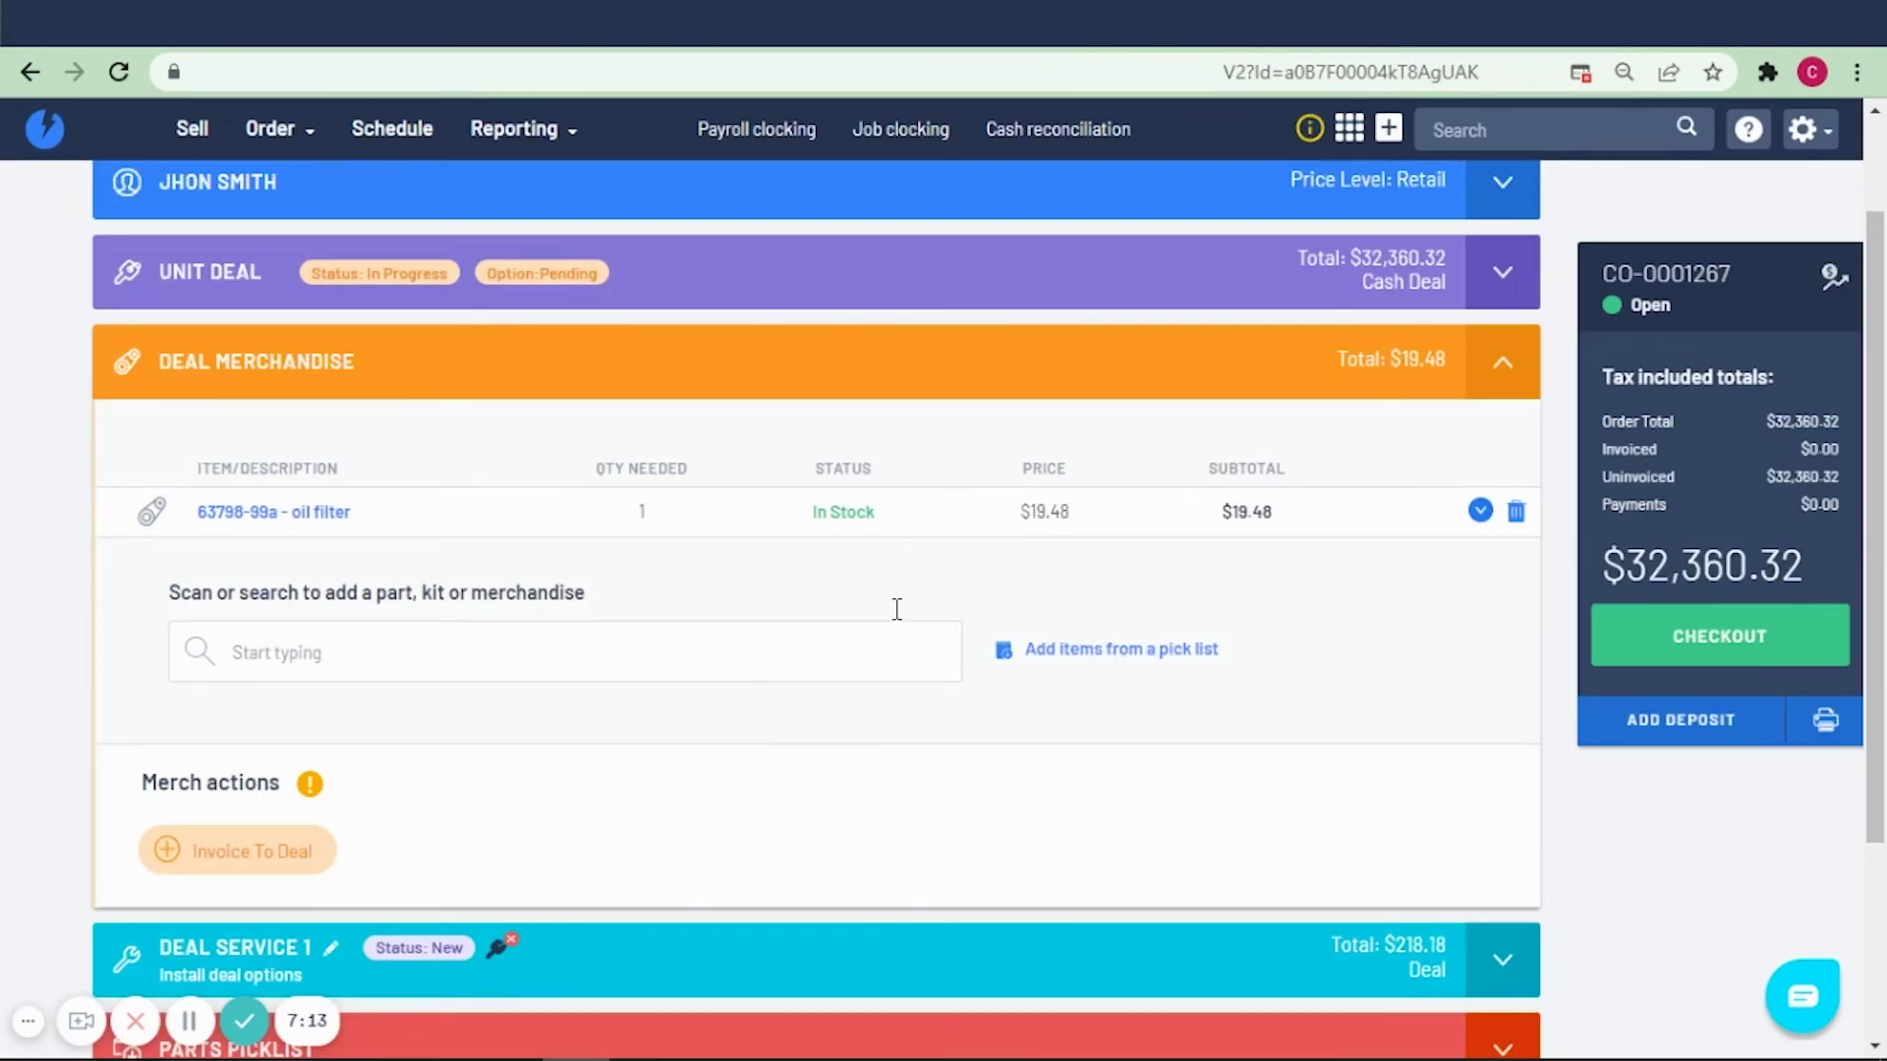
left_click(1508, 386)
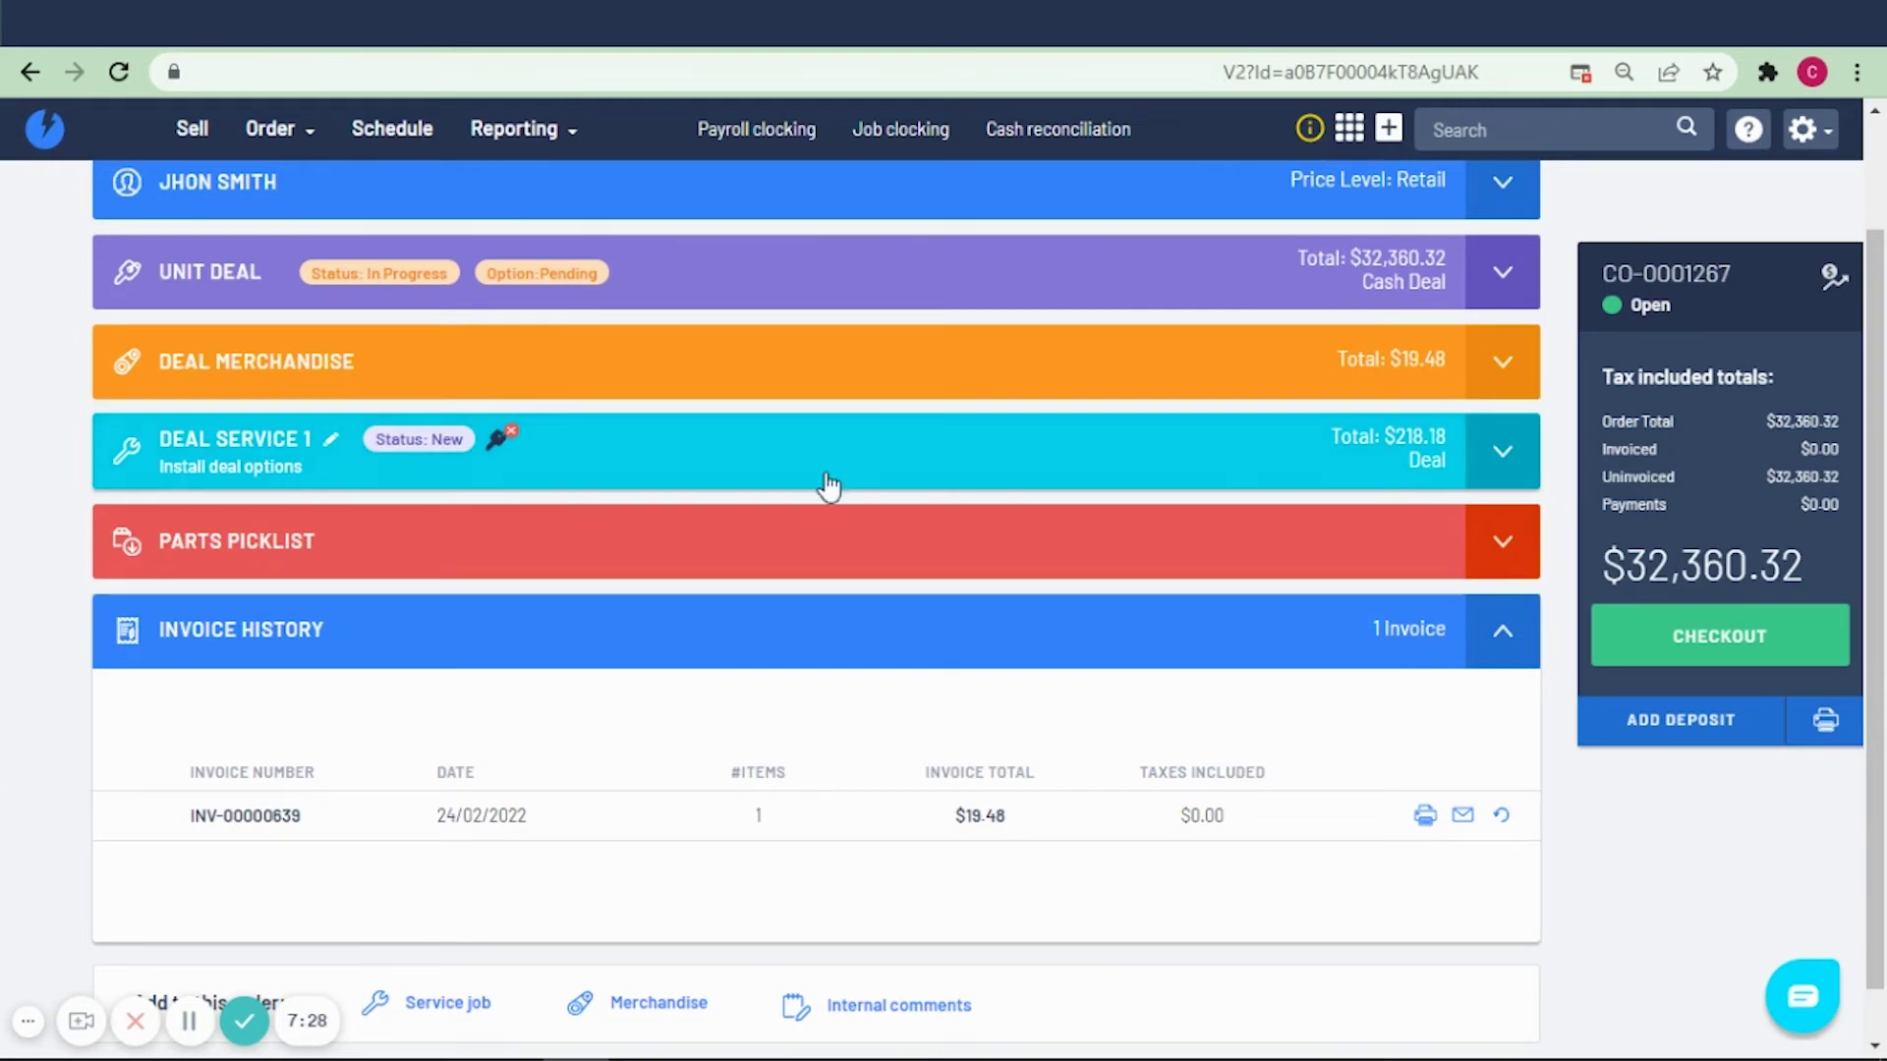
- Change the status of the Install deal options service job to Complete
left_click(1493, 471)
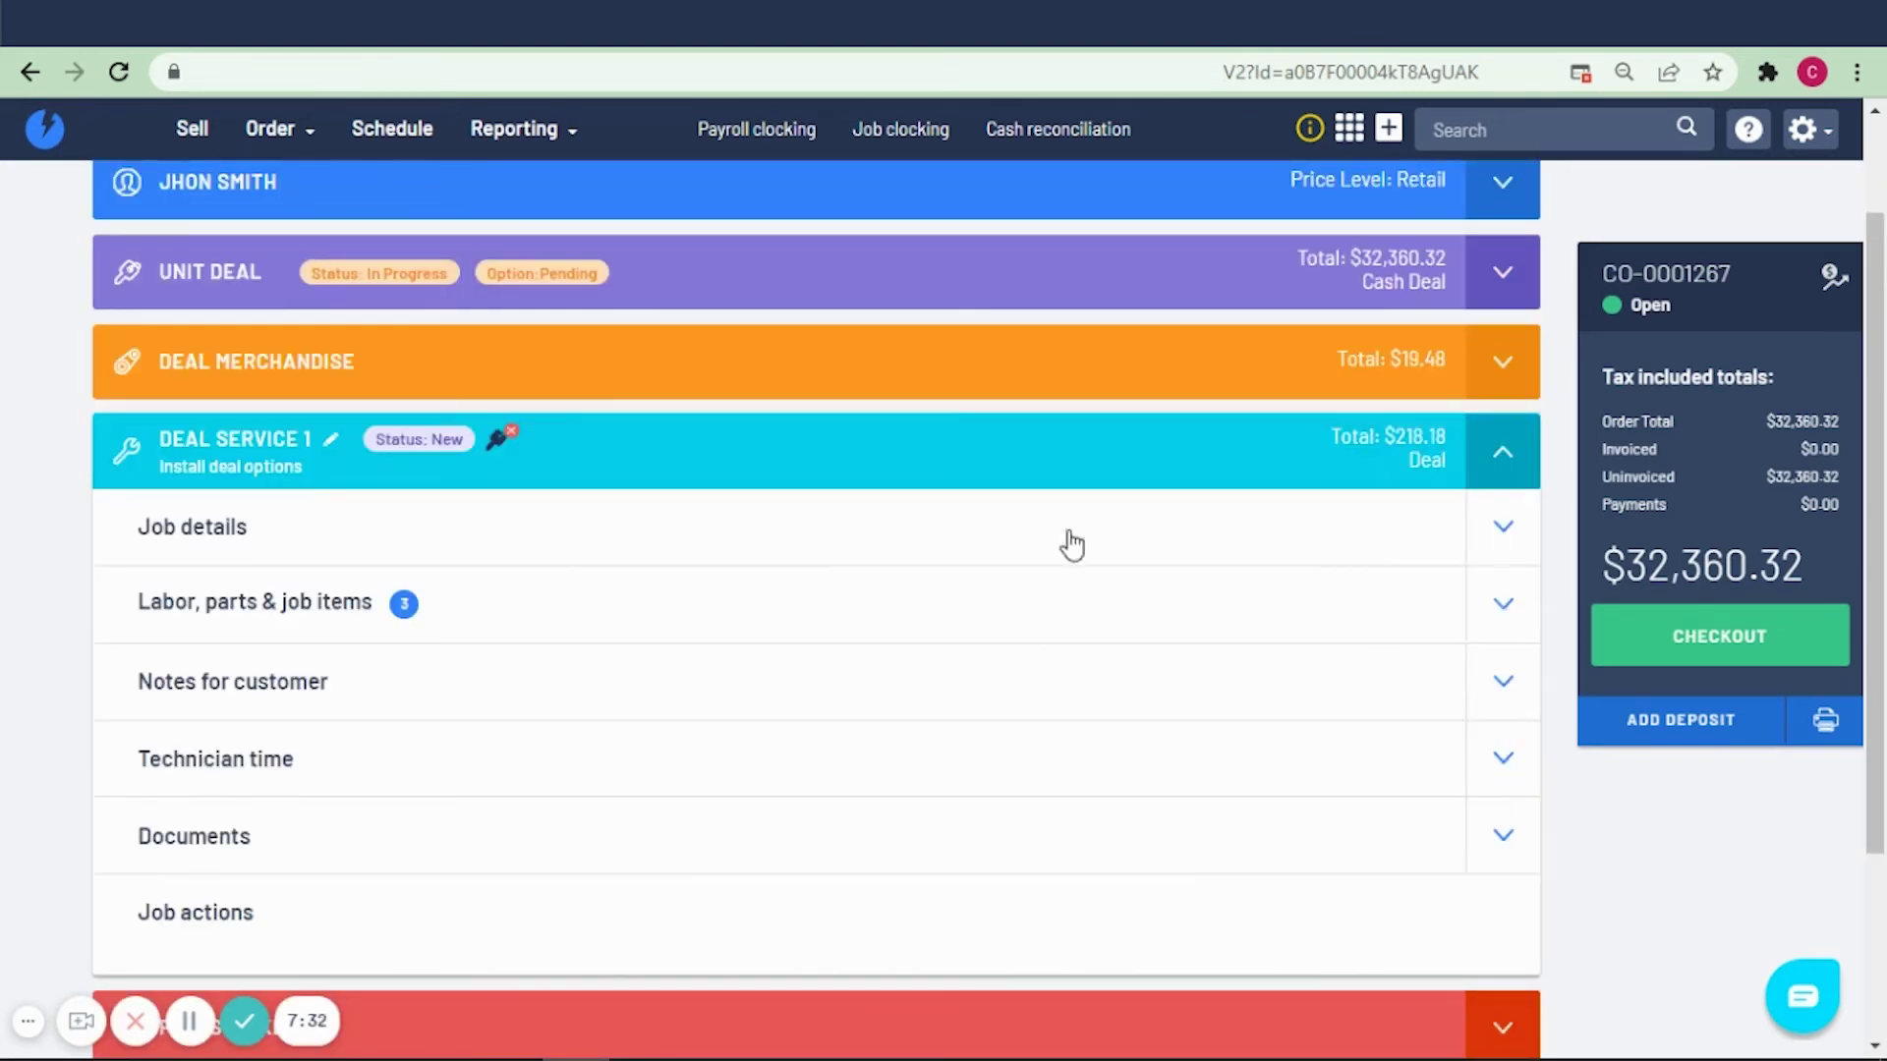
left_click(402, 453)
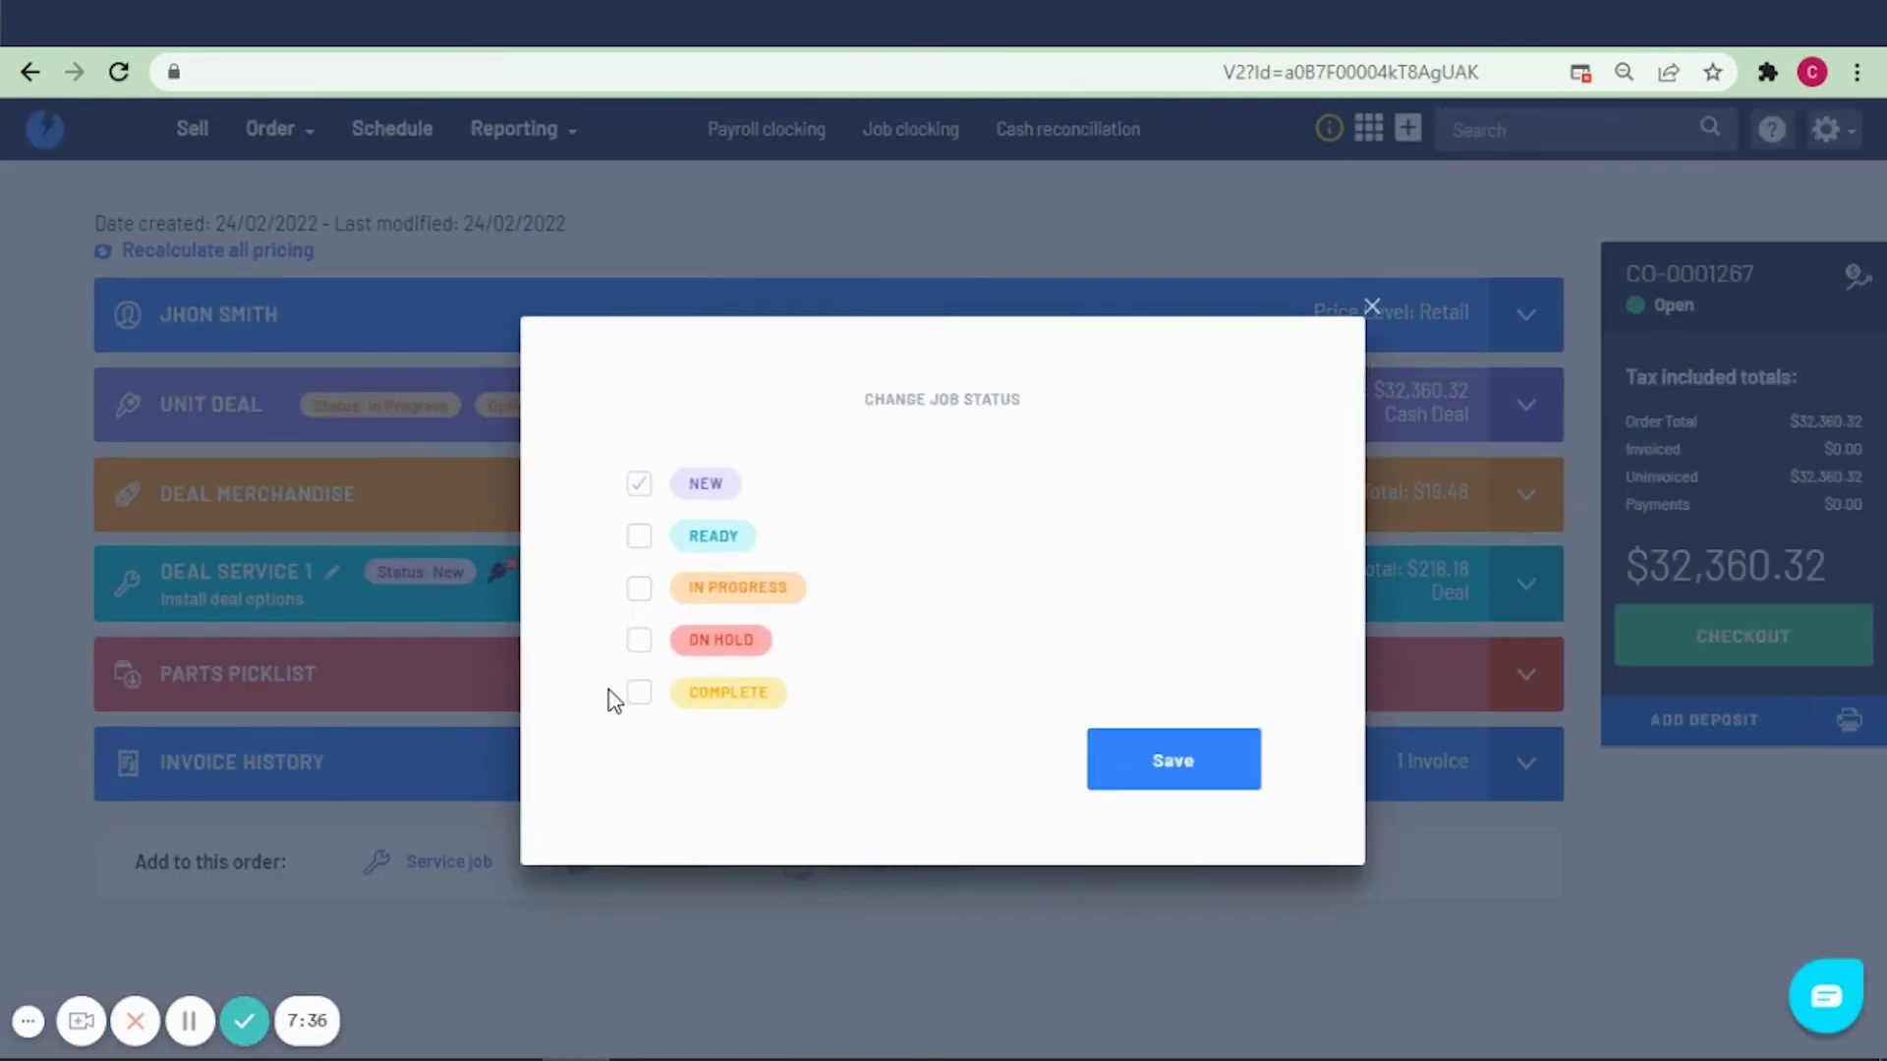
left_click(639, 693)
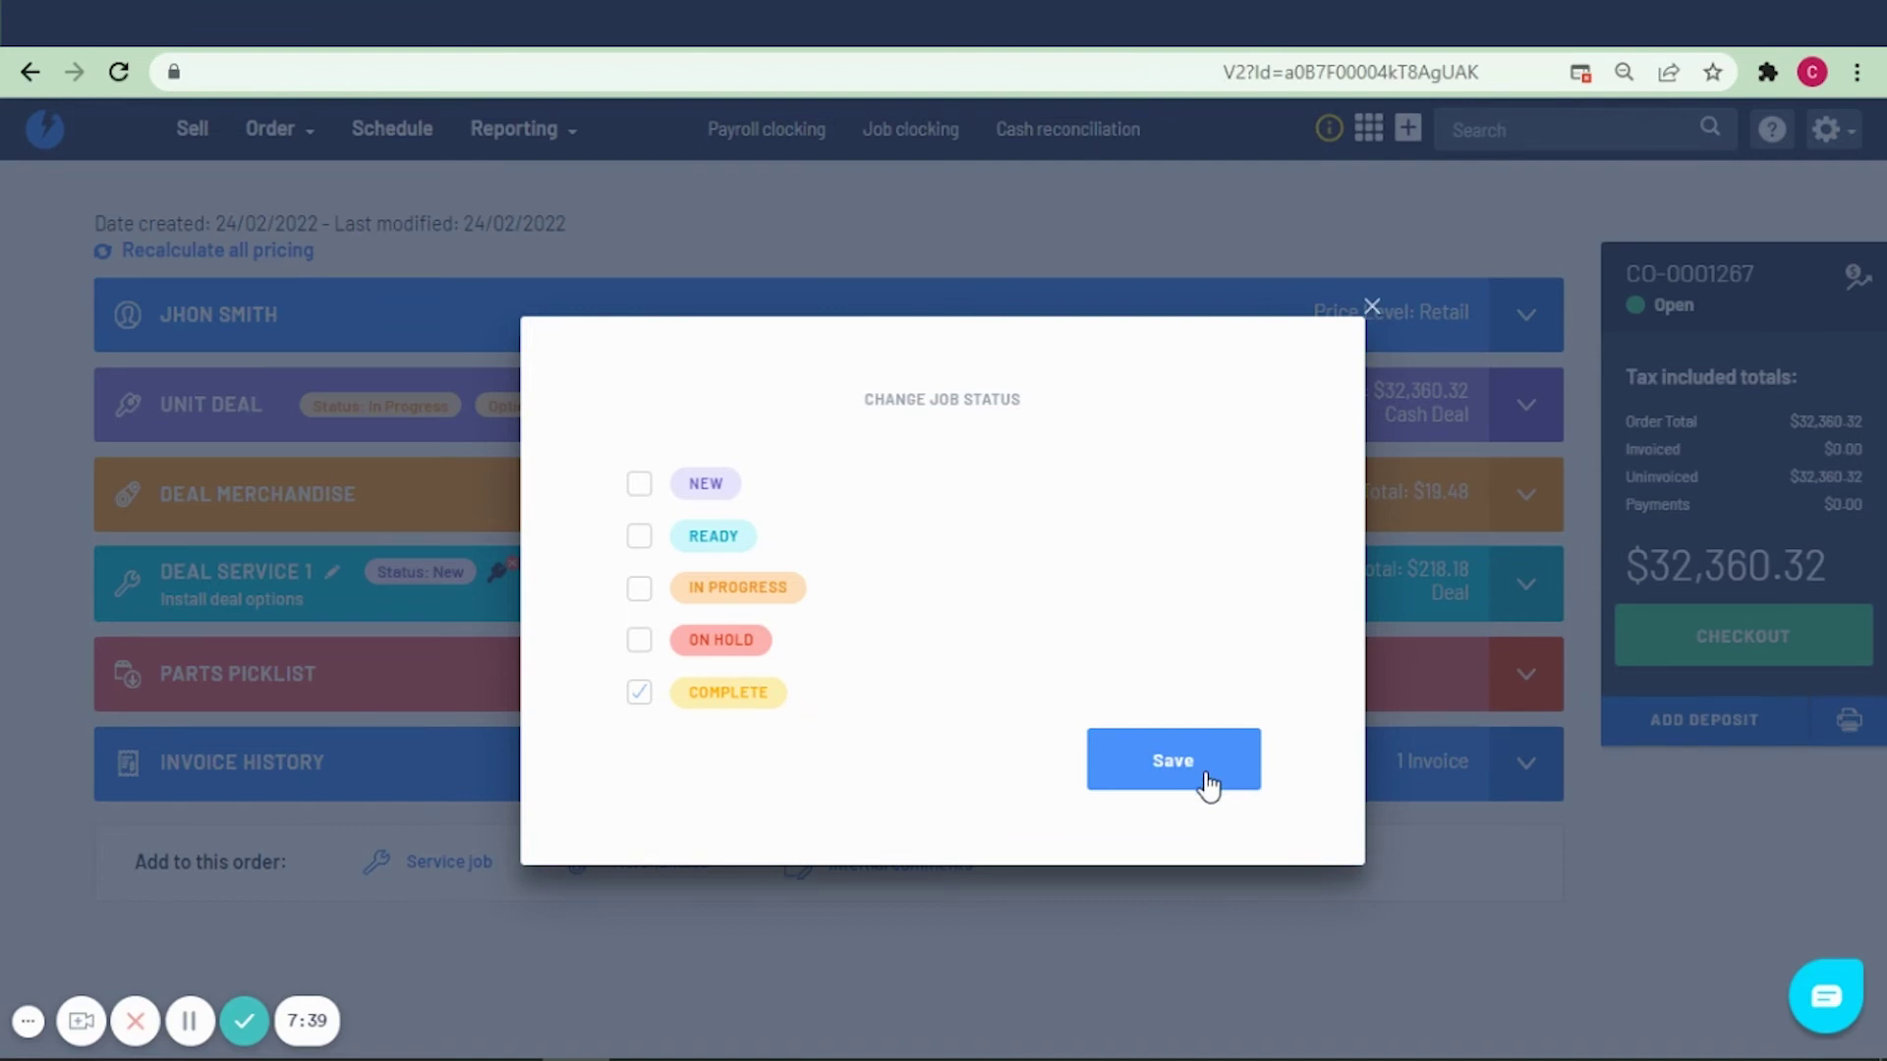
left_click(1208, 784)
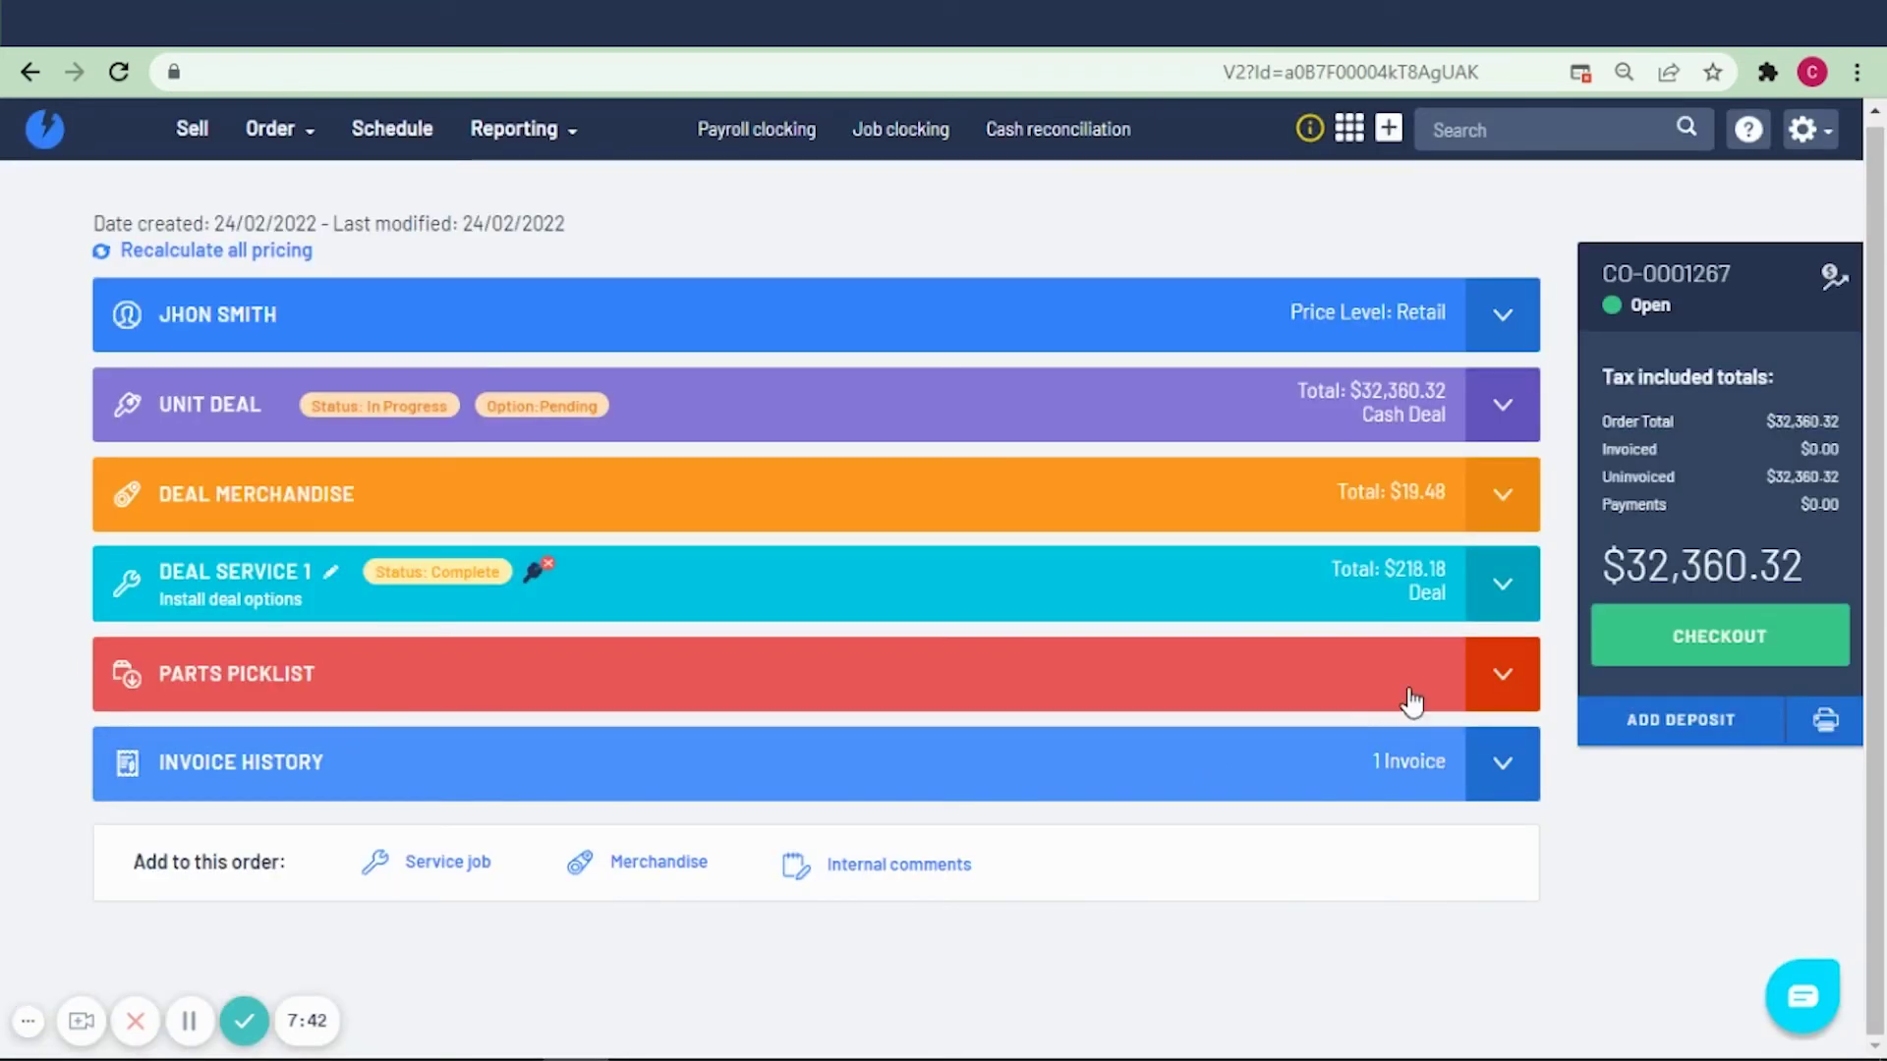
- Finalize the completed Install deal options service job and confirm that it should be closed
left_click(1500, 607)
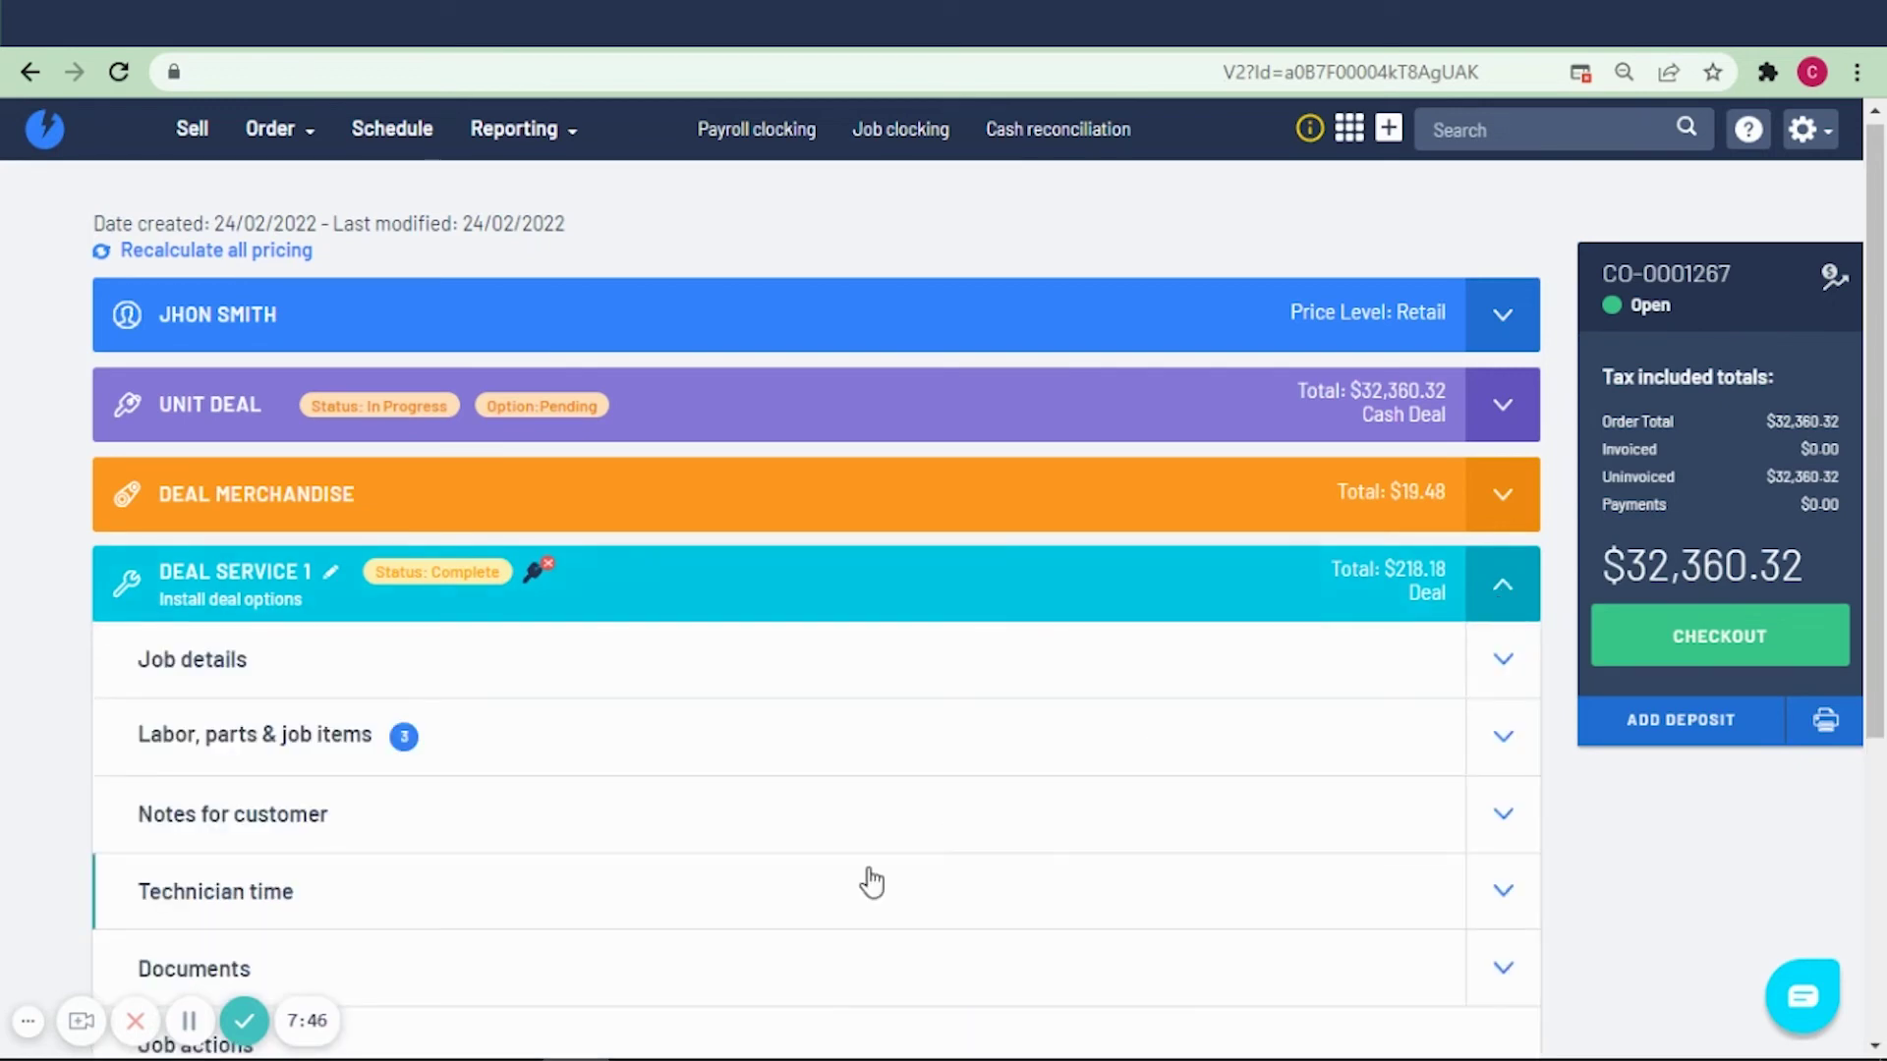
scroll(870, 881, "down", 1)
scroll(868, 876, "down", 2)
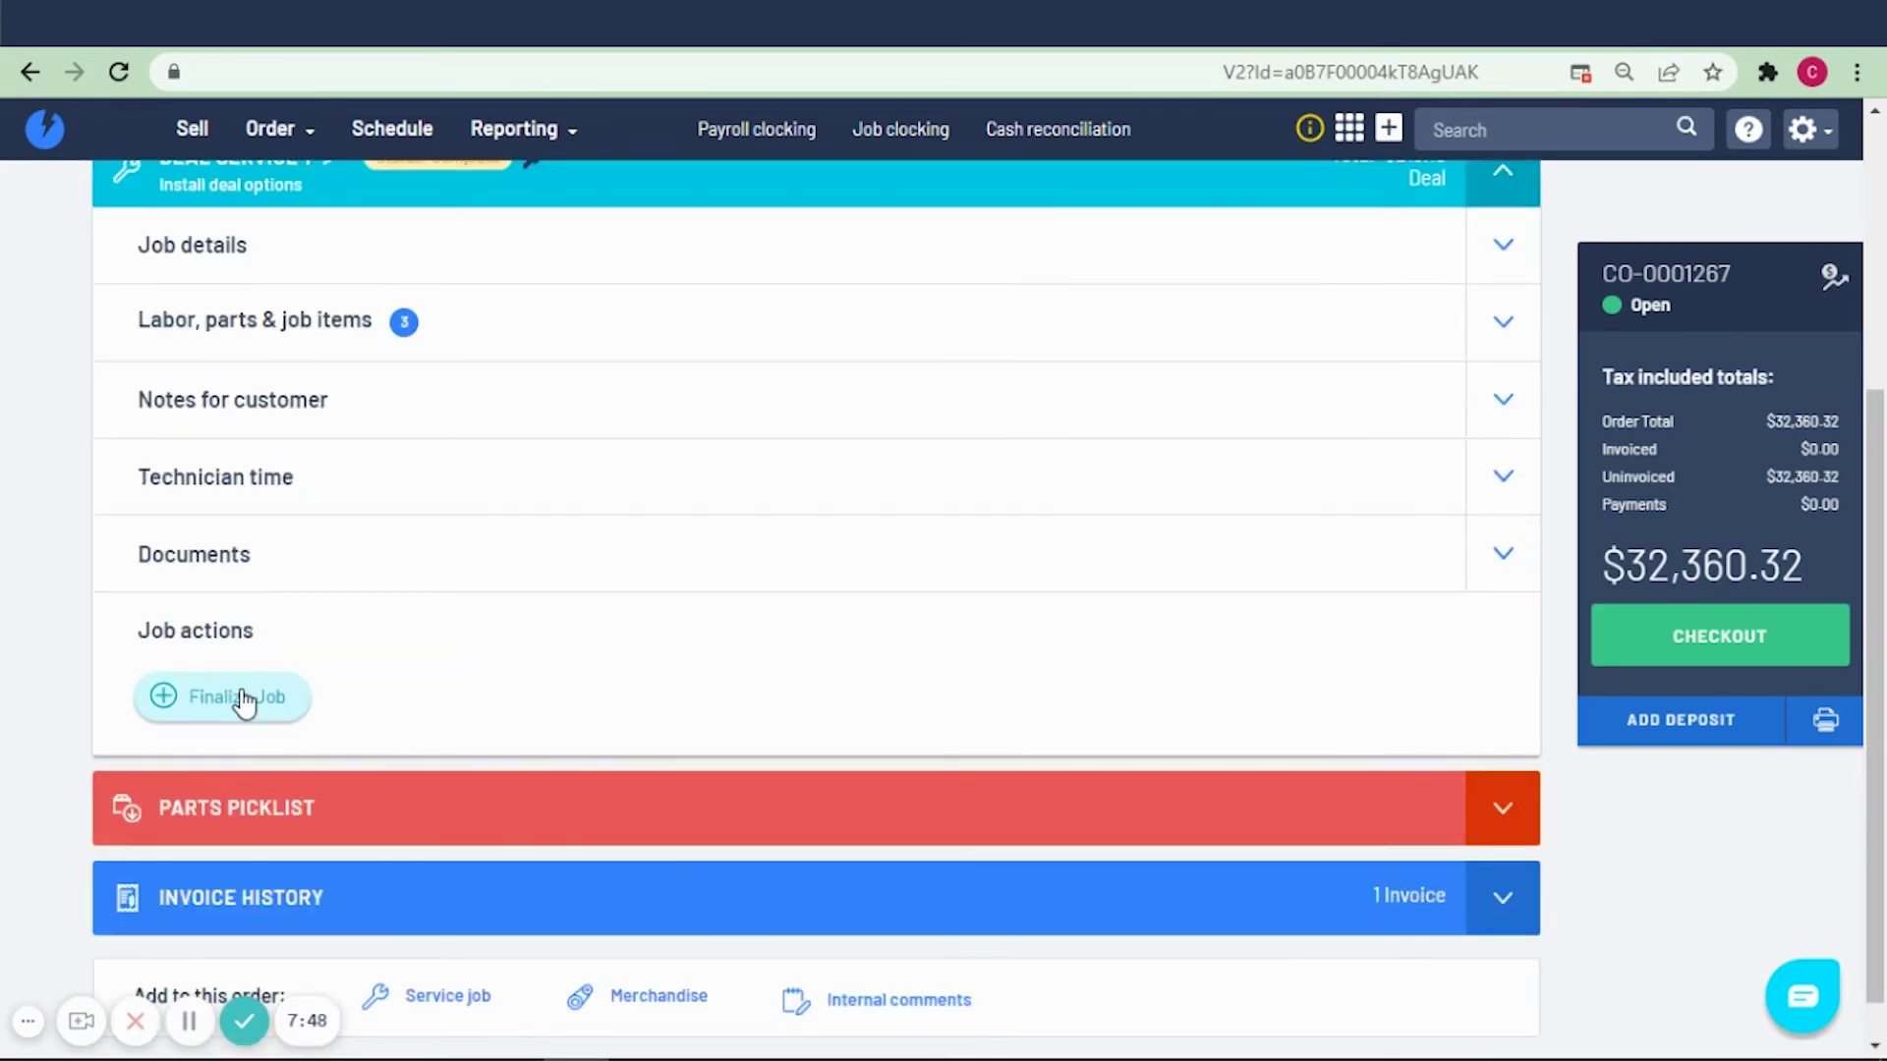
left_click(244, 700)
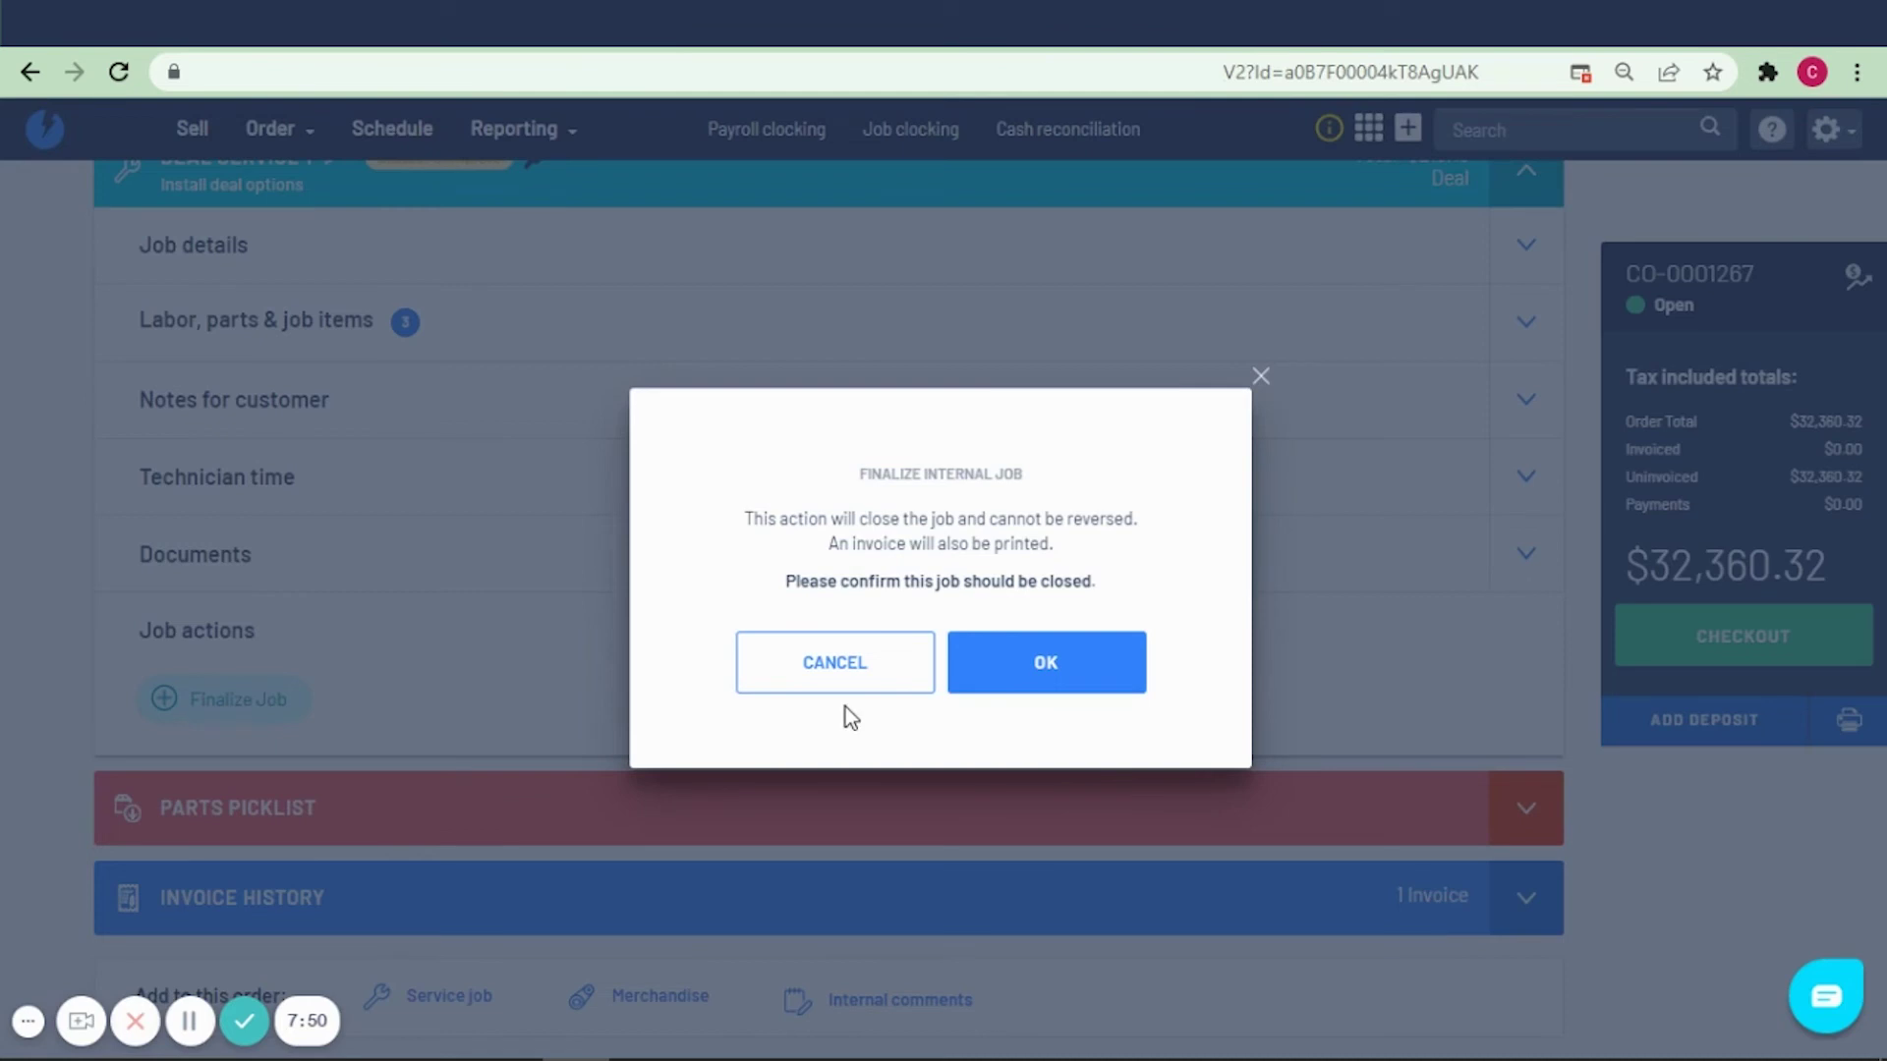
left_click(1009, 689)
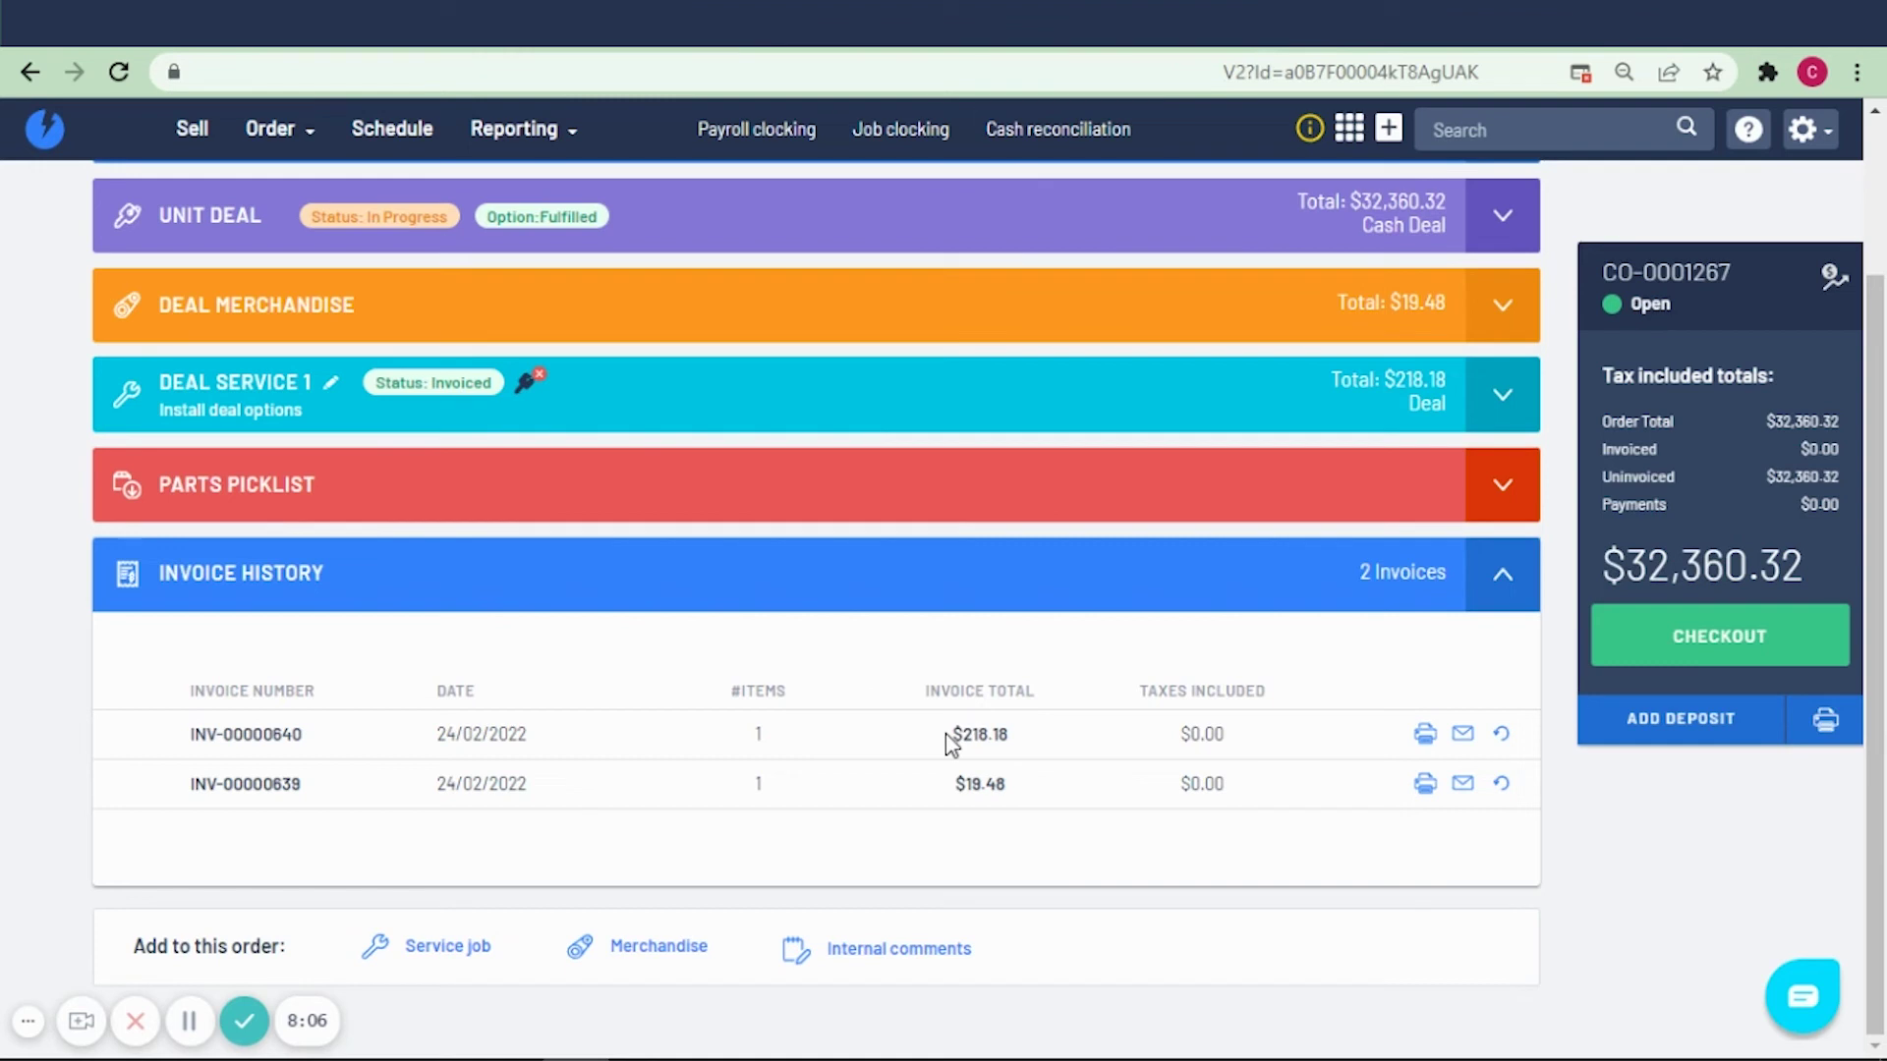
- Collapse the invoice history and change the unit deal's status to Approved
left_click(1483, 606)
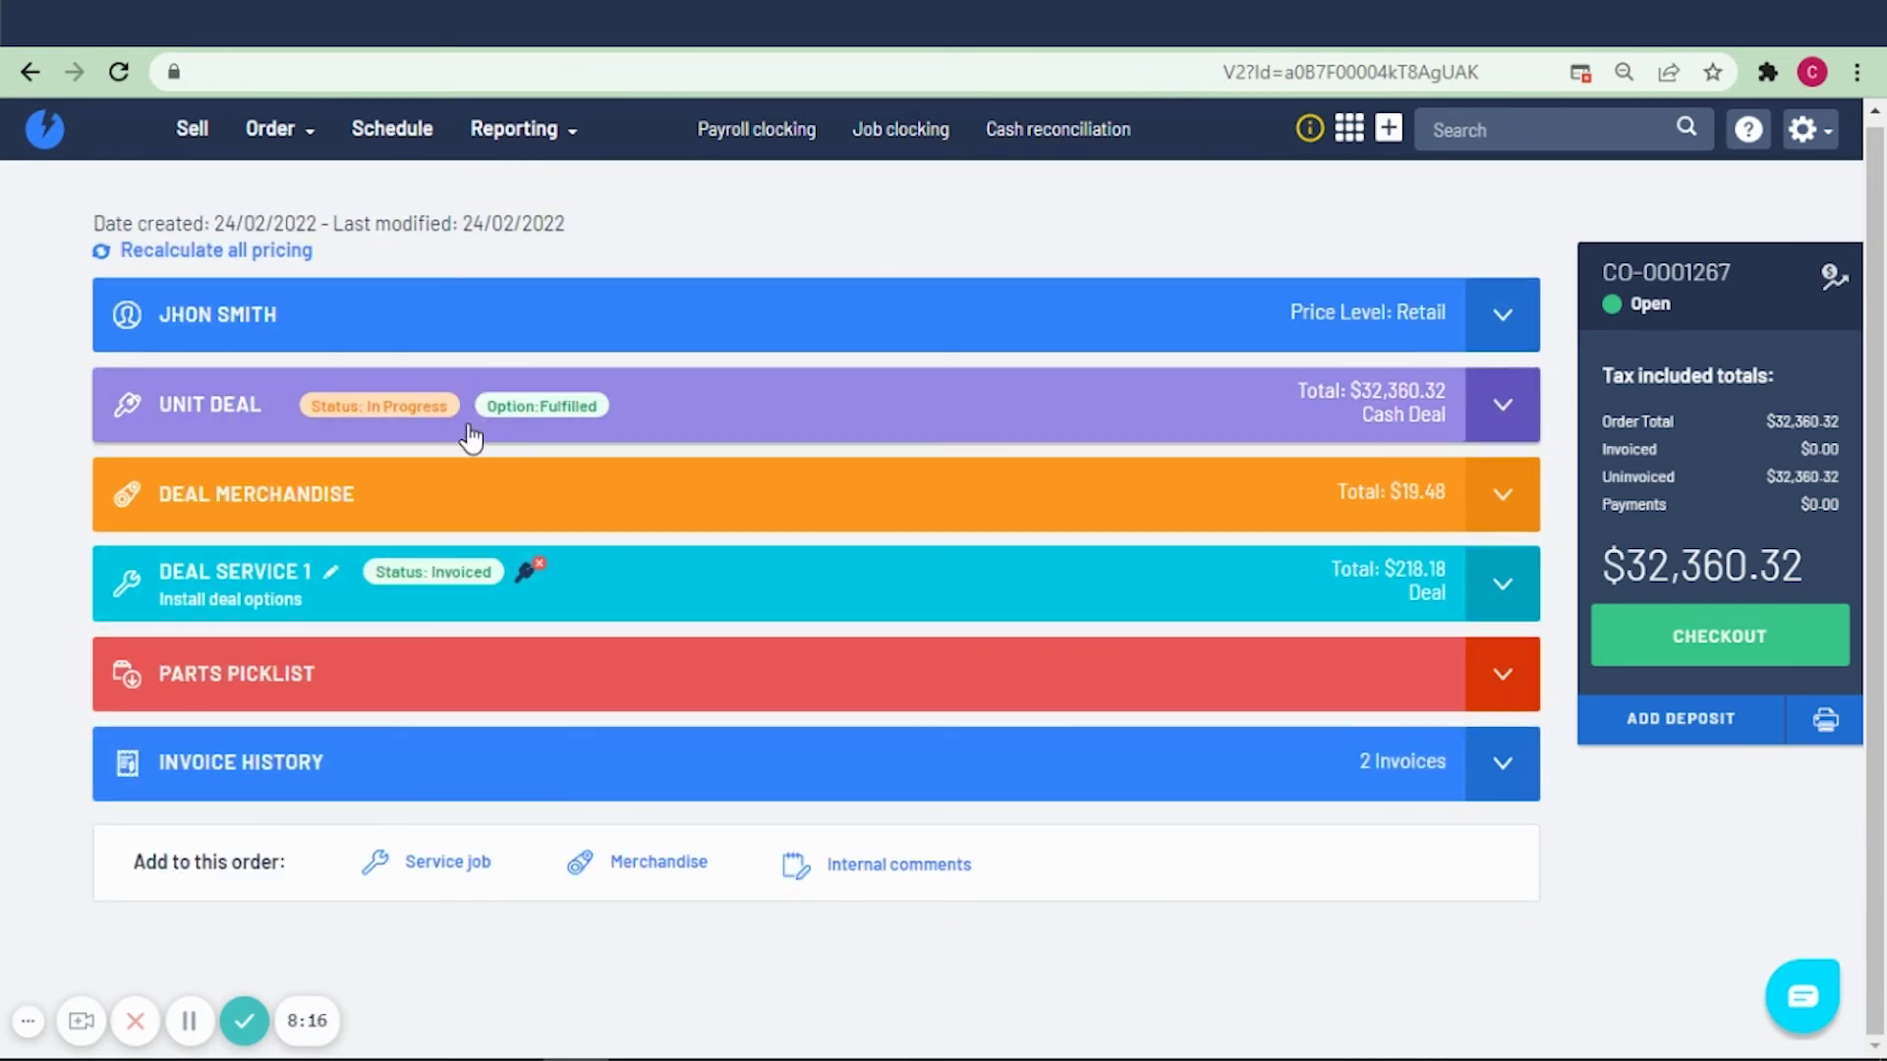
left_click(373, 406)
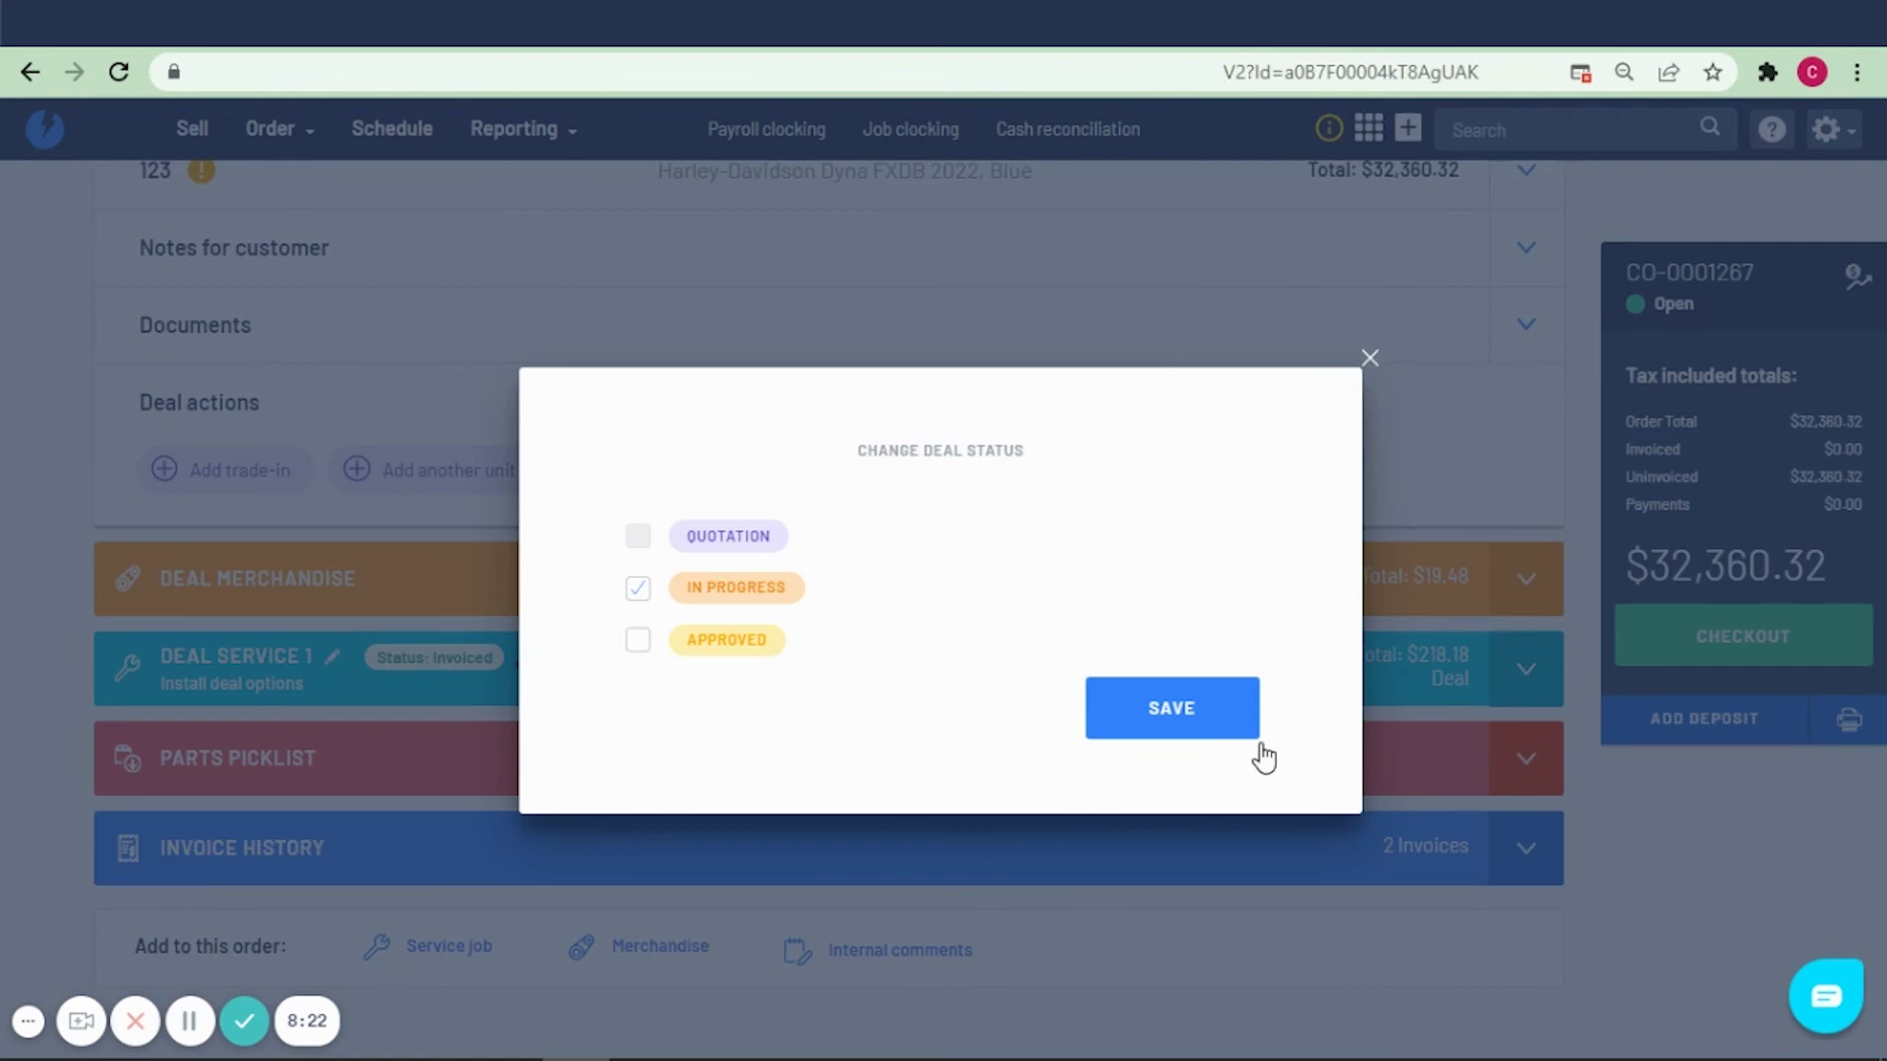
left_click(1195, 735)
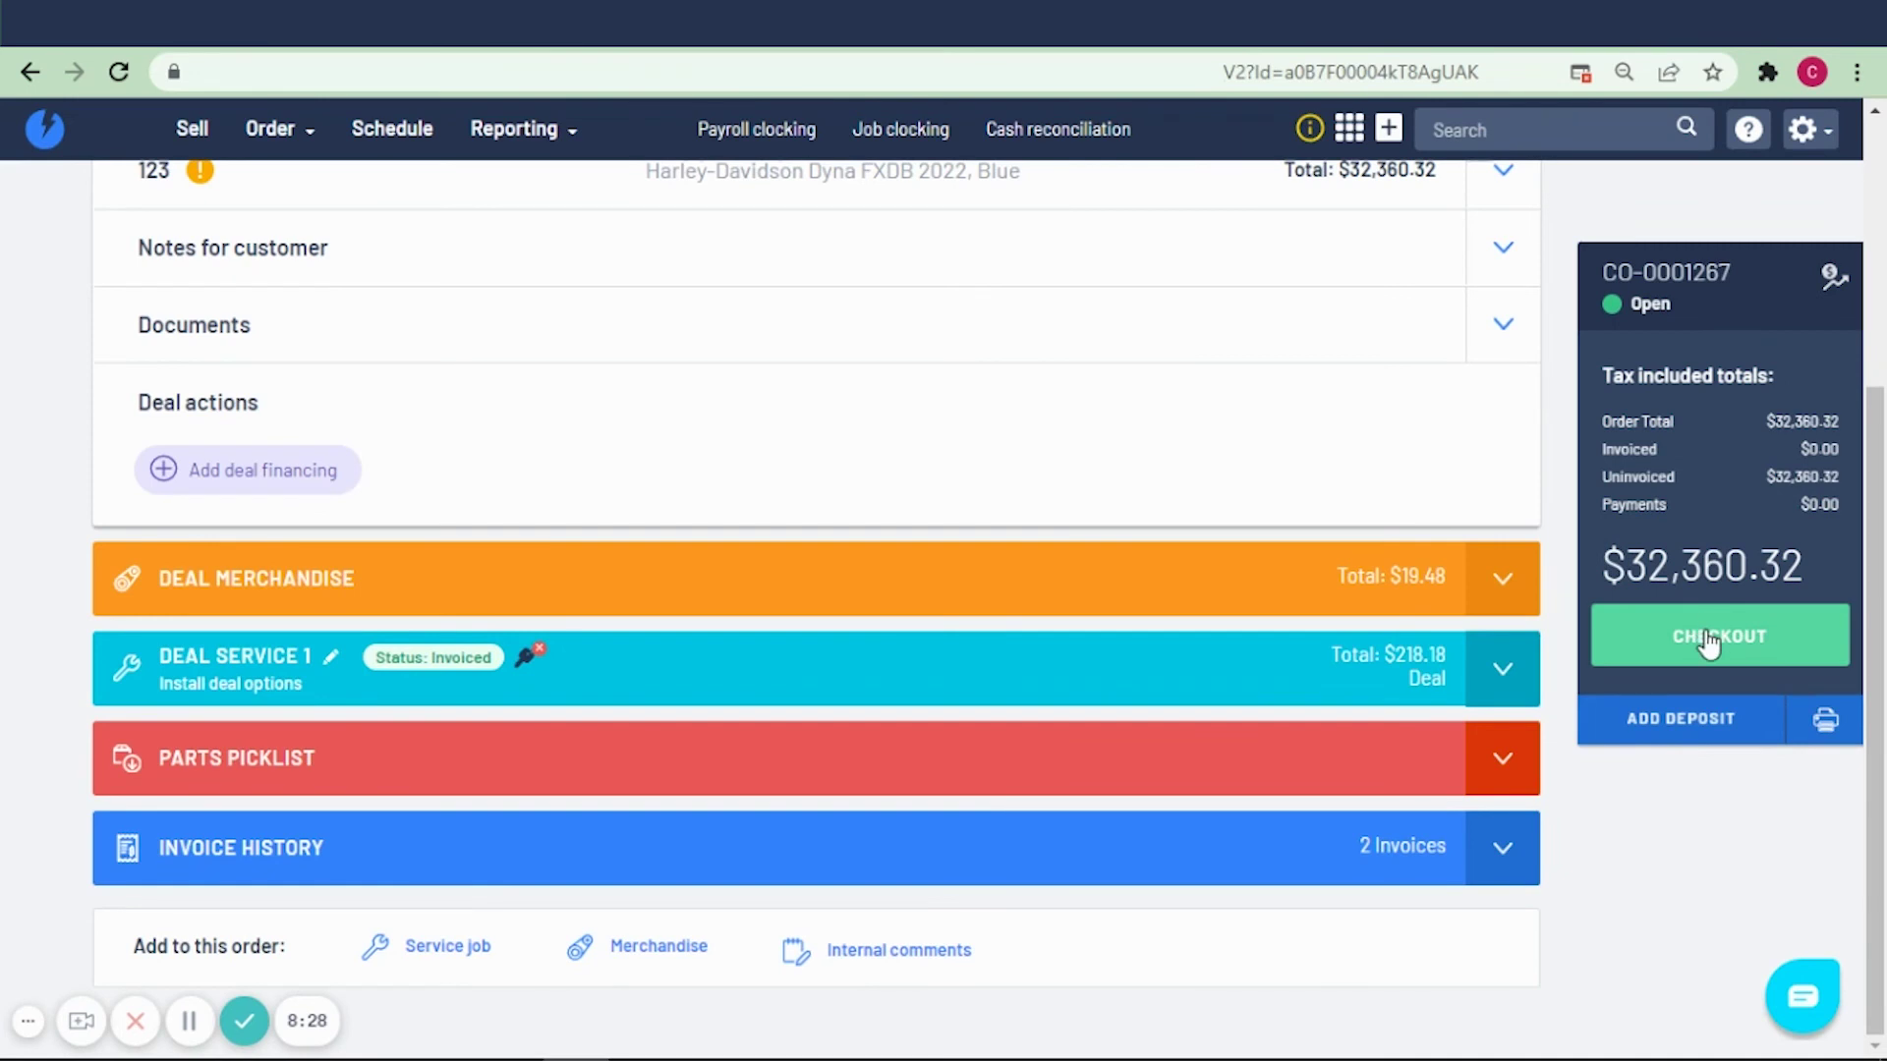
- Check out the approved deal with a cash payment of 32360.3, with invoice printing turned off
left_click(1710, 644)
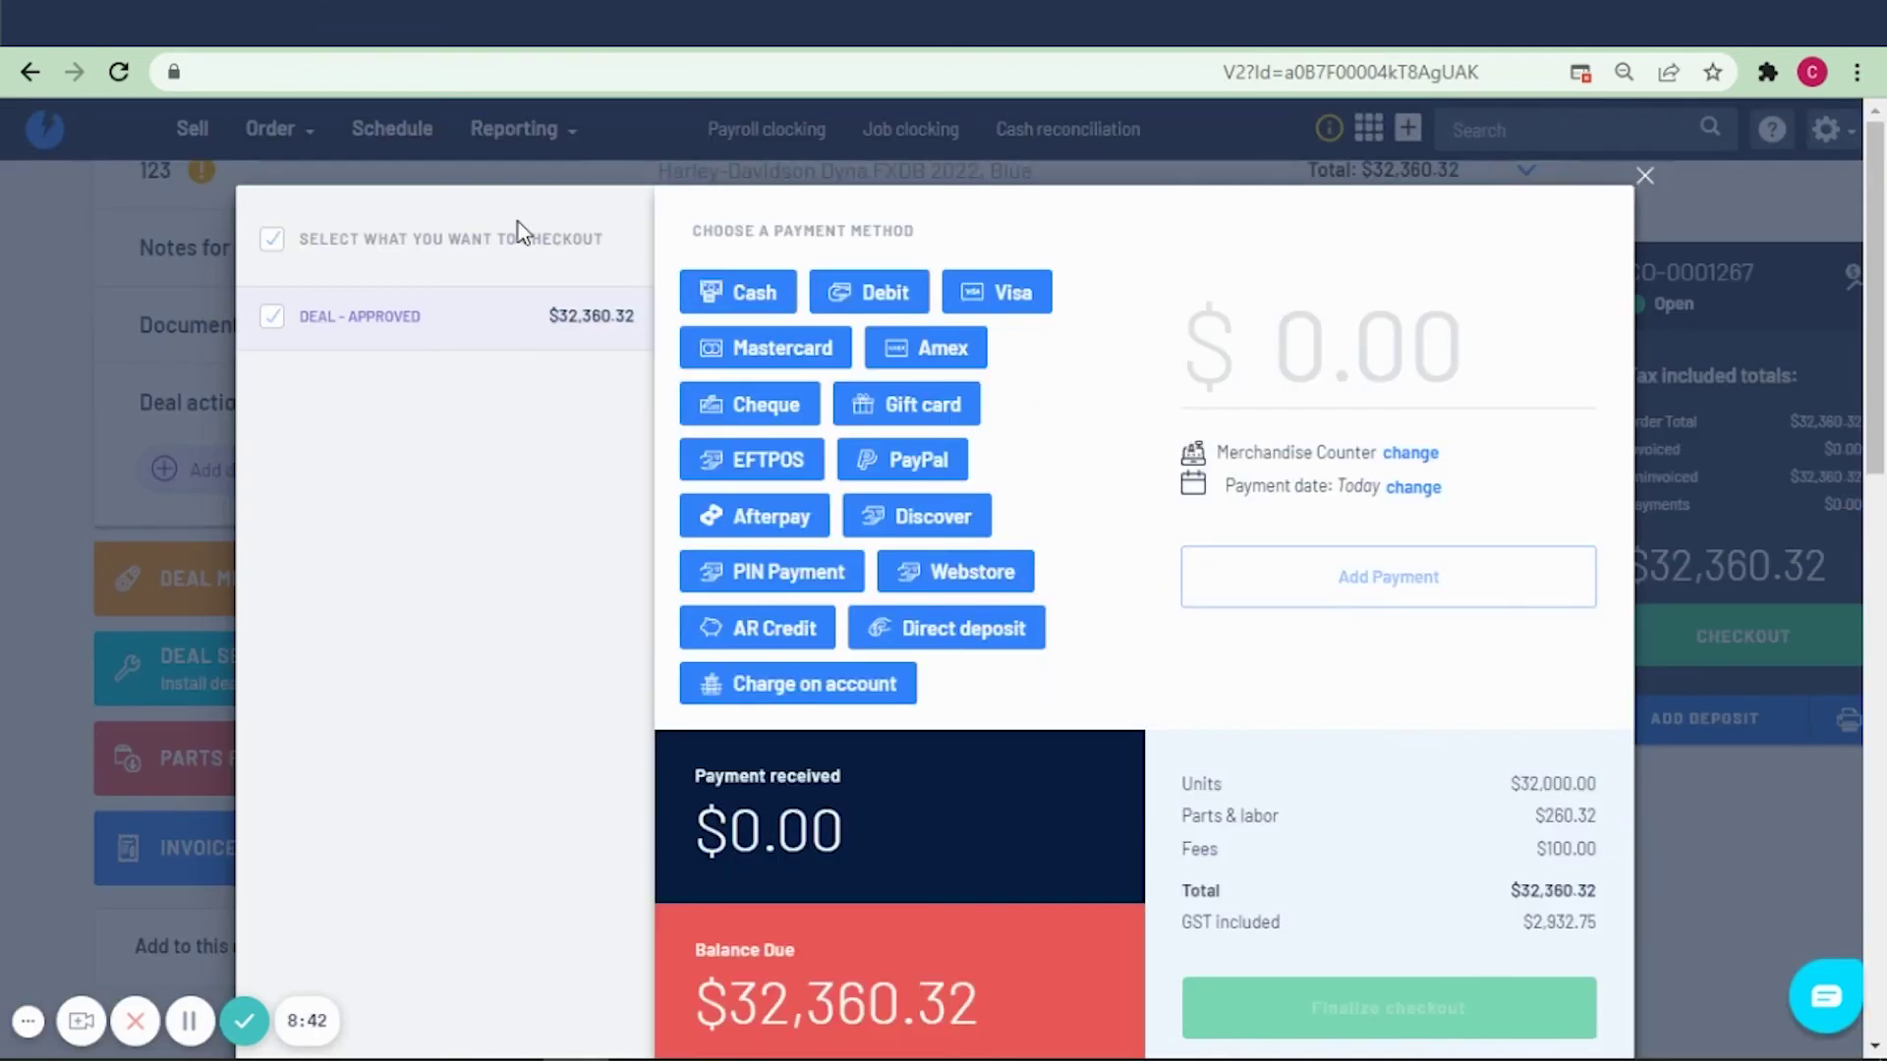
left_click(766, 302)
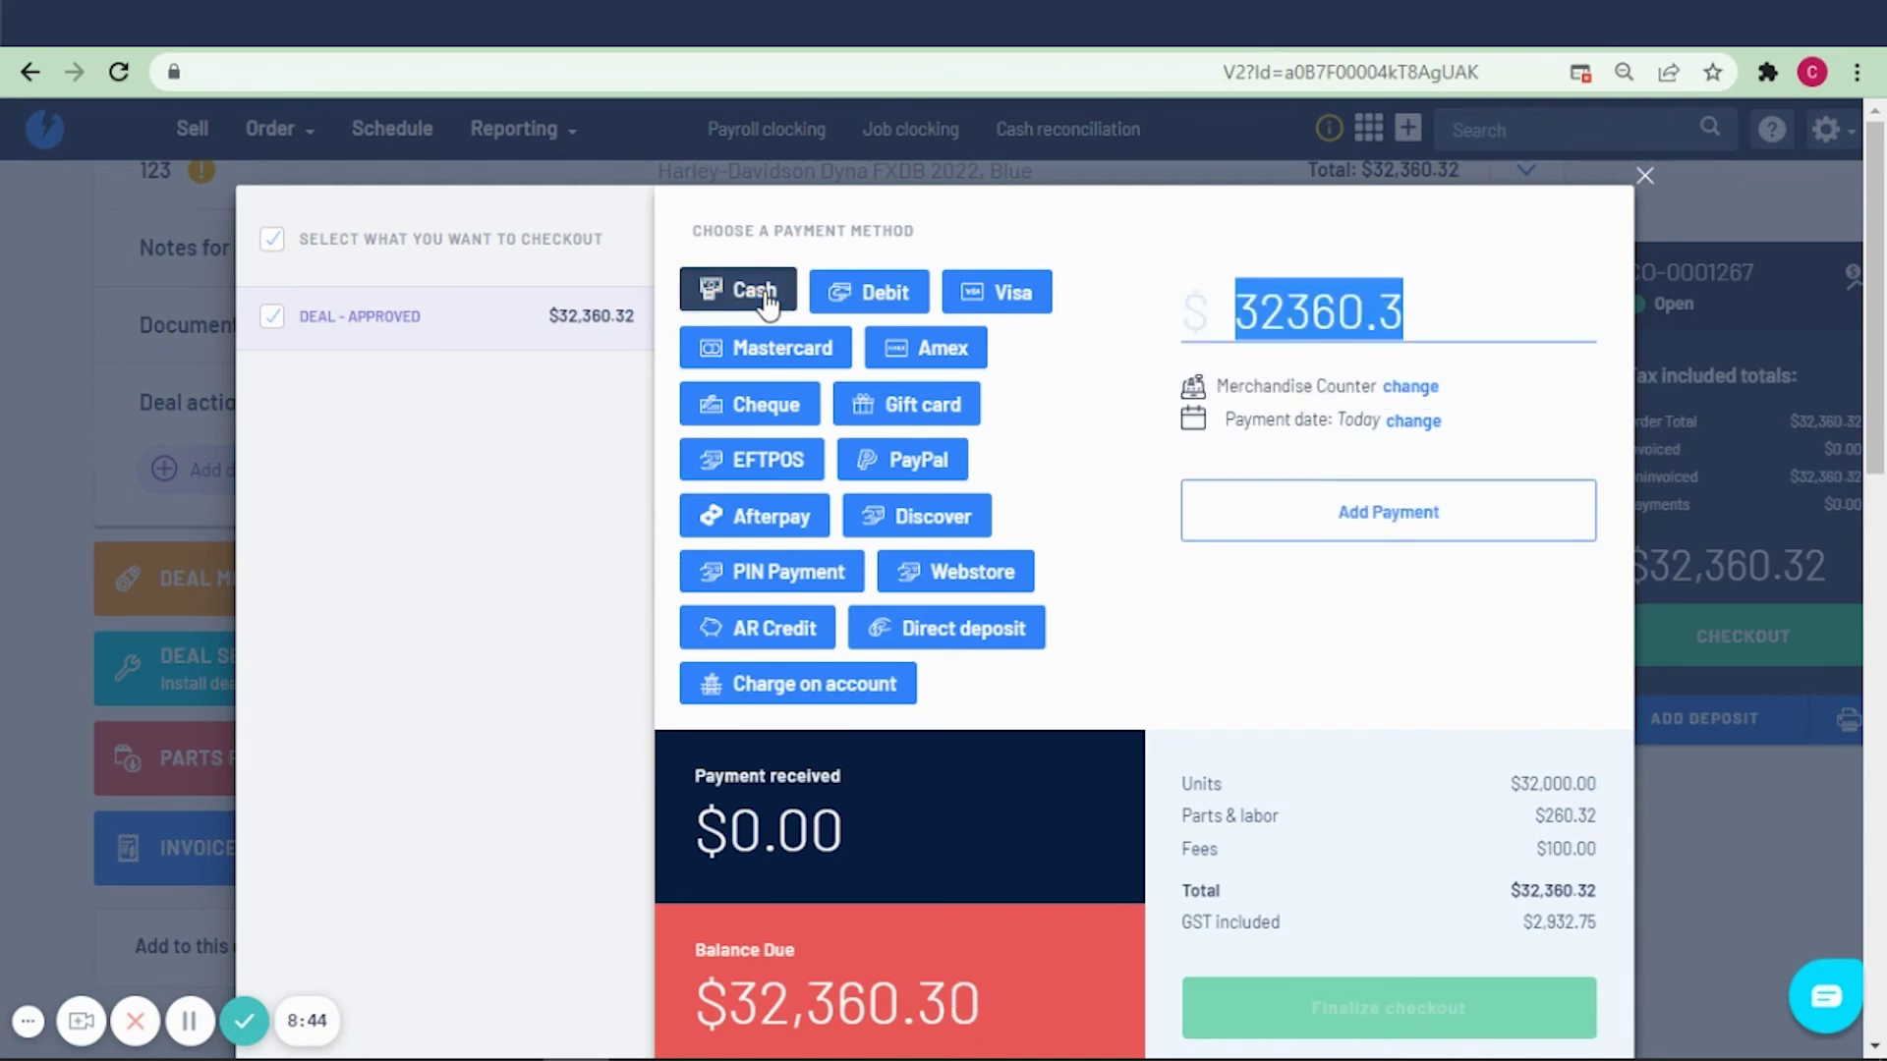
left_click(1464, 540)
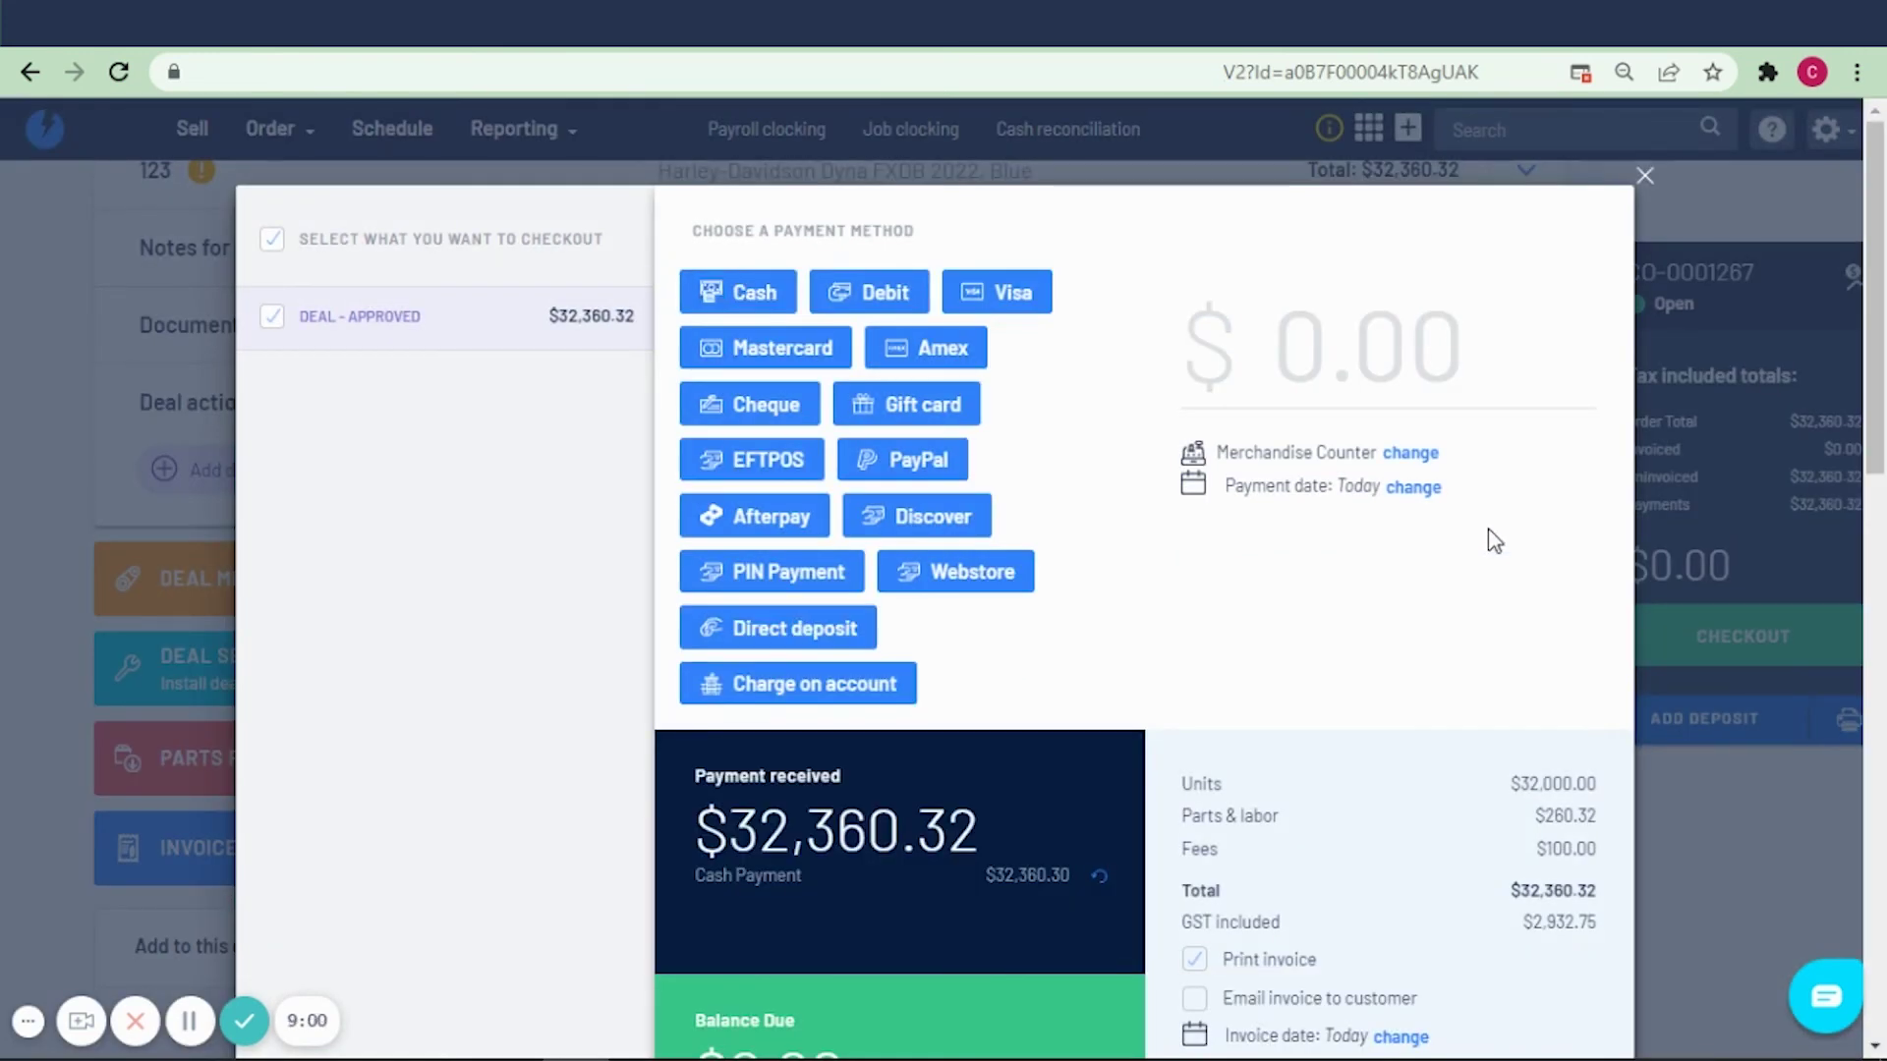
left_click_drag(1884, 384, 1884, 518)
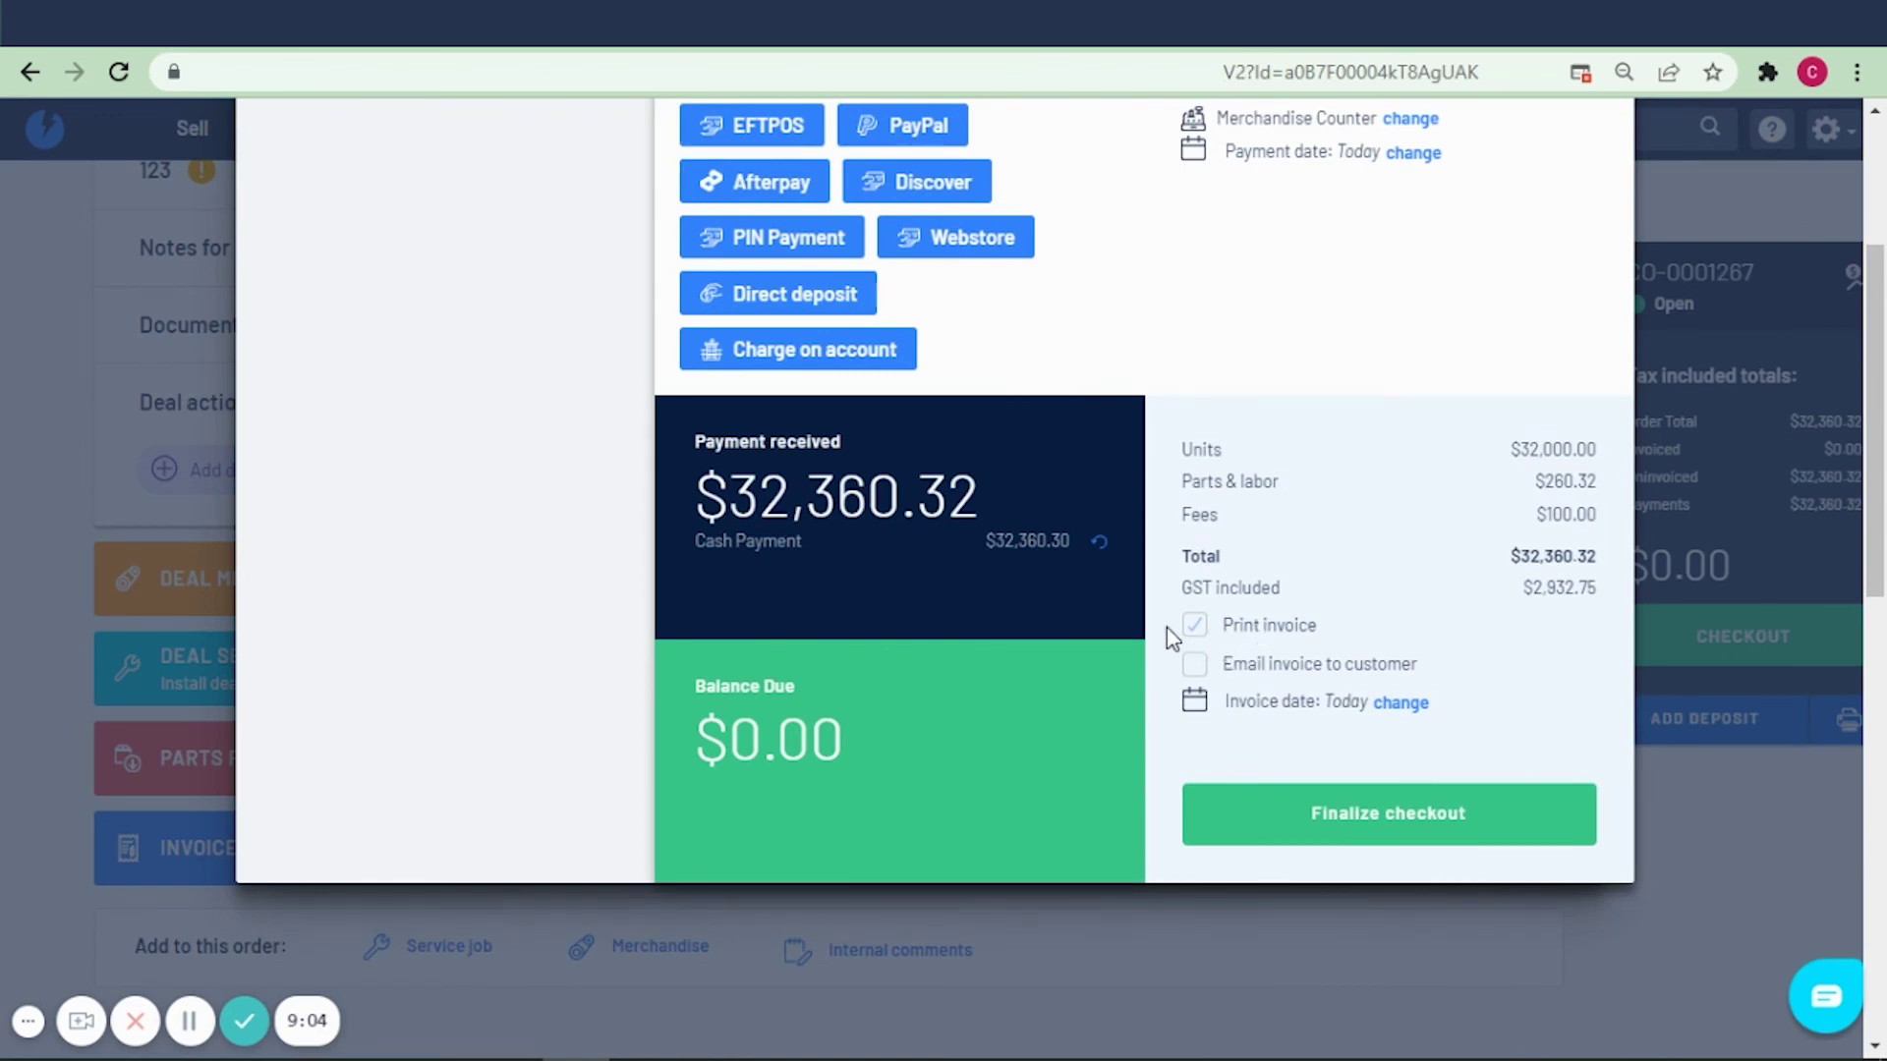
left_click(1201, 634)
left_click(1467, 847)
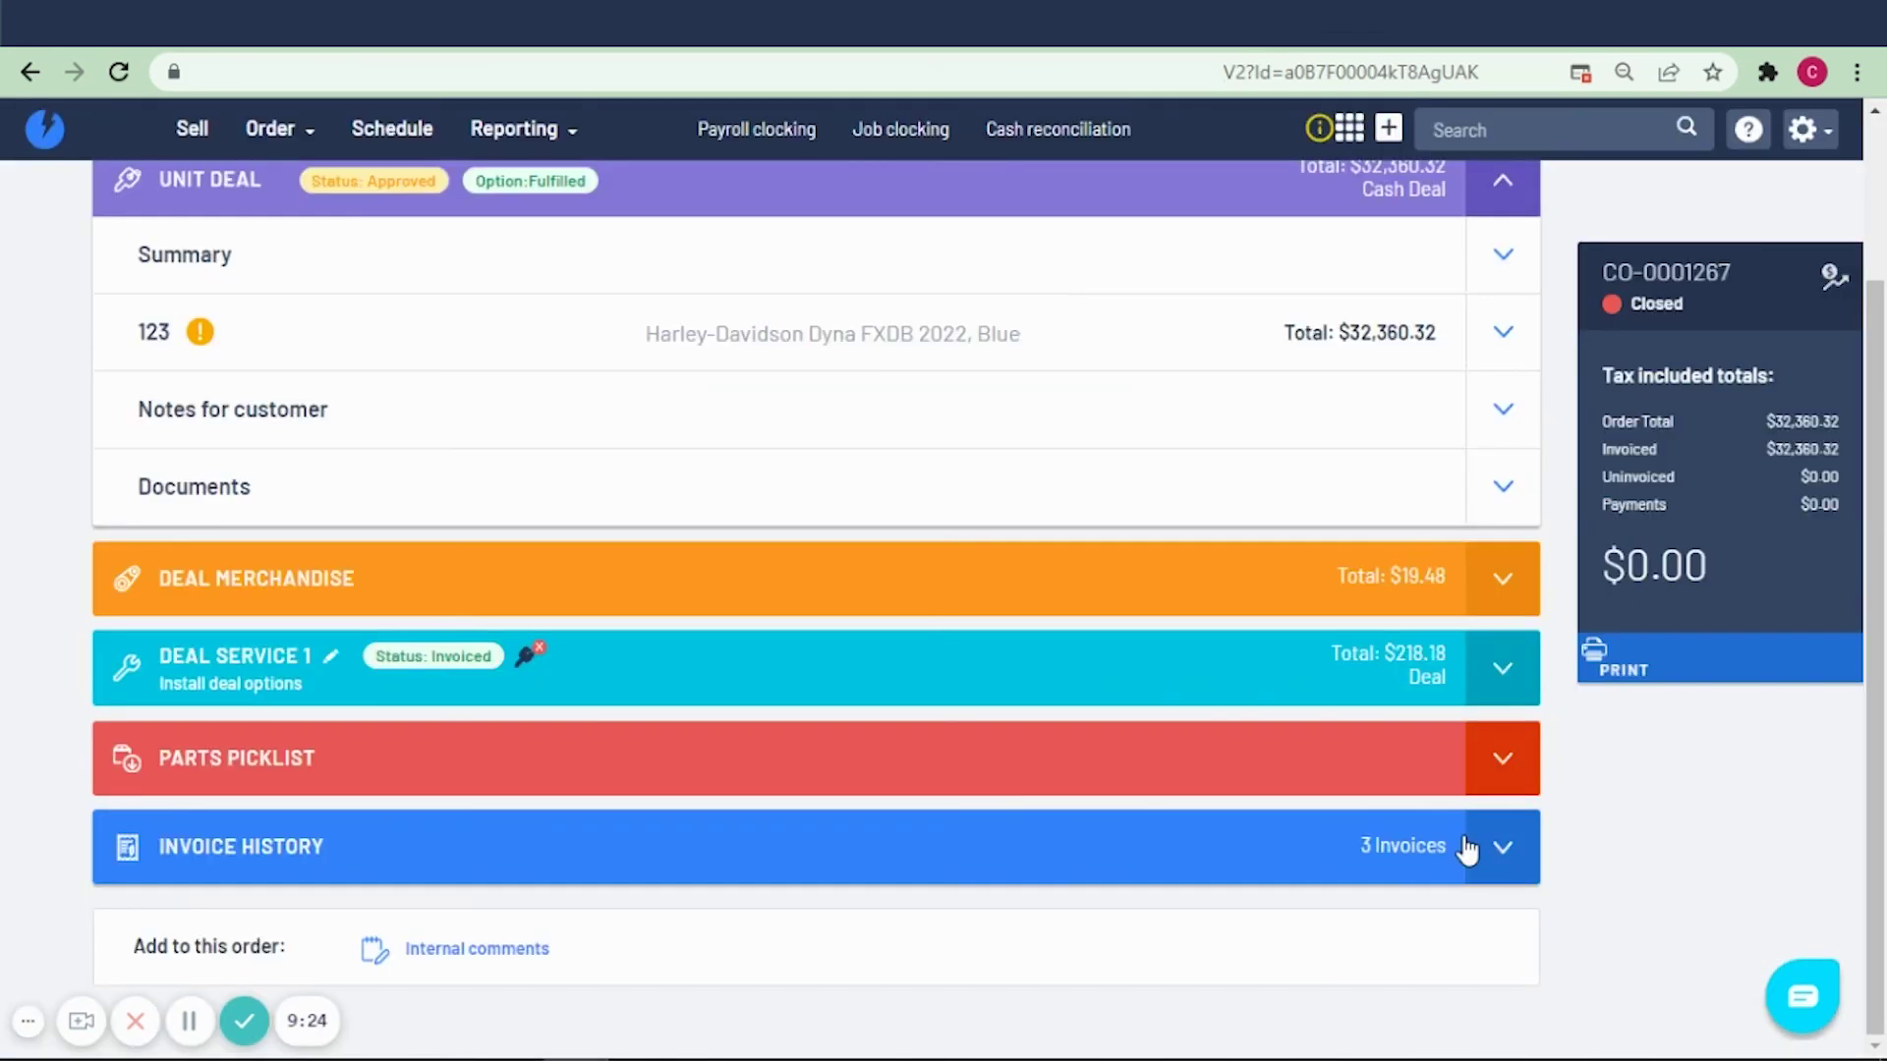
- Review the closed order's invoice history and the statuses of its deal sections
left_click(1468, 852)
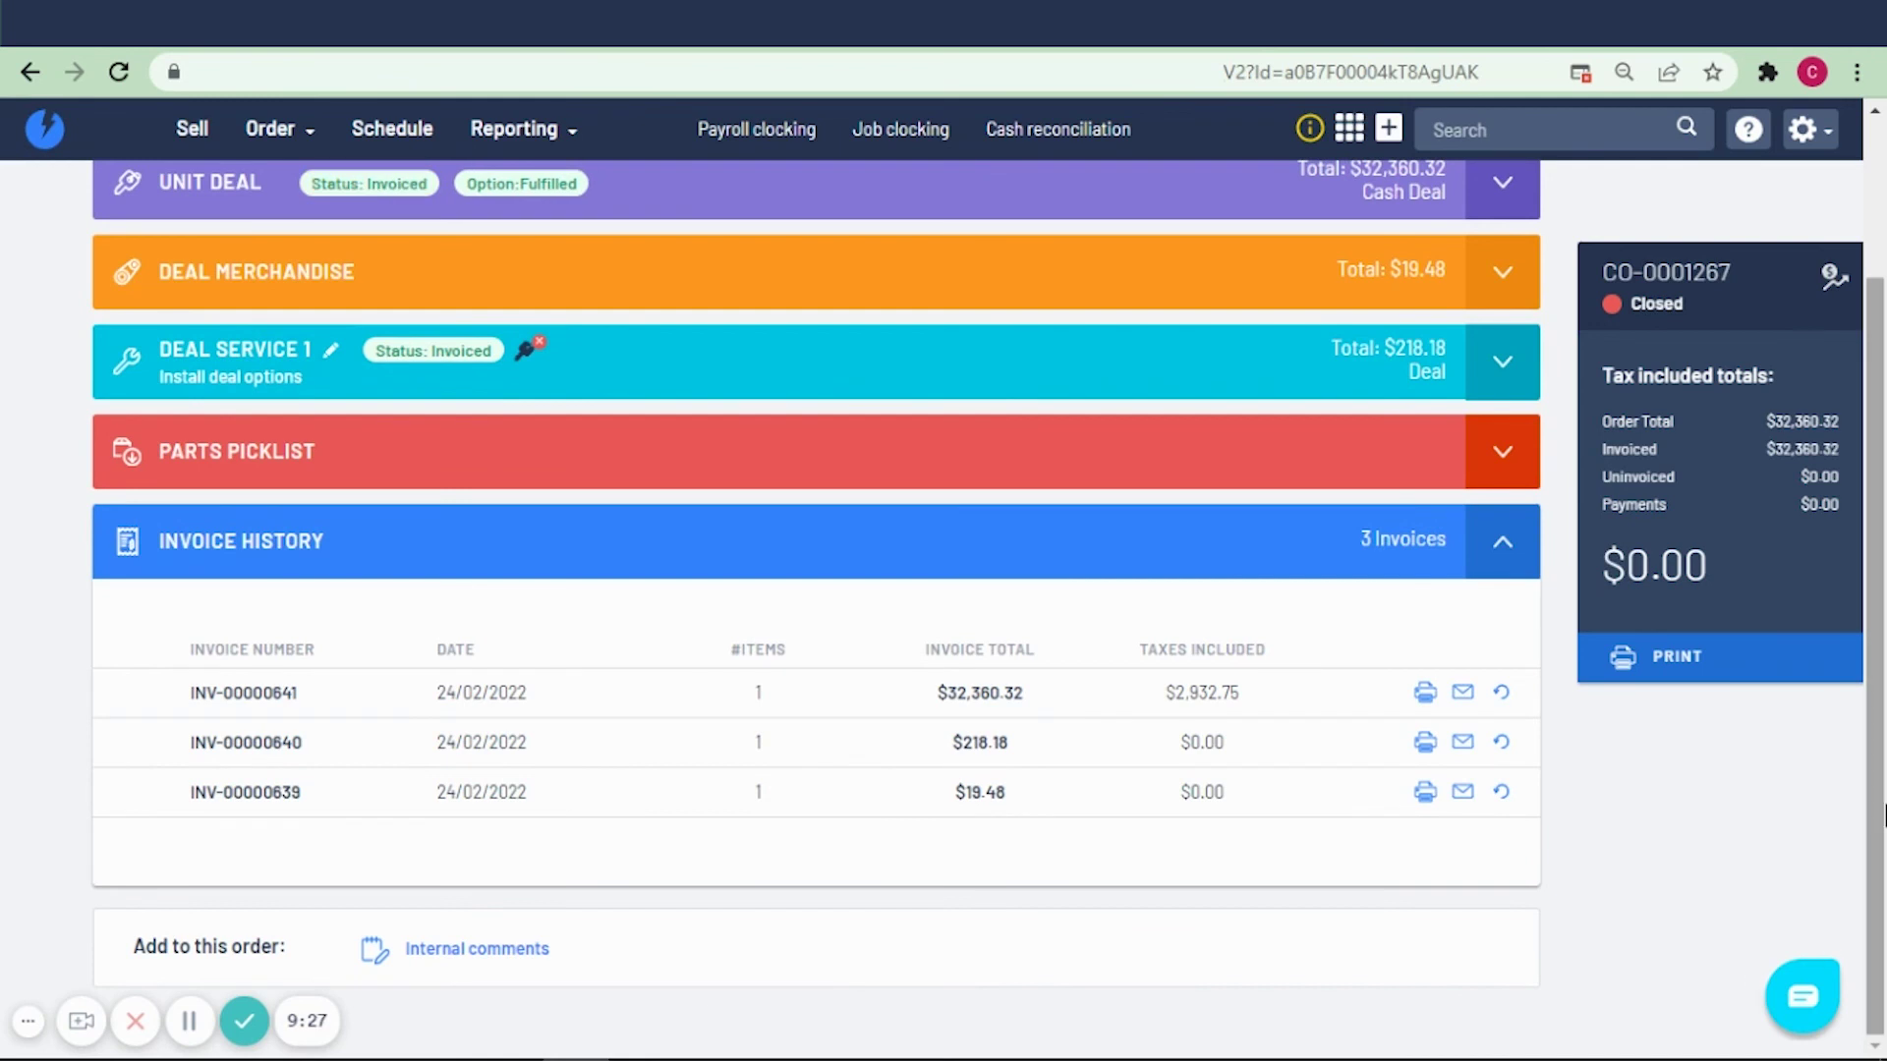
left_click_drag(1883, 814, 1883, 773)
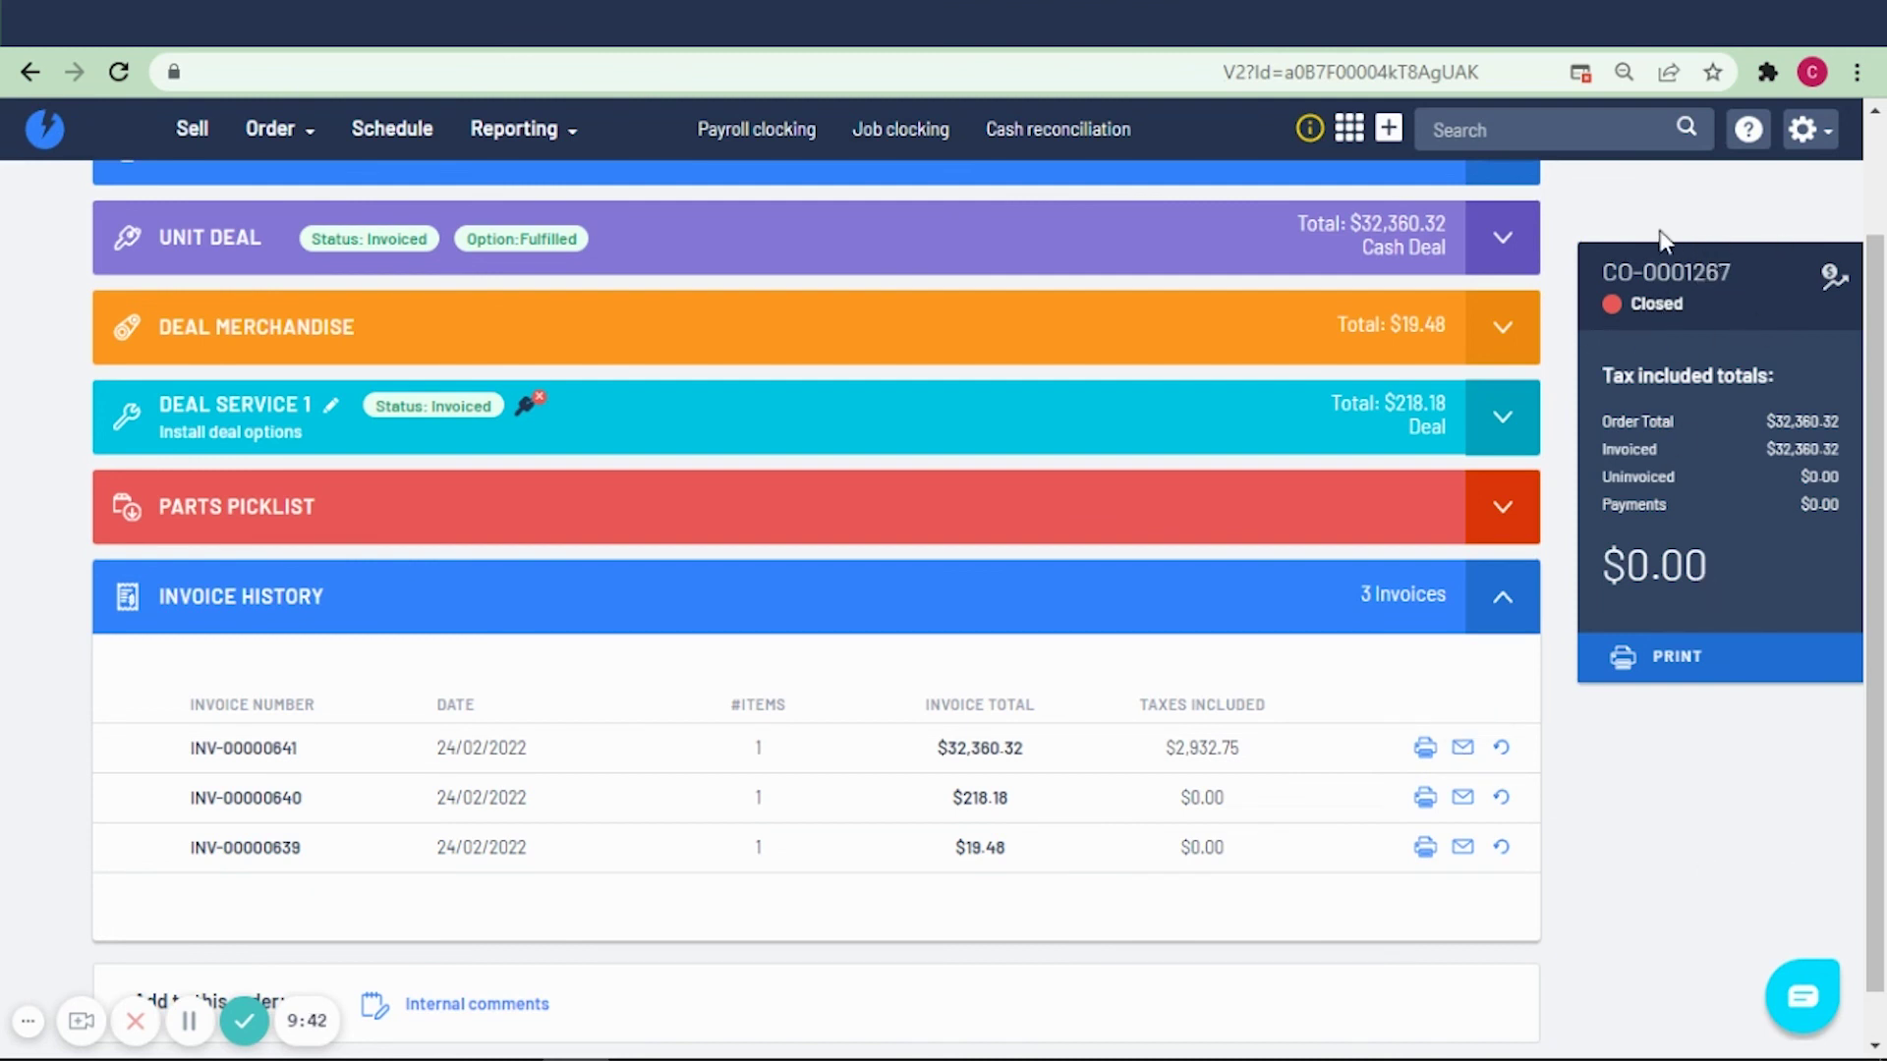
scroll(1874, 629, "up", 2)
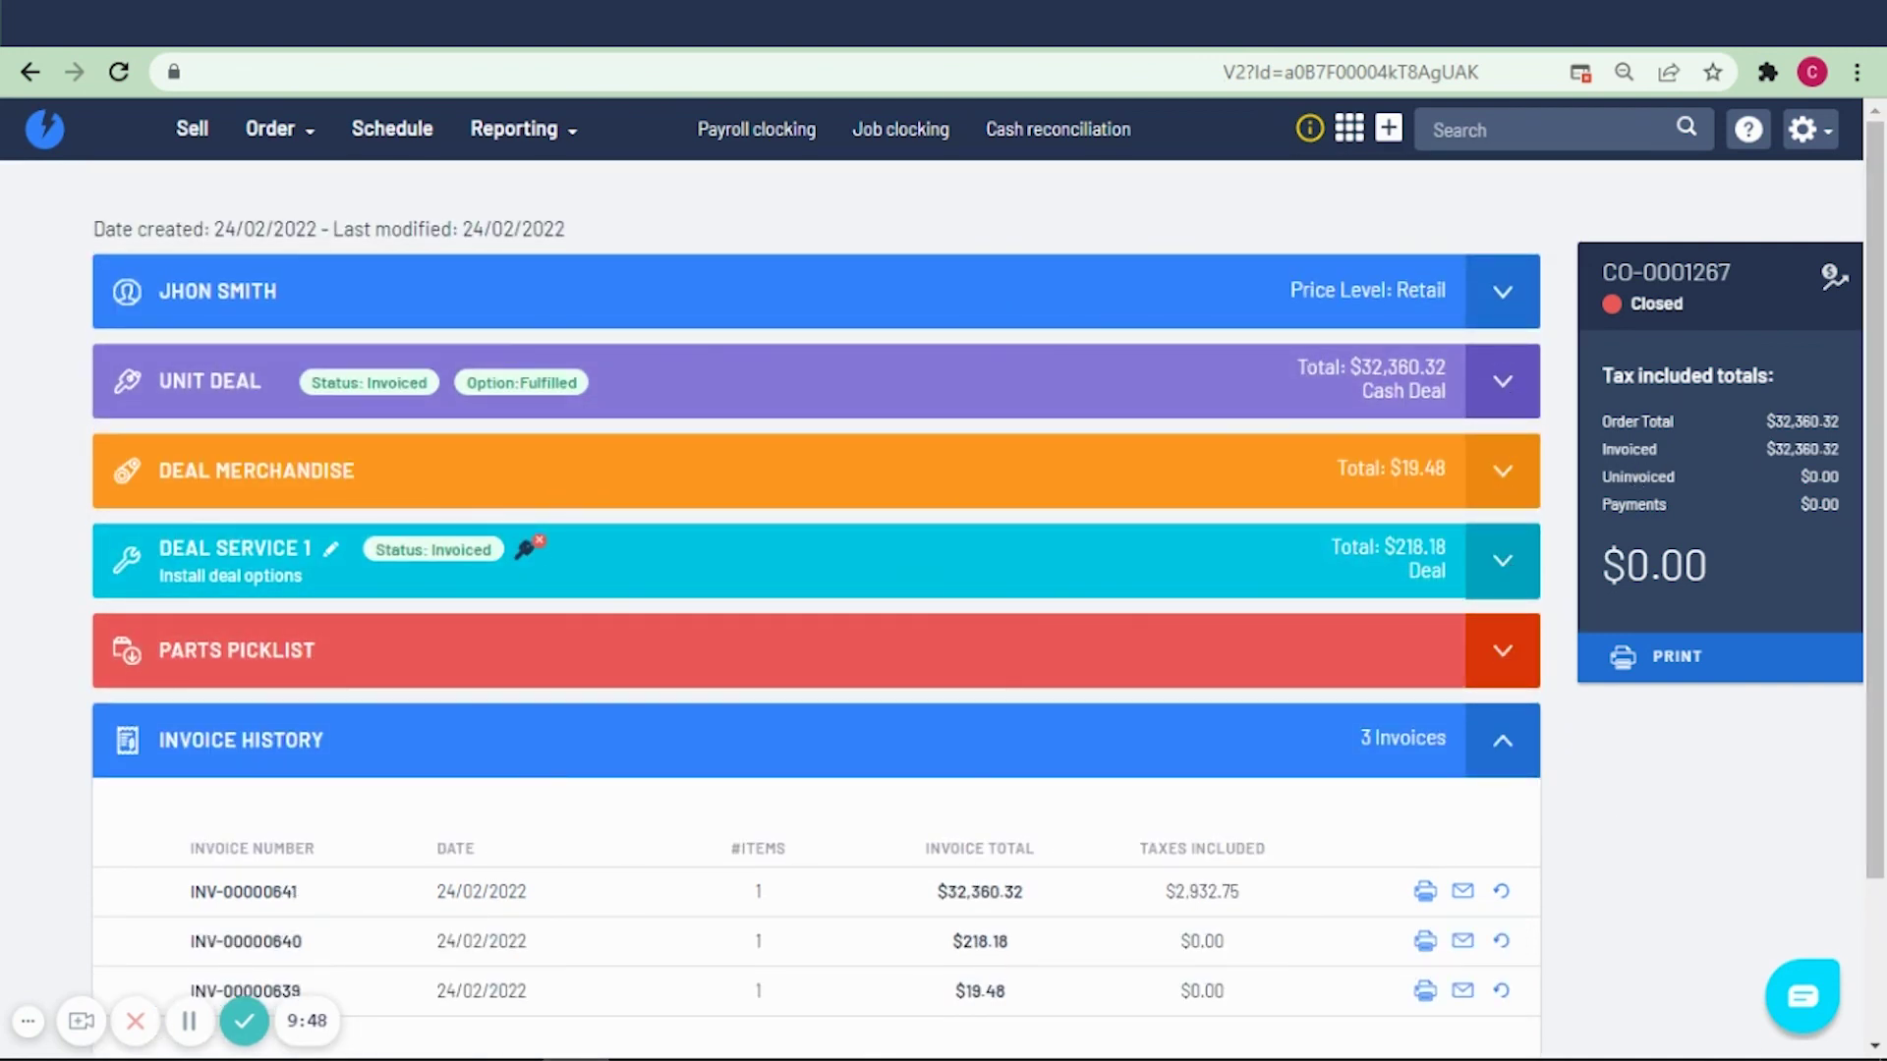
left_click(244, 1022)
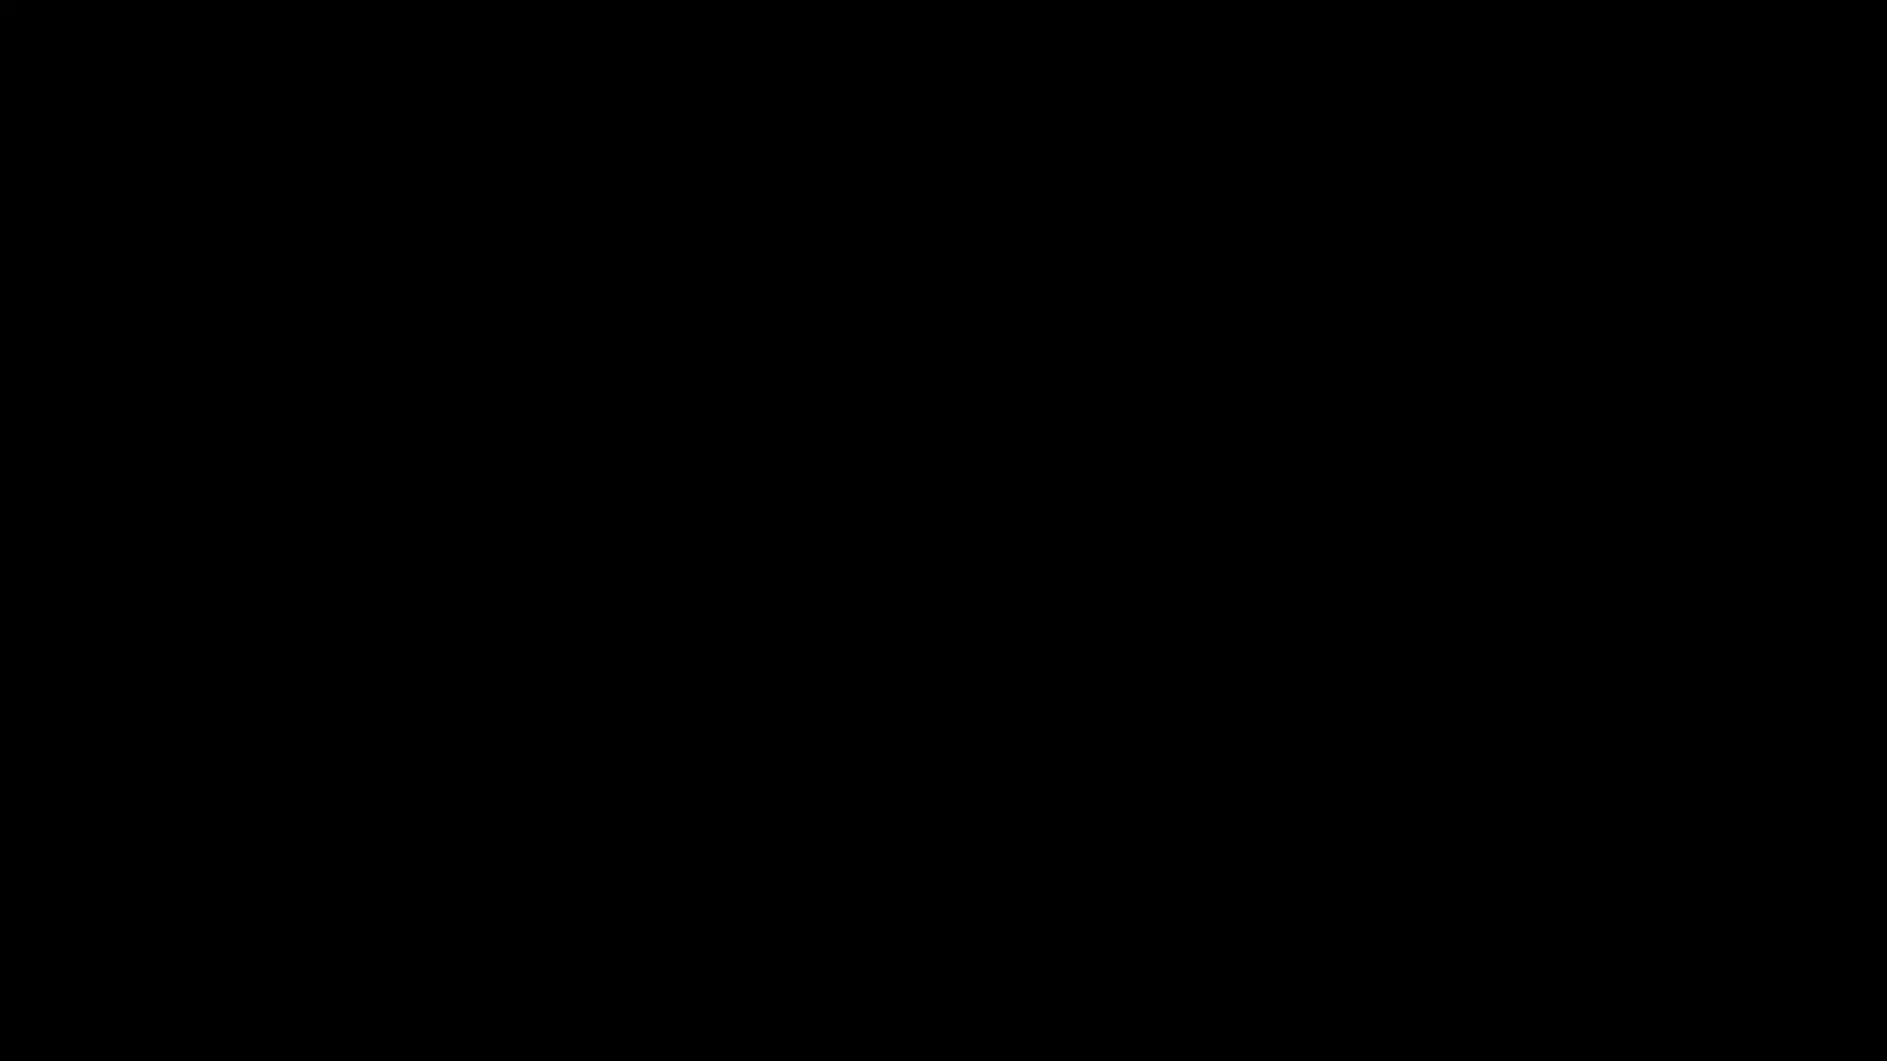